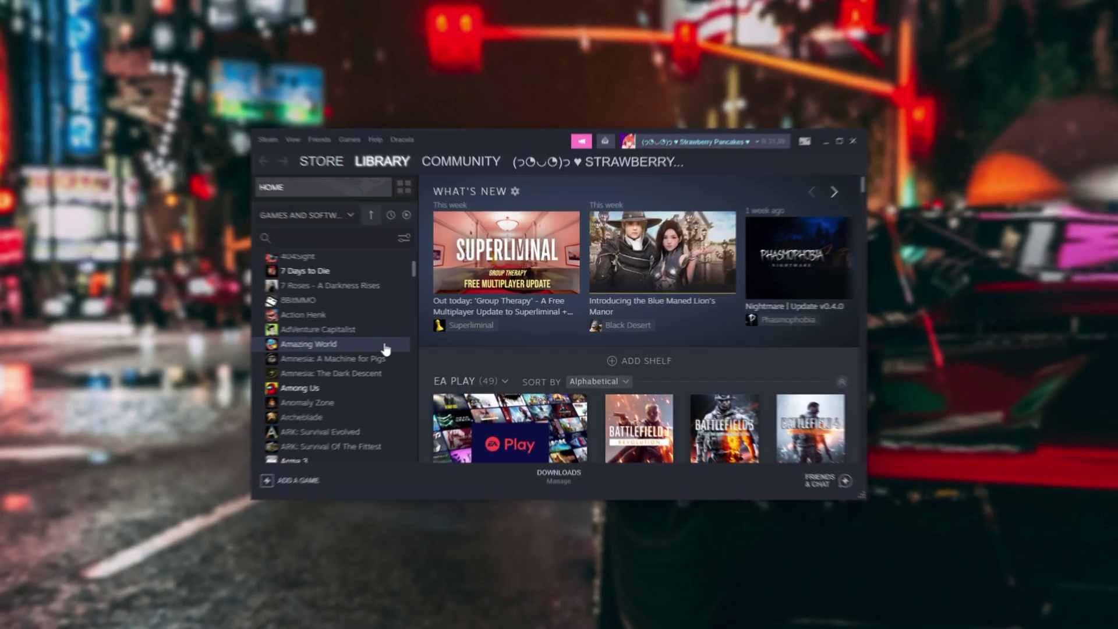
# Step: Search the Steam library for "gta", select Grand Theft Auto V and browse to its local installation folder
pyautogui.click(320, 235)
pyautogui.write('gta')
pyautogui.click(294, 274)
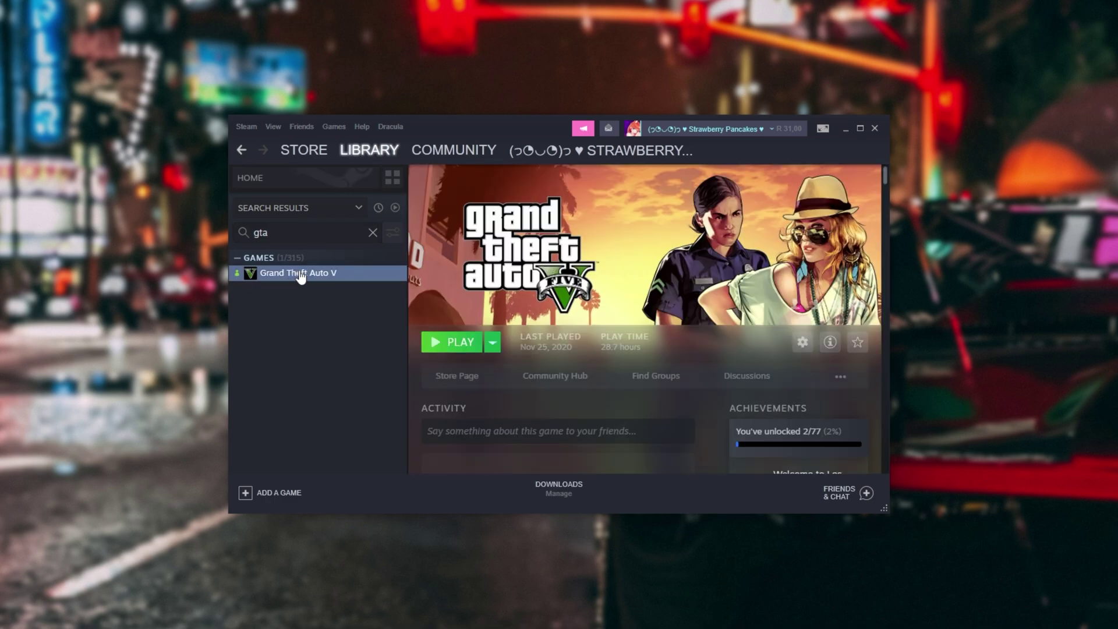
pyautogui.rightClick(298, 272)
pyautogui.moveTo(343, 336)
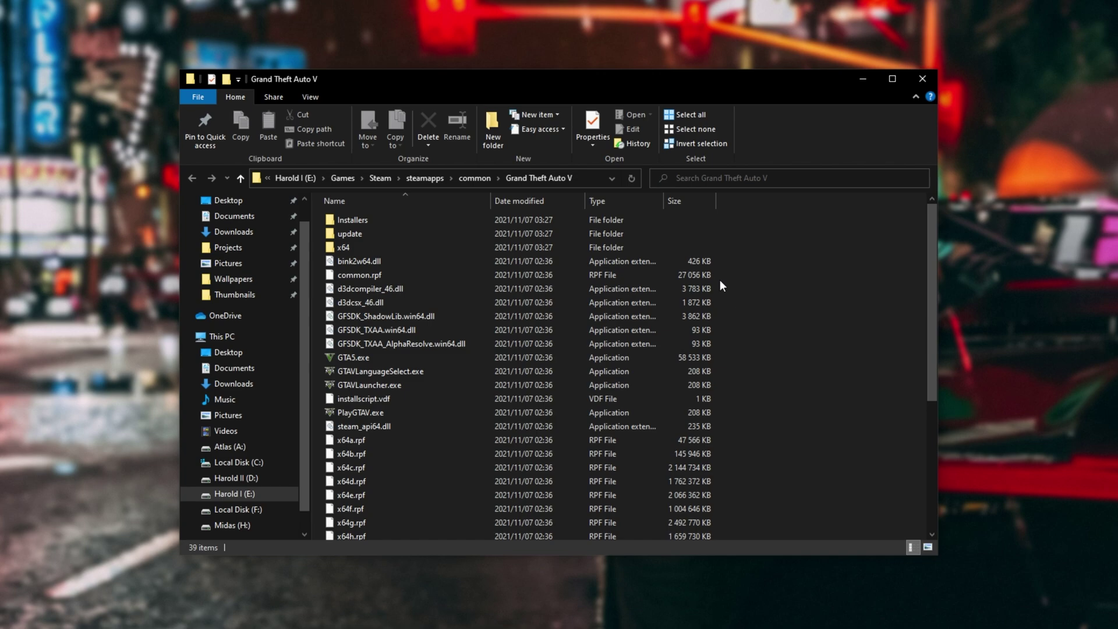
# Step: Disable fullscreen optimizations in the compatibility properties of GTA5.exe and apply the change
pyautogui.rightClick(478, 359)
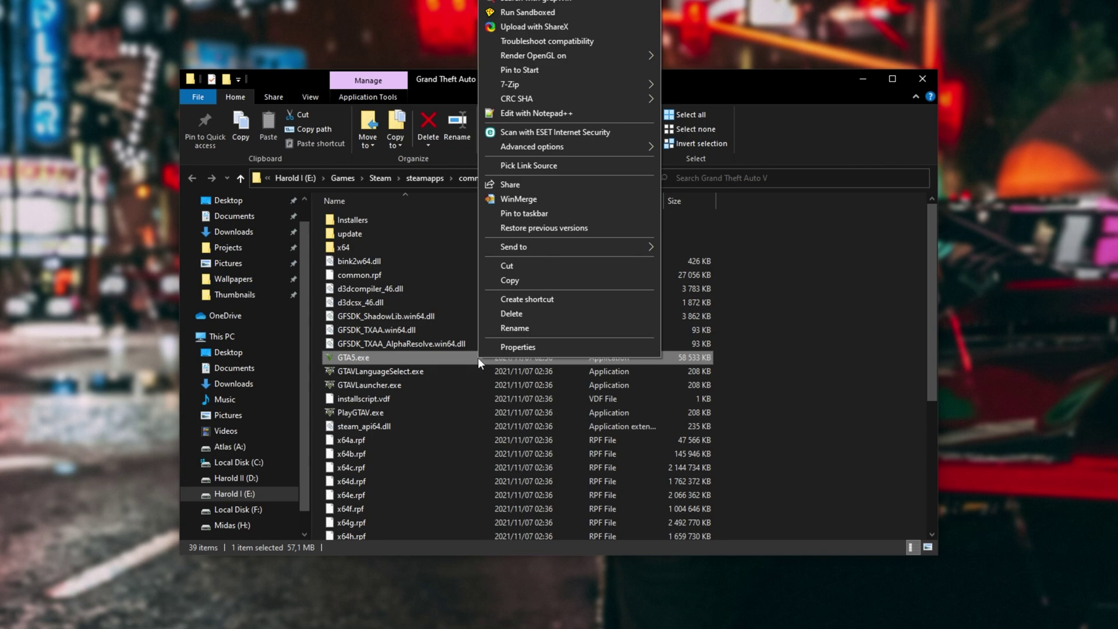
pyautogui.click(511, 347)
pyautogui.moveTo(512, 367); pyautogui.dragTo(449, 143)
pyautogui.click(547, 178)
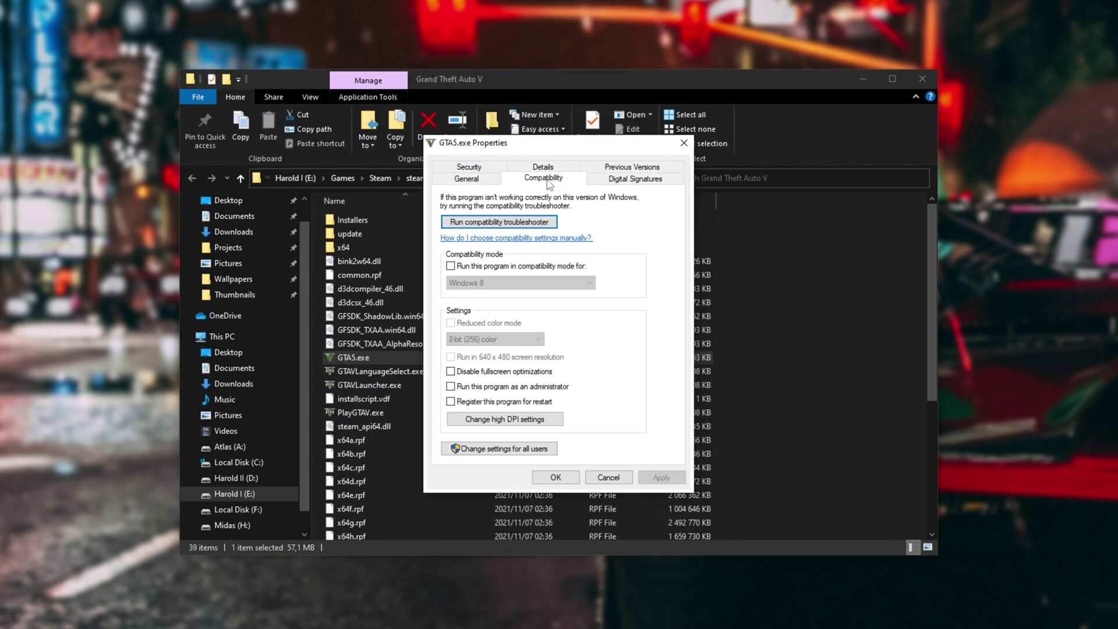
pyautogui.click(495, 371)
pyautogui.click(662, 477)
# Step: Override the high DPI scaling behavior of GTA5.exe with scaling performed by Application, and save the file's properties
pyautogui.click(541, 419)
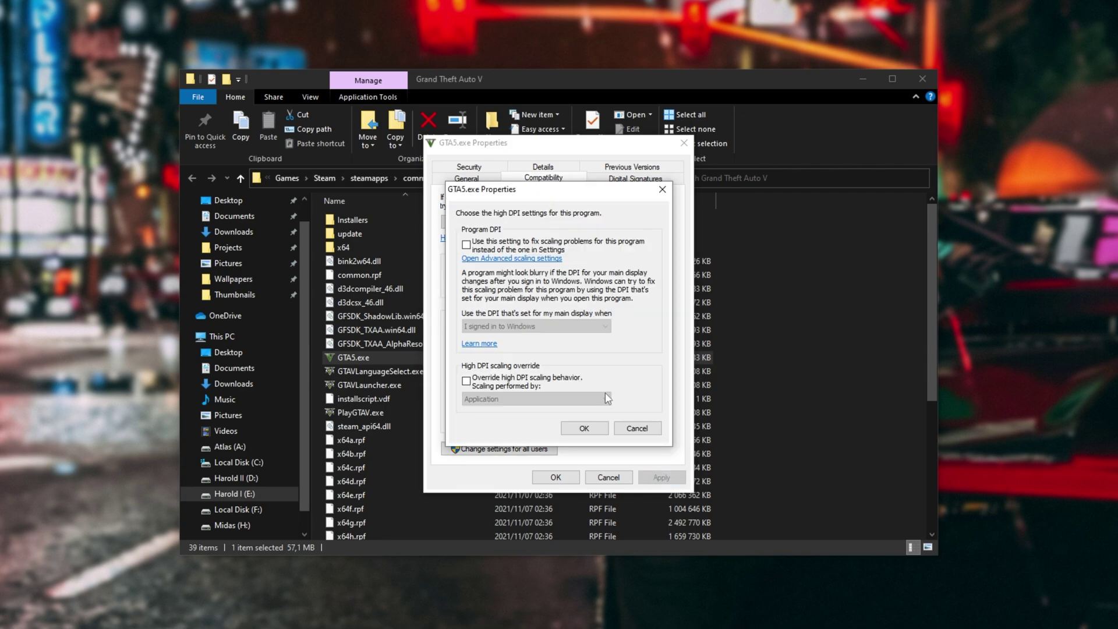
pyautogui.click(509, 384)
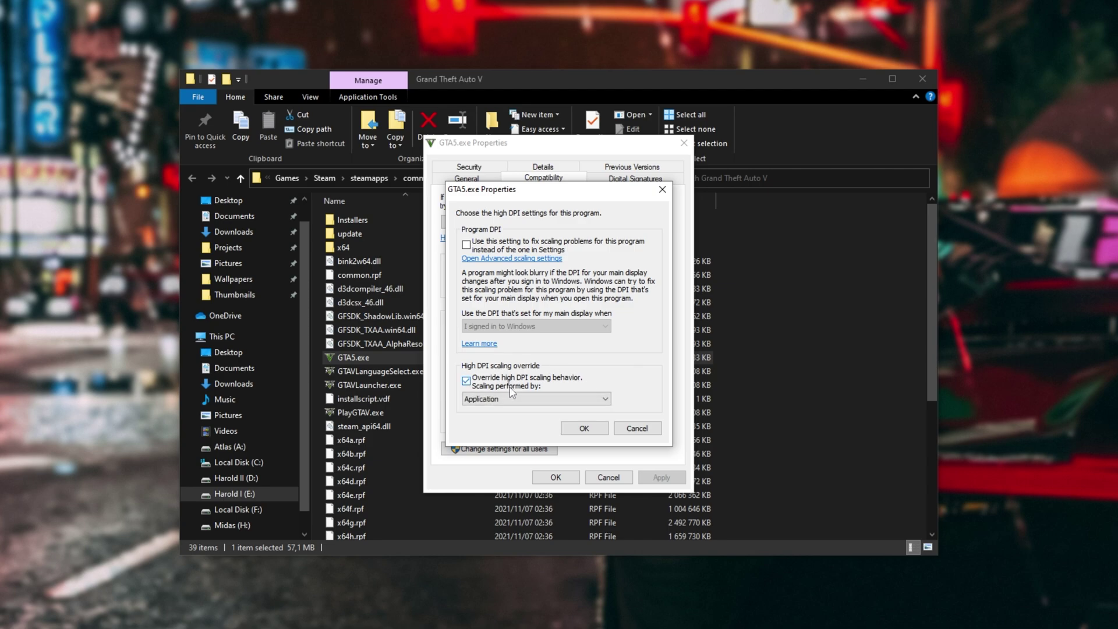
pyautogui.click(514, 399)
pyautogui.click(513, 409)
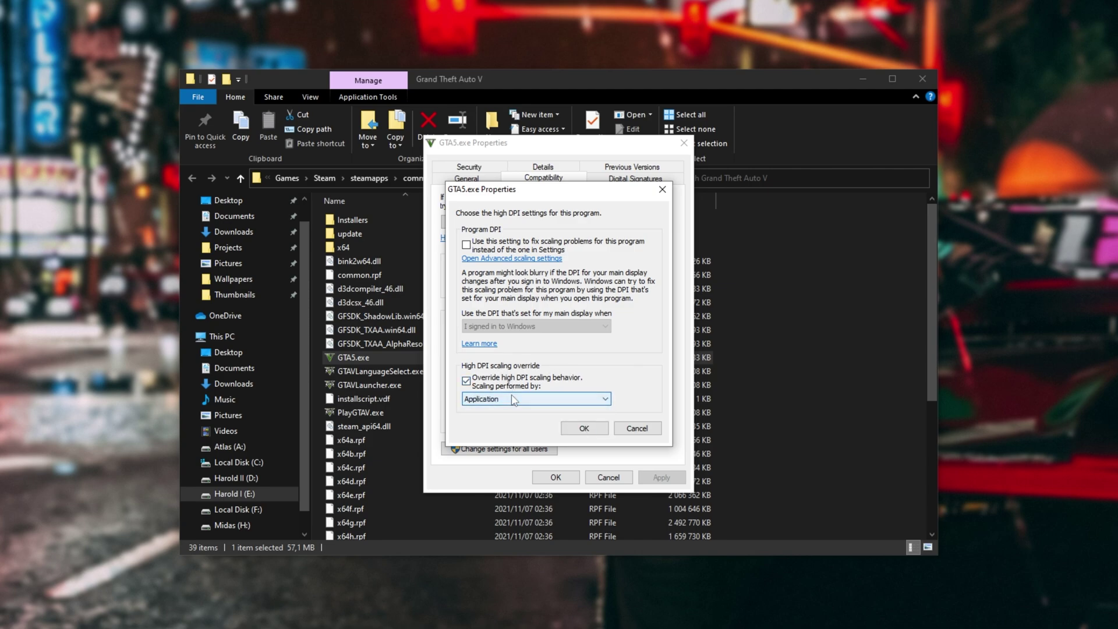
pyautogui.click(584, 429)
pyautogui.click(662, 477)
pyautogui.click(554, 477)
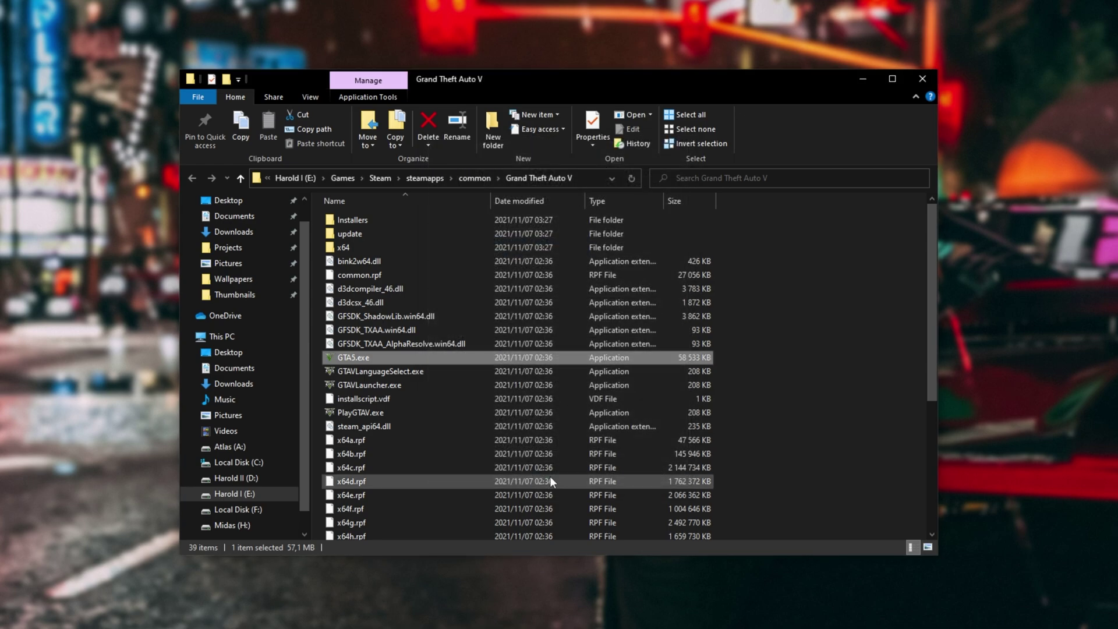
# Step: Copy the path of the Grand Theft Auto V folder and open the Windows Graphics settings
pyautogui.click(589, 182)
pyautogui.hotkey('ctrl', 'c')
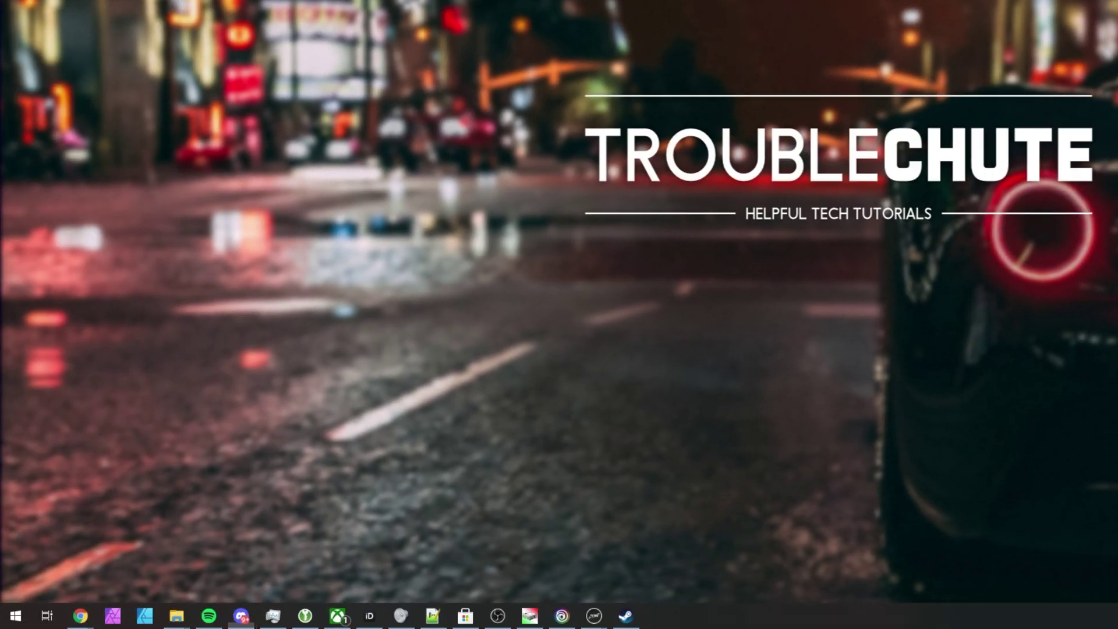
pyautogui.press('super')
pyautogui.write('gpu')
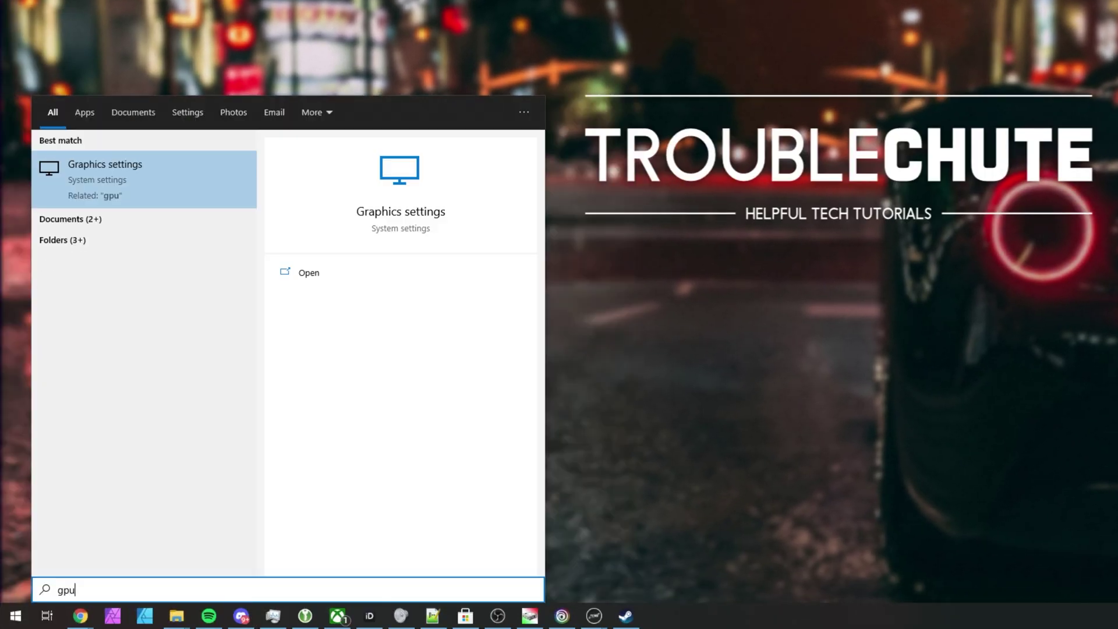
pyautogui.click(174, 170)
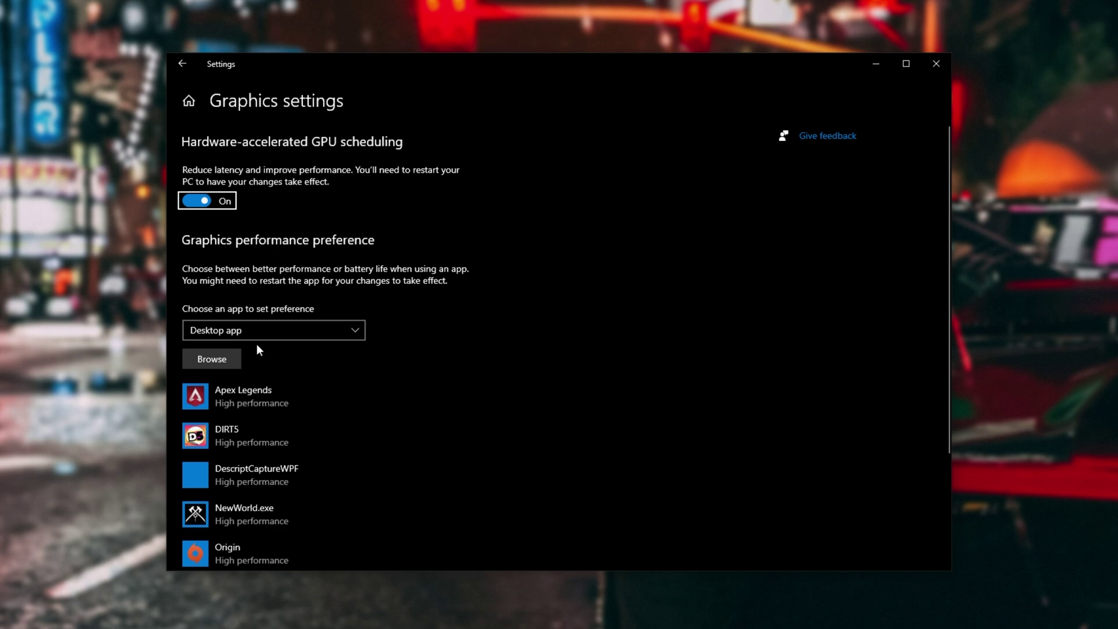
# Step: Add GTA5.exe from the copied Grand Theft Auto V folder path to the graphics performance preference list
pyautogui.click(219, 360)
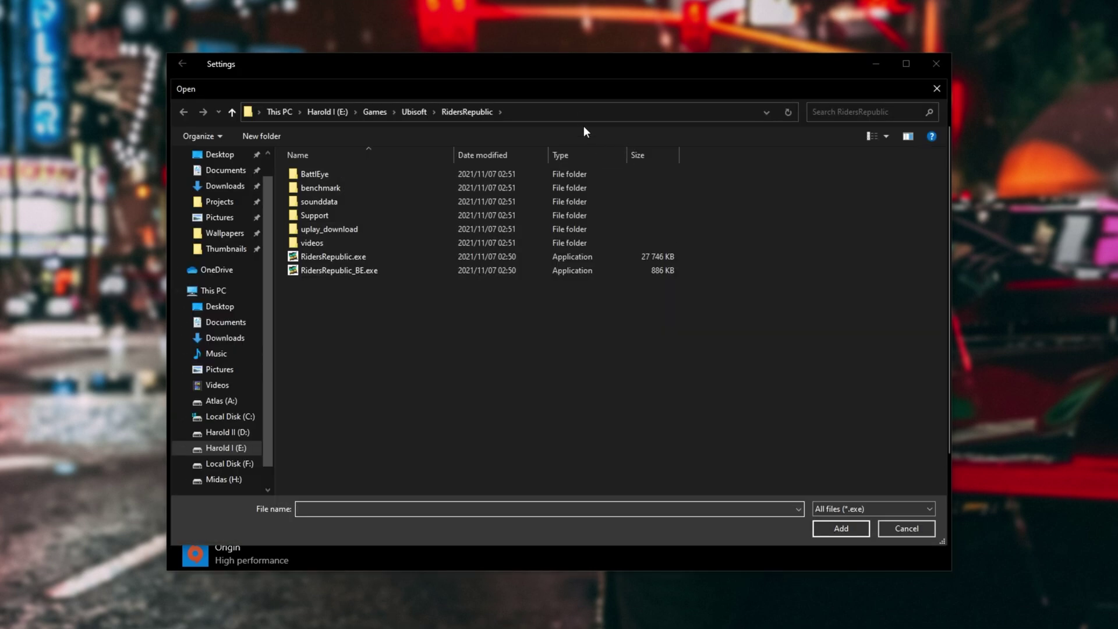
pyautogui.click(577, 109)
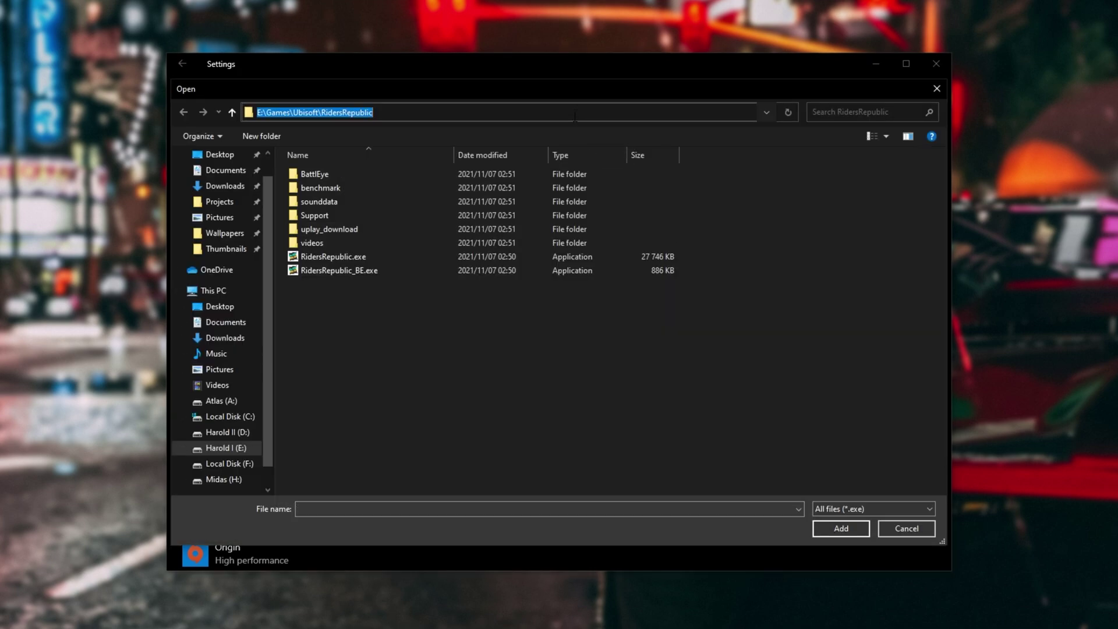
pyautogui.hotkey('ctrl', 'v')
pyautogui.press('Return')
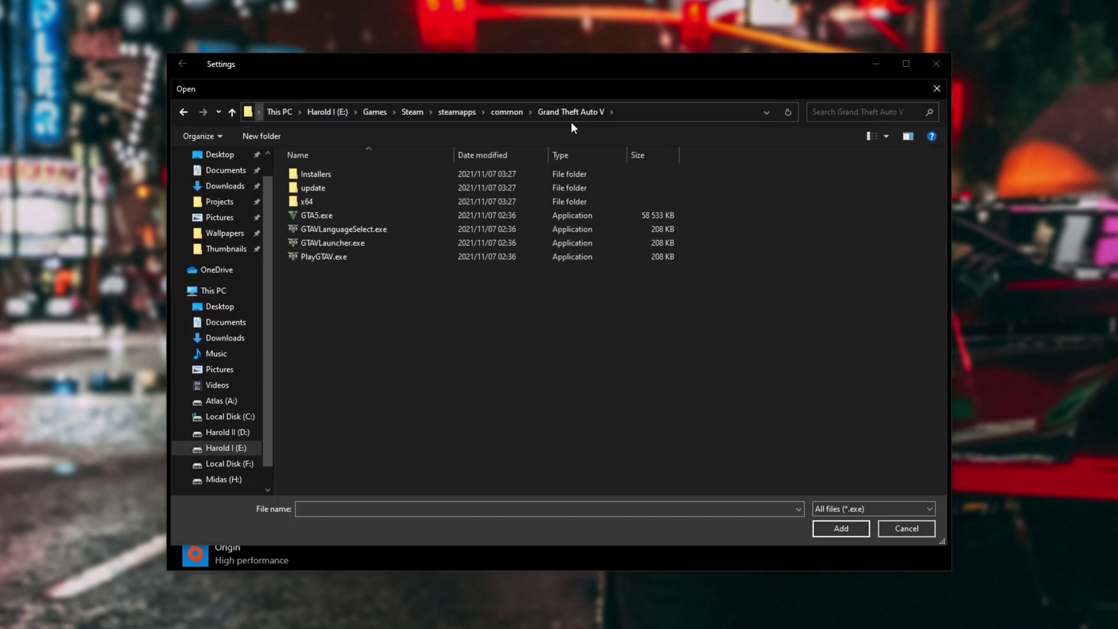
pyautogui.click(491, 215)
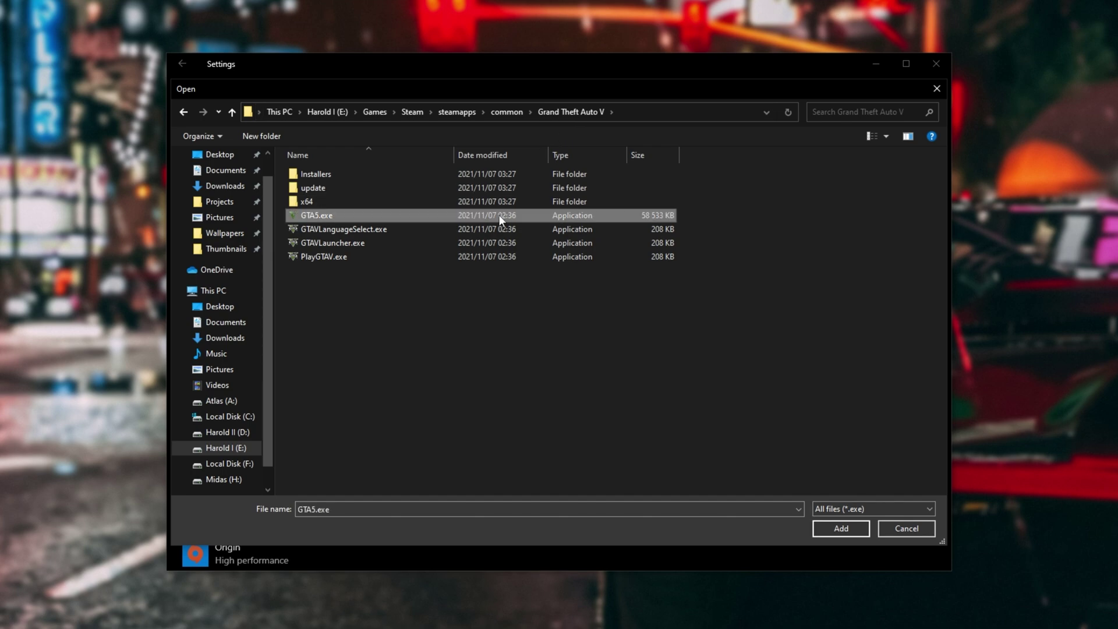
pyautogui.click(840, 528)
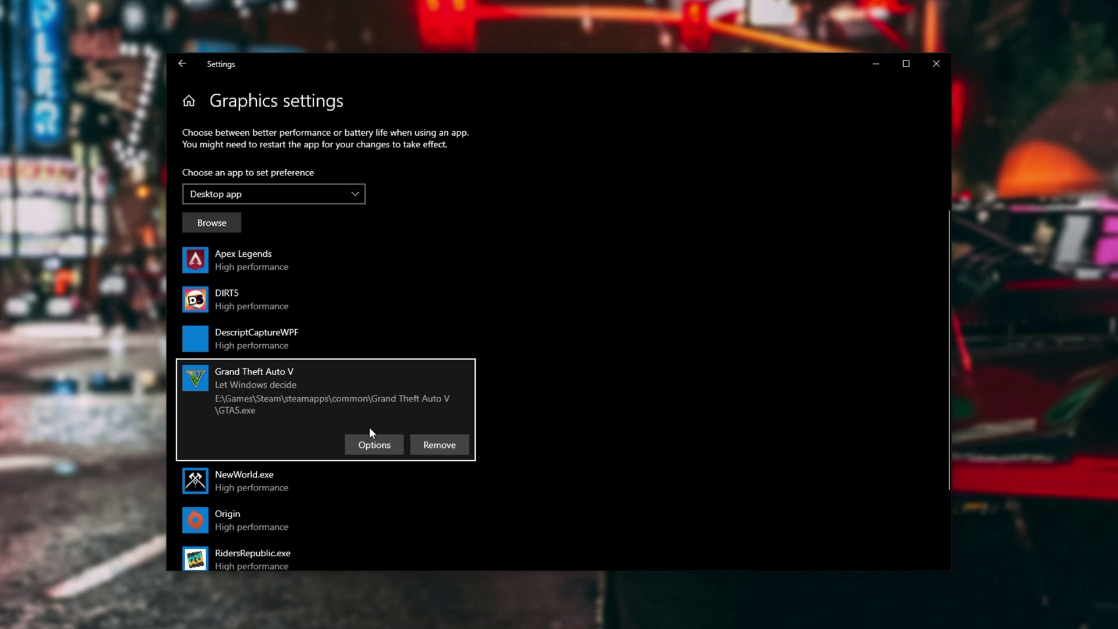
# Step: Set the graphics preference of Grand Theft Auto V to High performance and save it
pyautogui.click(374, 450)
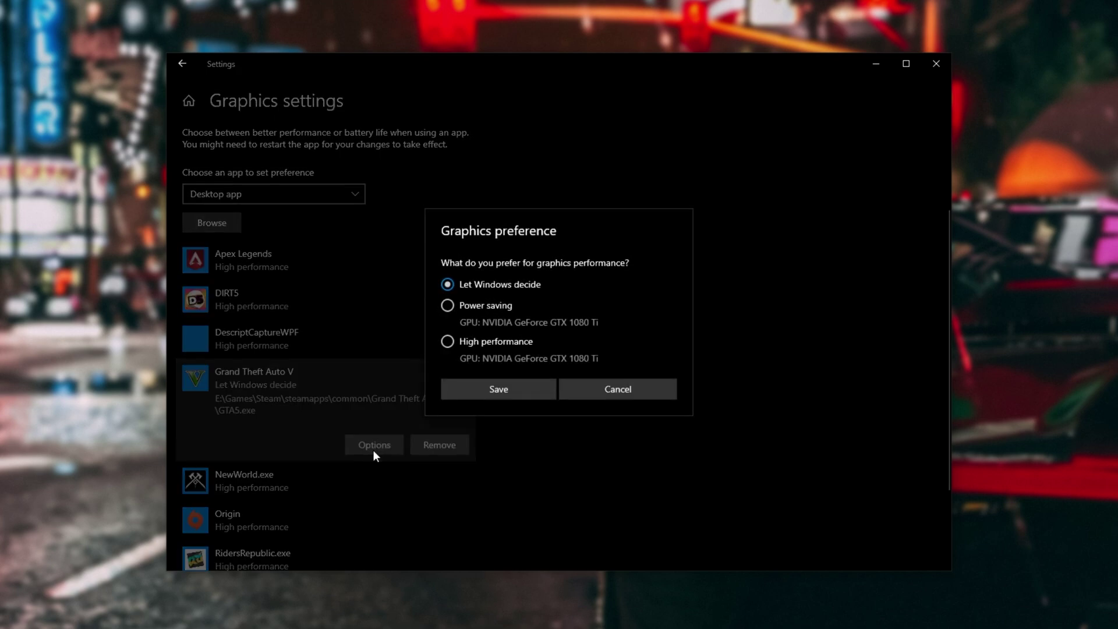
pyautogui.click(483, 337)
pyautogui.click(507, 388)
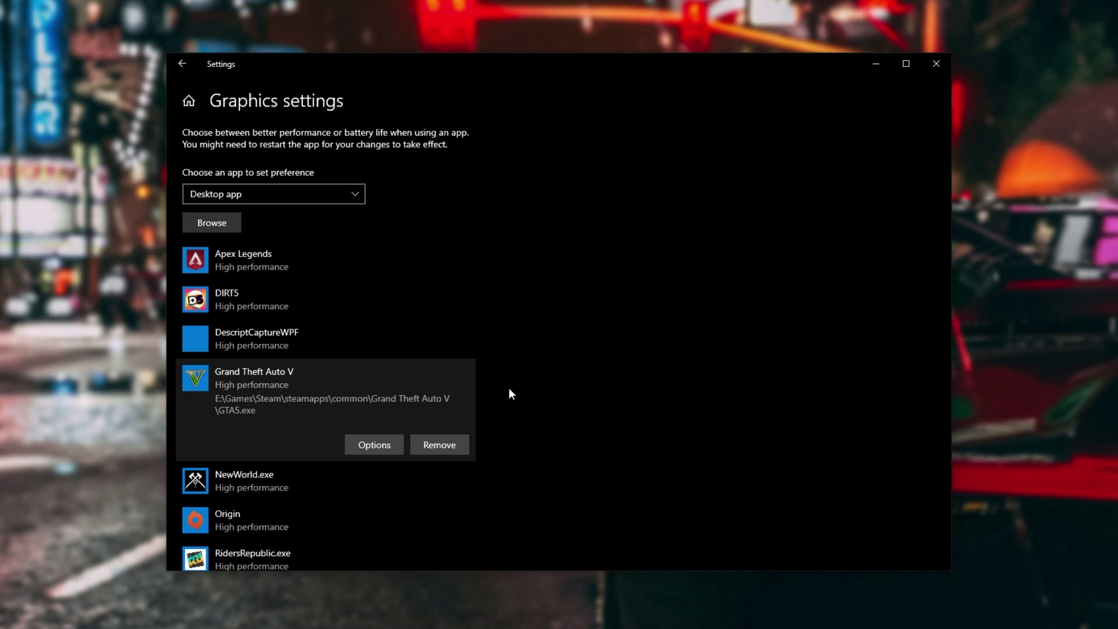
# Step: Check the hardware-accelerated GPU scheduling setting, then go to the Gaming settings and review Xbox Game Bar and Game Mode
pyautogui.scroll(3, 509, 390)
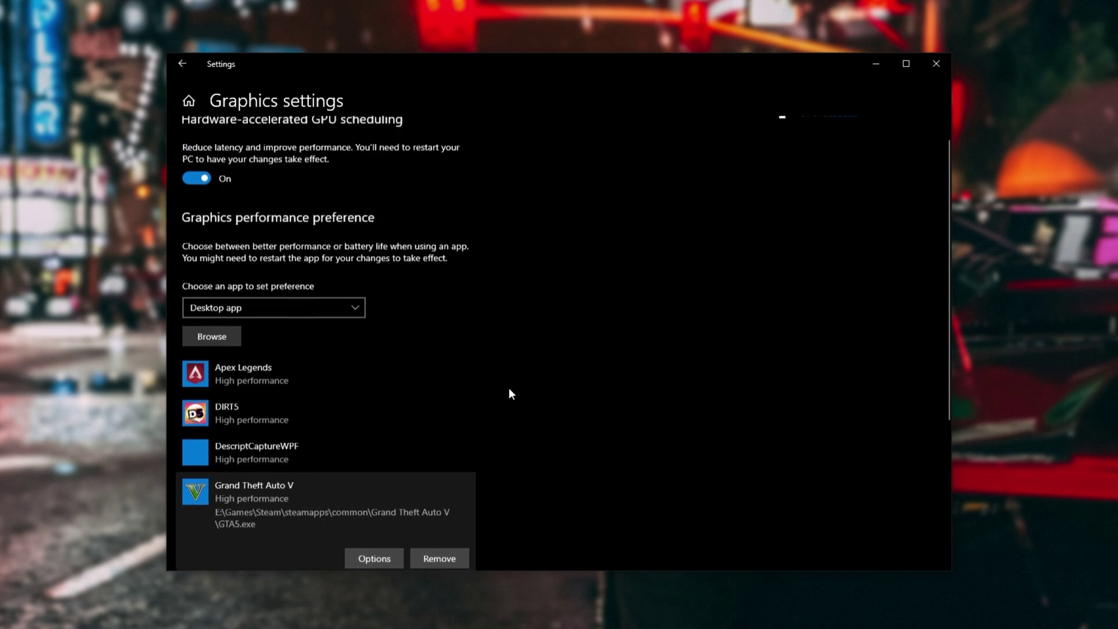
pyautogui.click(182, 61)
pyautogui.click(226, 100)
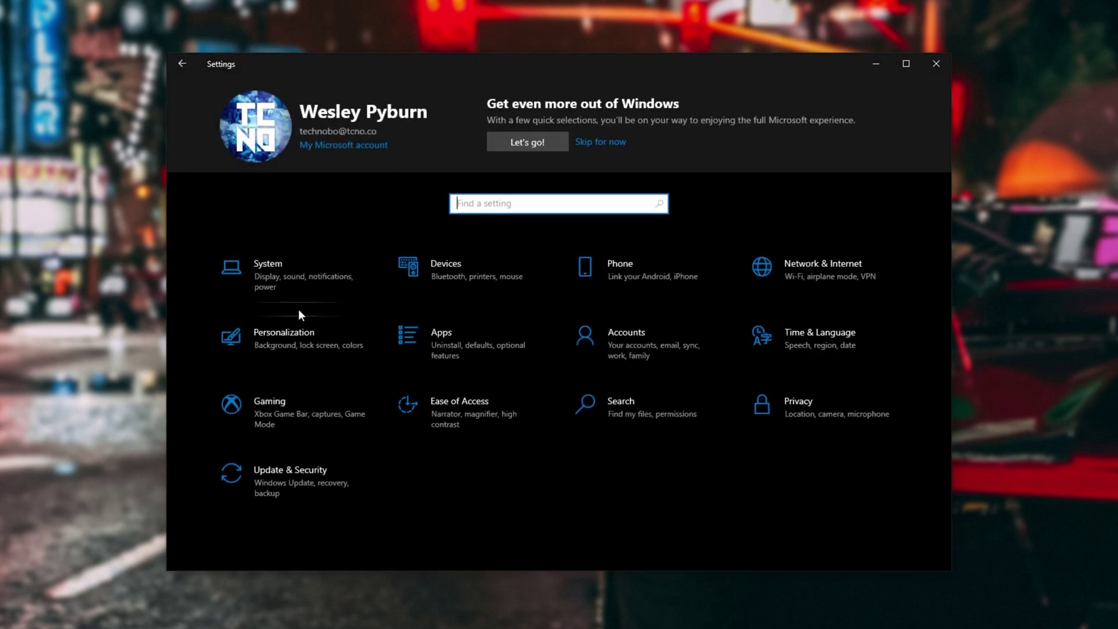
pyautogui.click(302, 407)
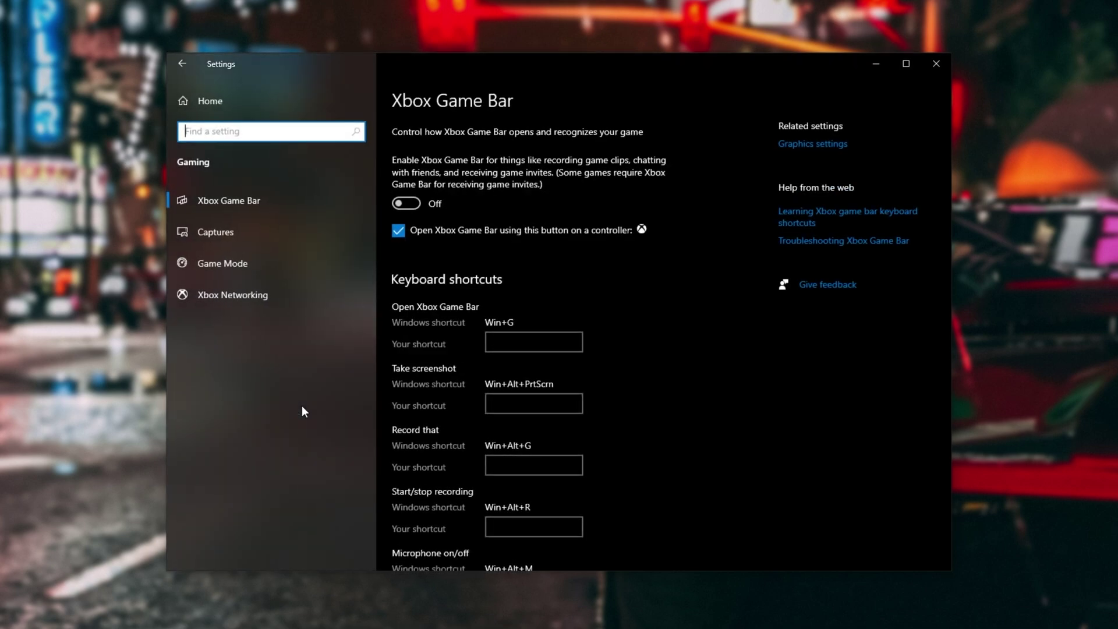
pyautogui.click(299, 196)
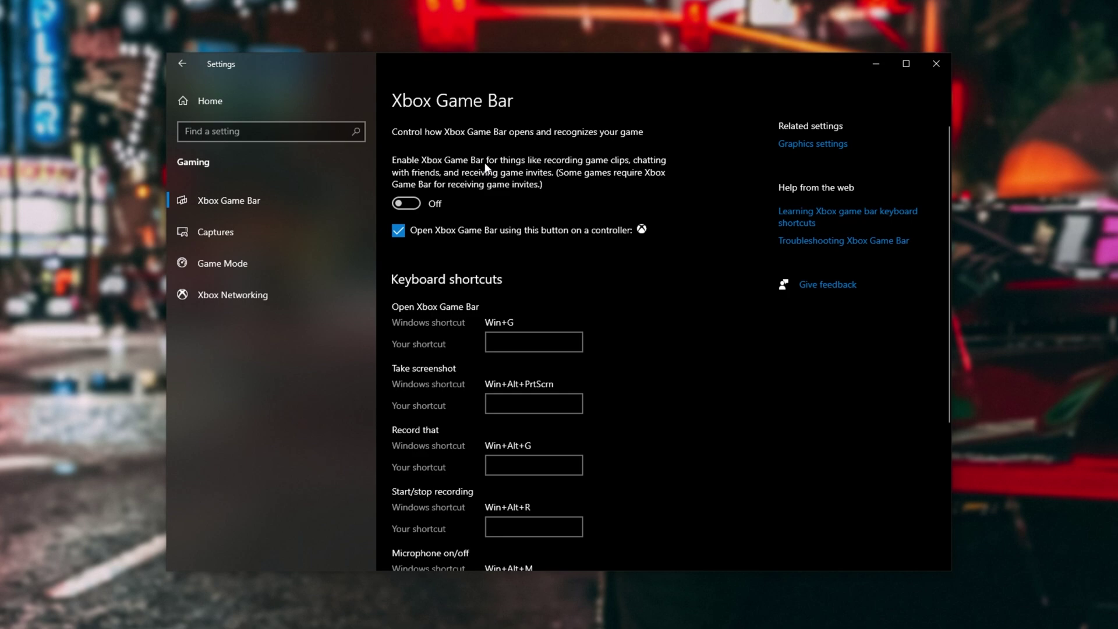
pyautogui.click(297, 262)
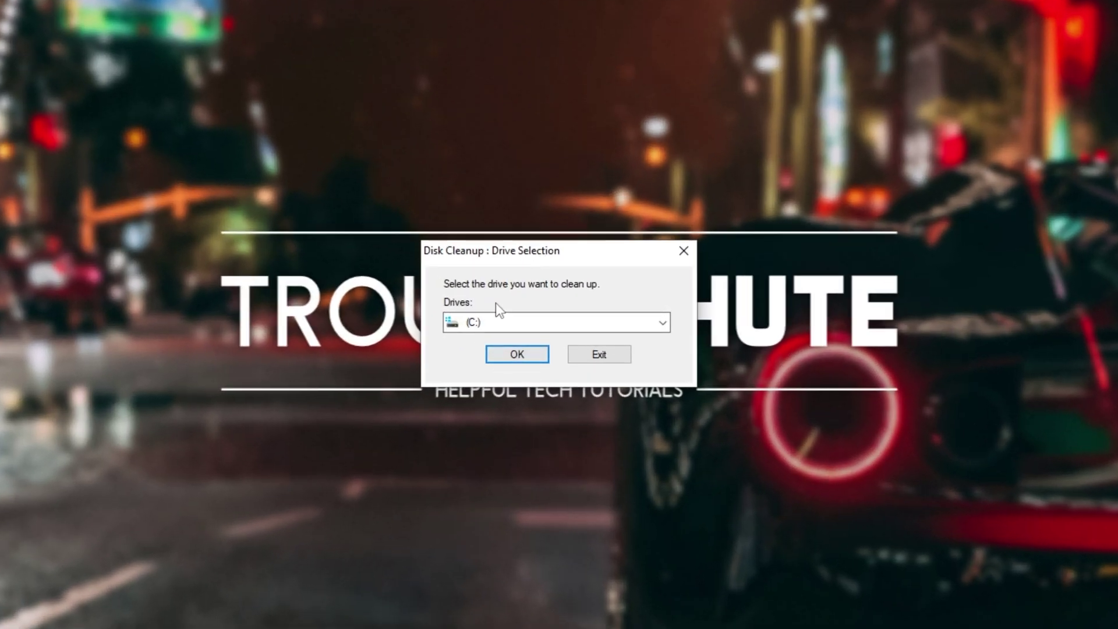
# Step: Clean up drive C: with Disk Cleanup, permanently deleting the preselected categories and leaving Recycle Bin and Thumbnails unchecked
pyautogui.click(526, 359)
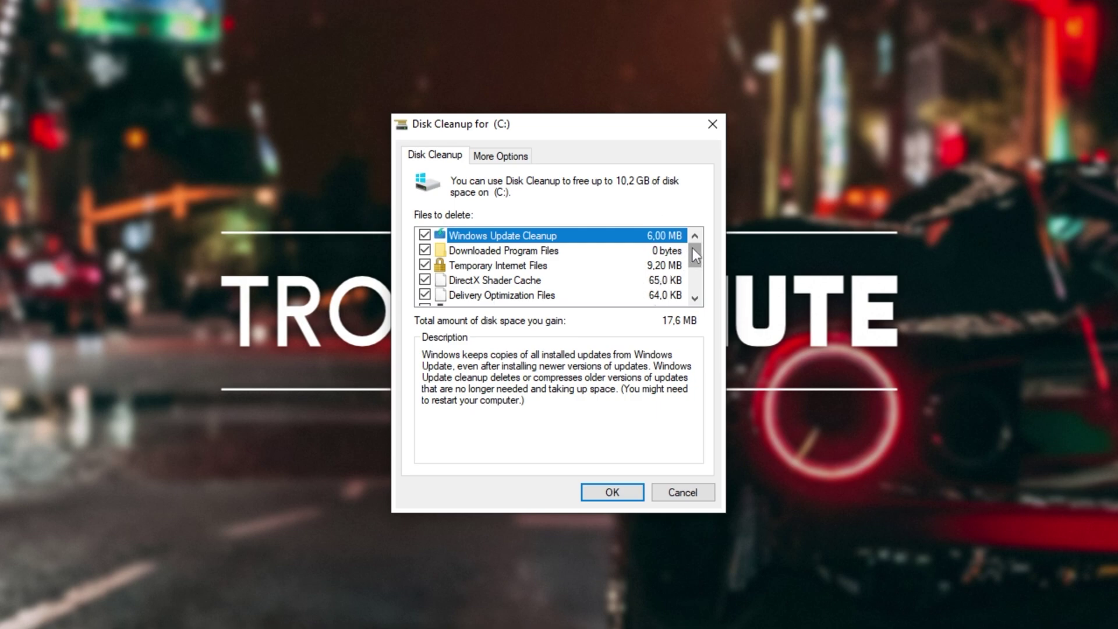
pyautogui.moveTo(693, 247); pyautogui.dragTo(692, 300)
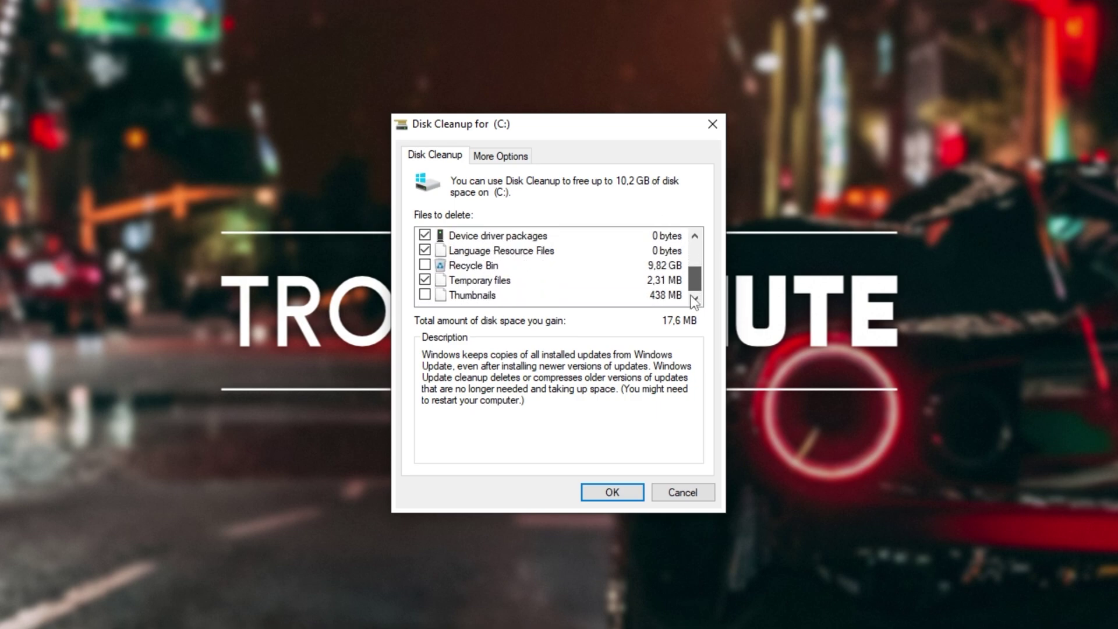
pyautogui.click(498, 265)
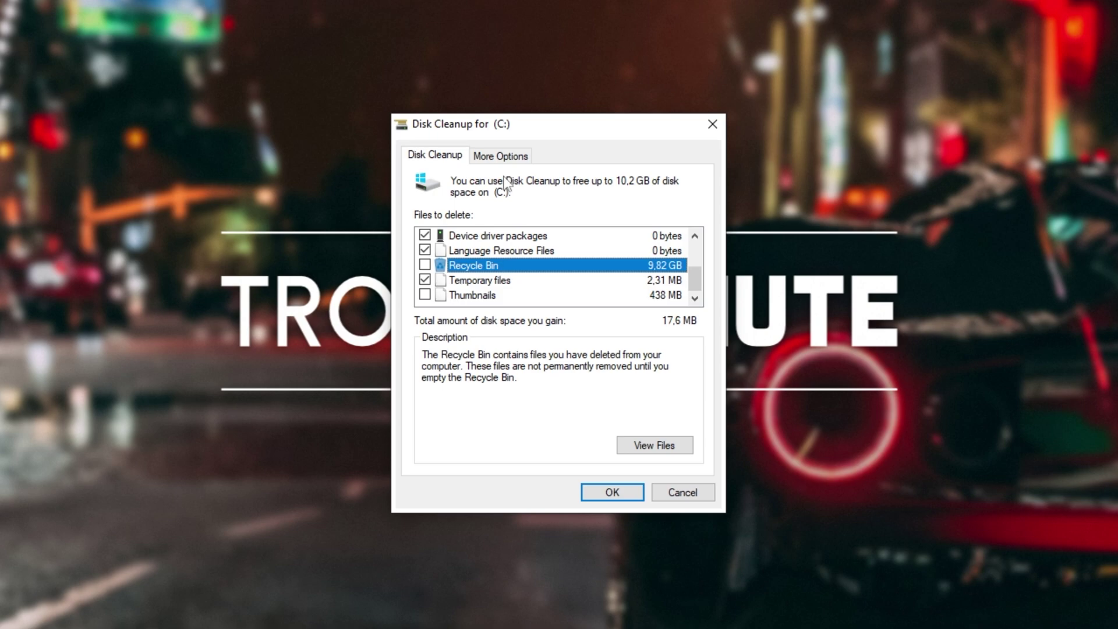
pyautogui.click(480, 296)
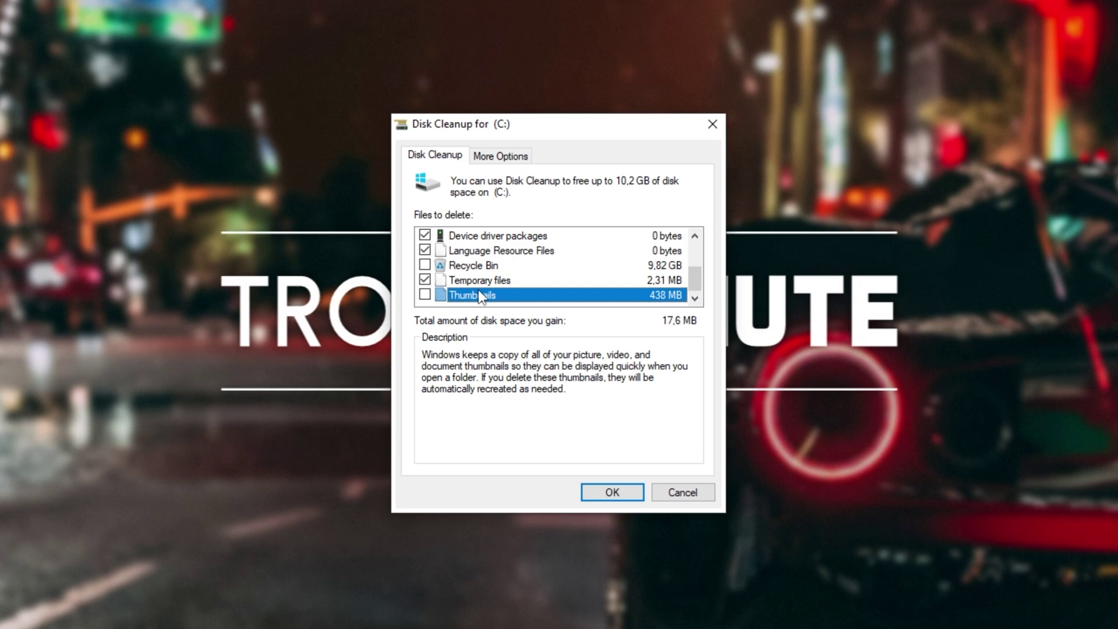
pyautogui.click(461, 265)
pyautogui.click(469, 296)
pyautogui.scroll(2, 527, 302)
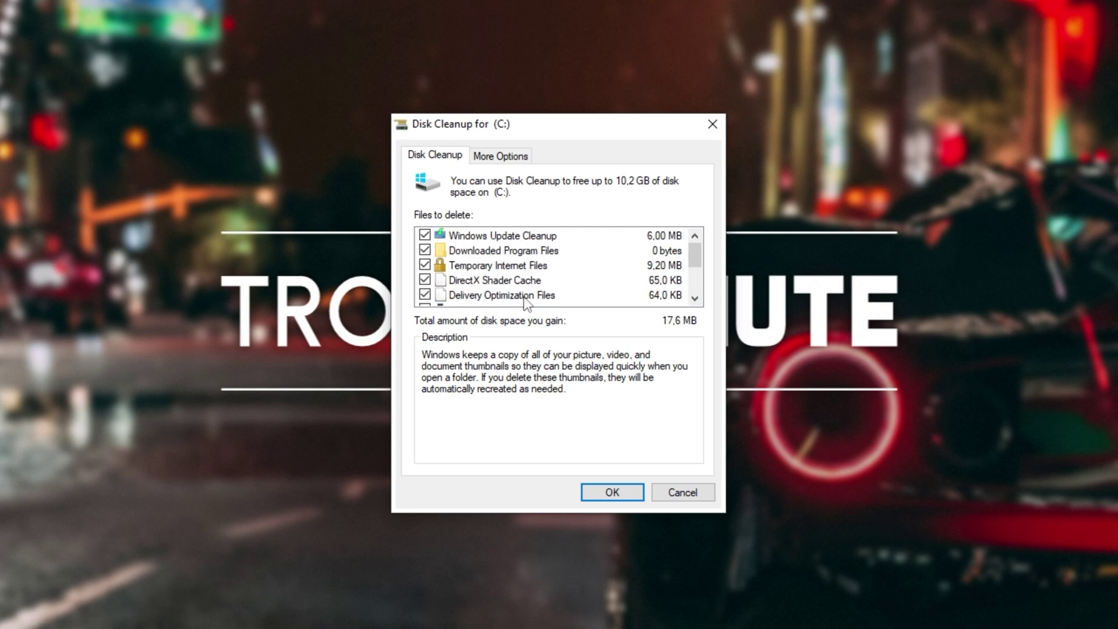
pyautogui.click(631, 492)
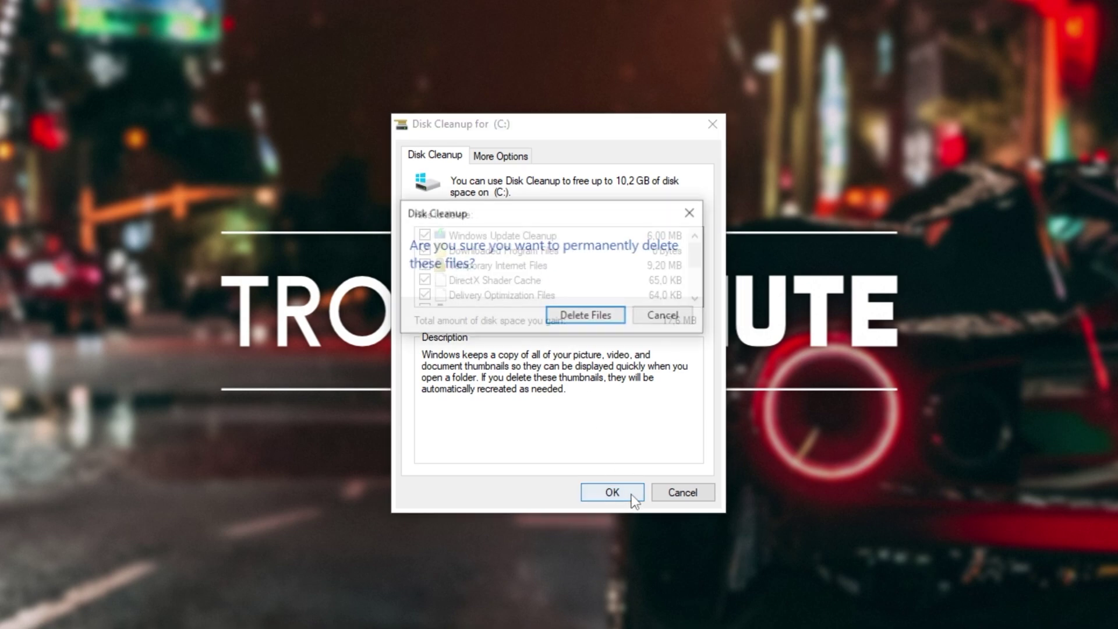
pyautogui.click(595, 323)
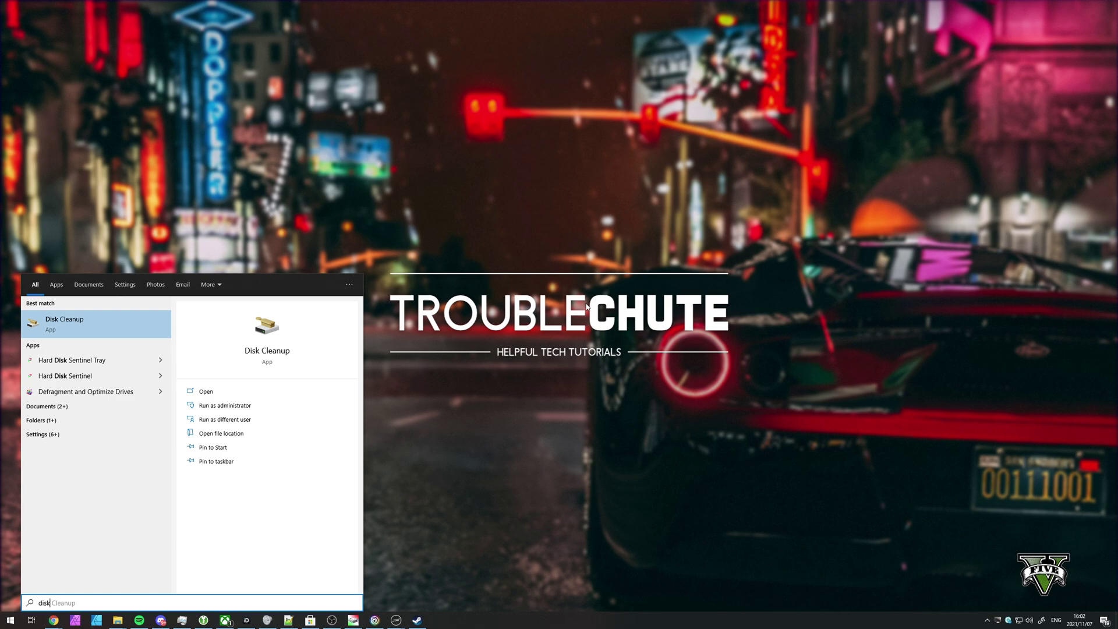
# Step: Run Disk Cleanup as administrator on drive Harold I (E:) and delete the DirectX Shader Cache, leaving the Recycle Bin unchecked
pyautogui.click(225, 405)
pyautogui.click(562, 319)
pyautogui.click(556, 344)
pyautogui.click(538, 335)
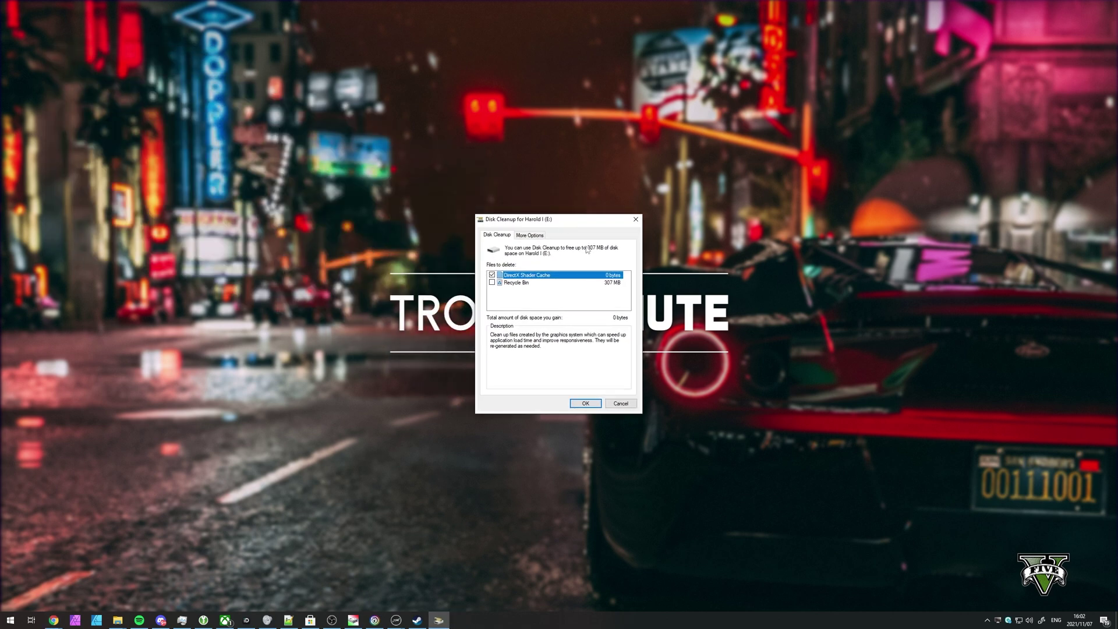
pyautogui.click(585, 403)
pyautogui.click(573, 318)
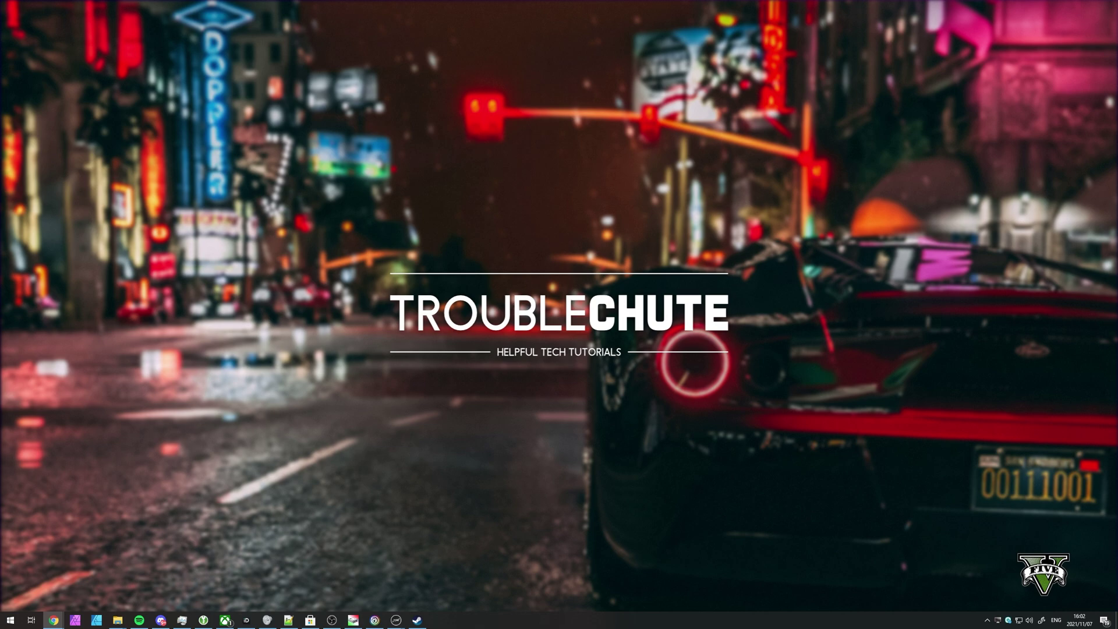
# Step: Open Task Manager and end the Hard Disk Sentinel task
pyautogui.hotkey('ctrl', 'shift', 'Escape')
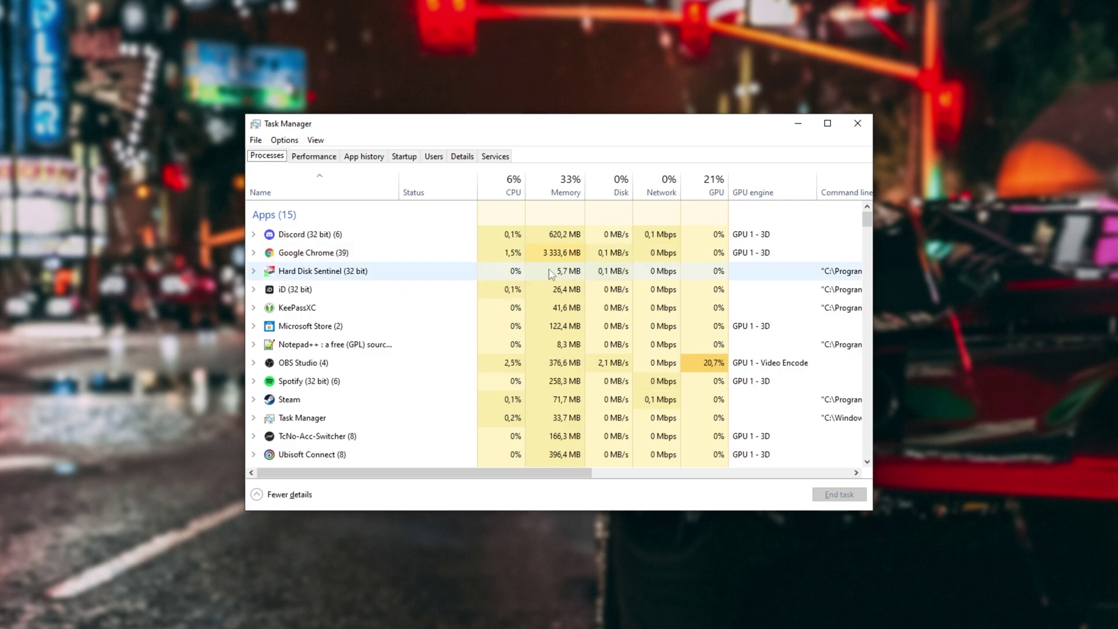
pyautogui.rightClick(522, 271)
pyautogui.click(559, 294)
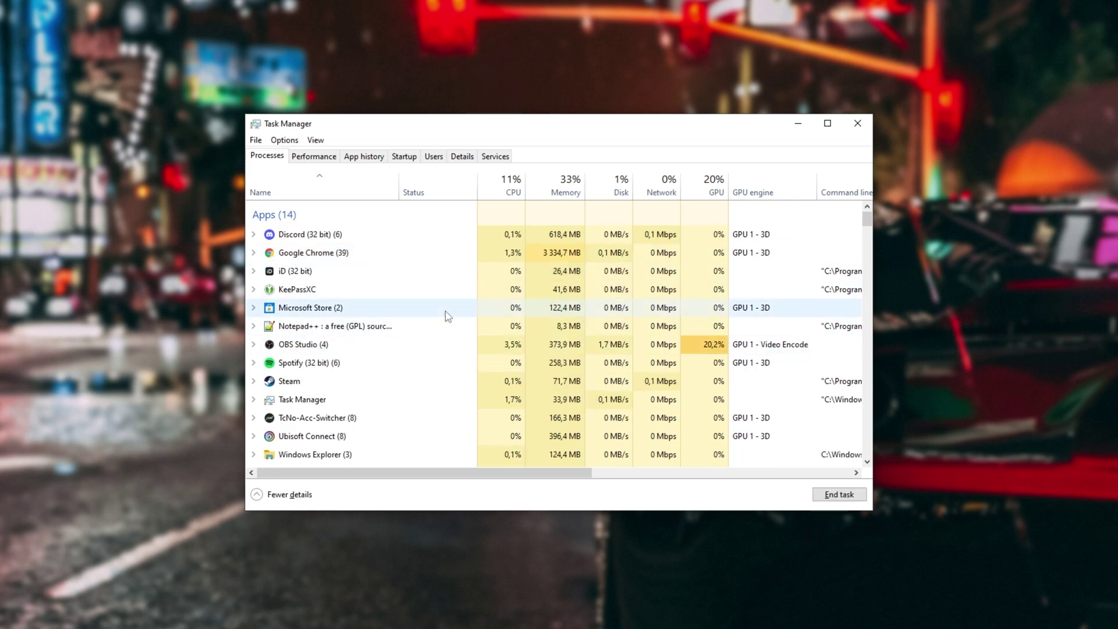
# Step: Examine the programs enabled at startup in Task Manager and the actions available for LGHUB, without applying any
pyautogui.click(404, 156)
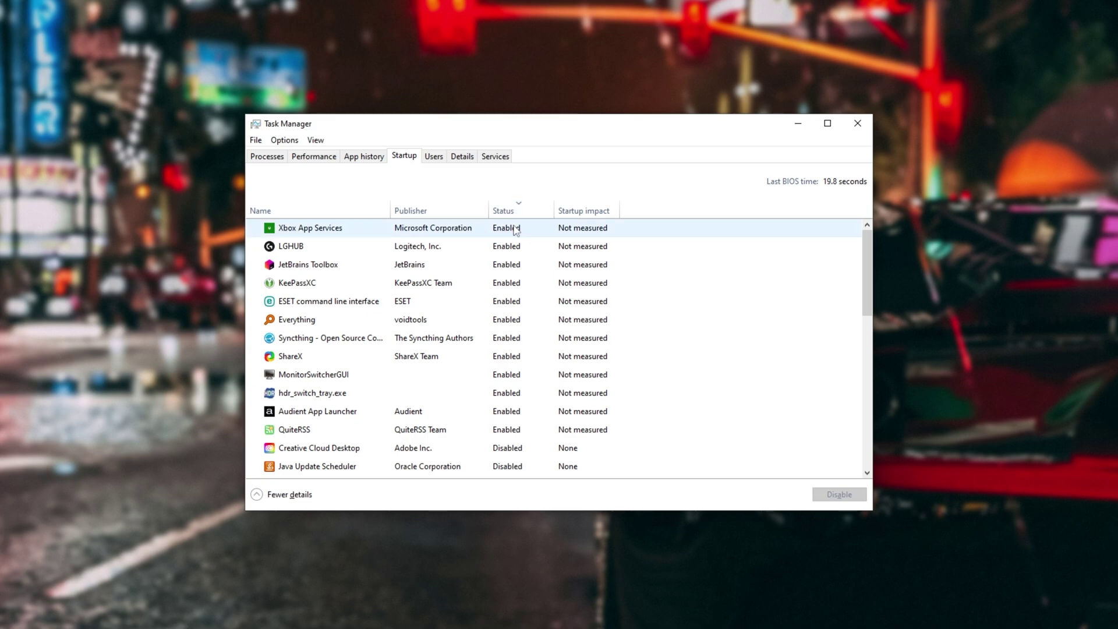
pyautogui.click(516, 246)
pyautogui.click(525, 265)
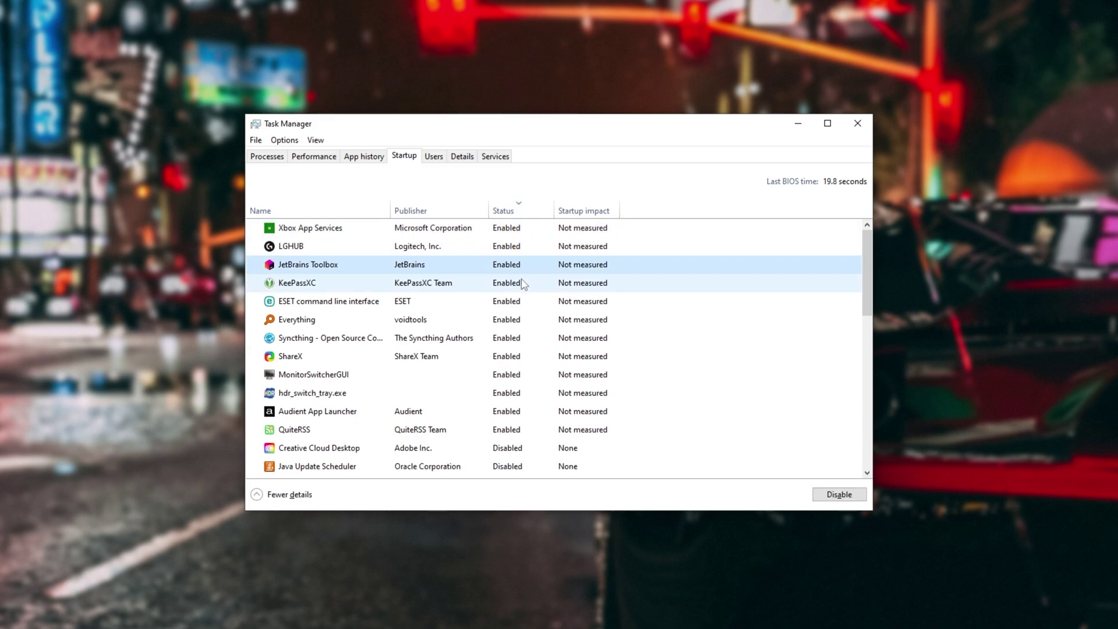
pyautogui.click(523, 283)
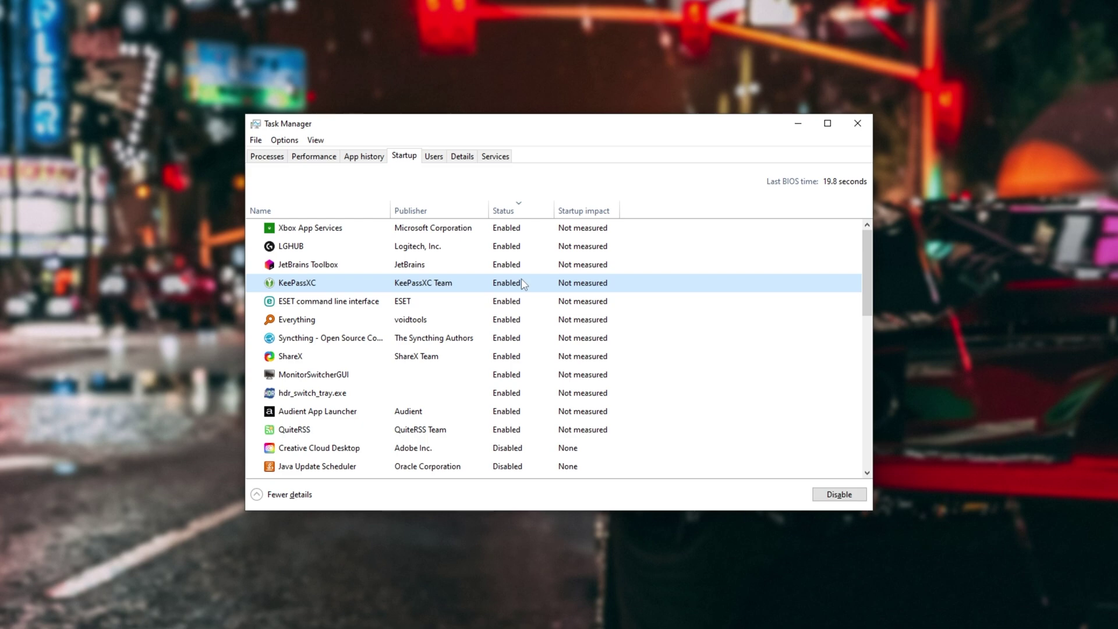
pyautogui.rightClick(510, 250)
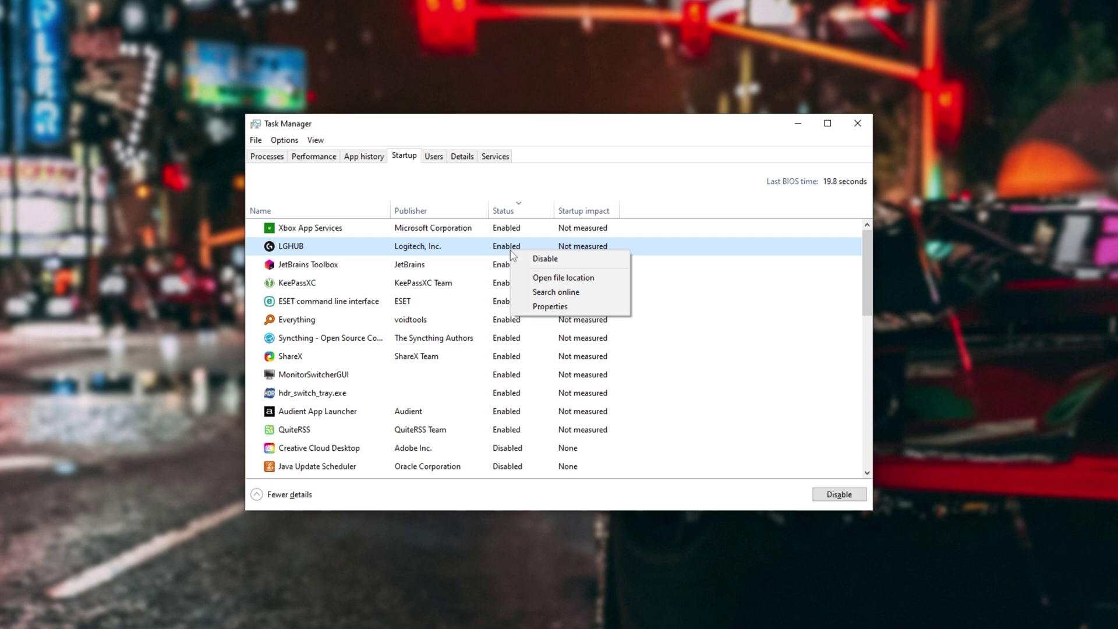
pyautogui.click(505, 247)
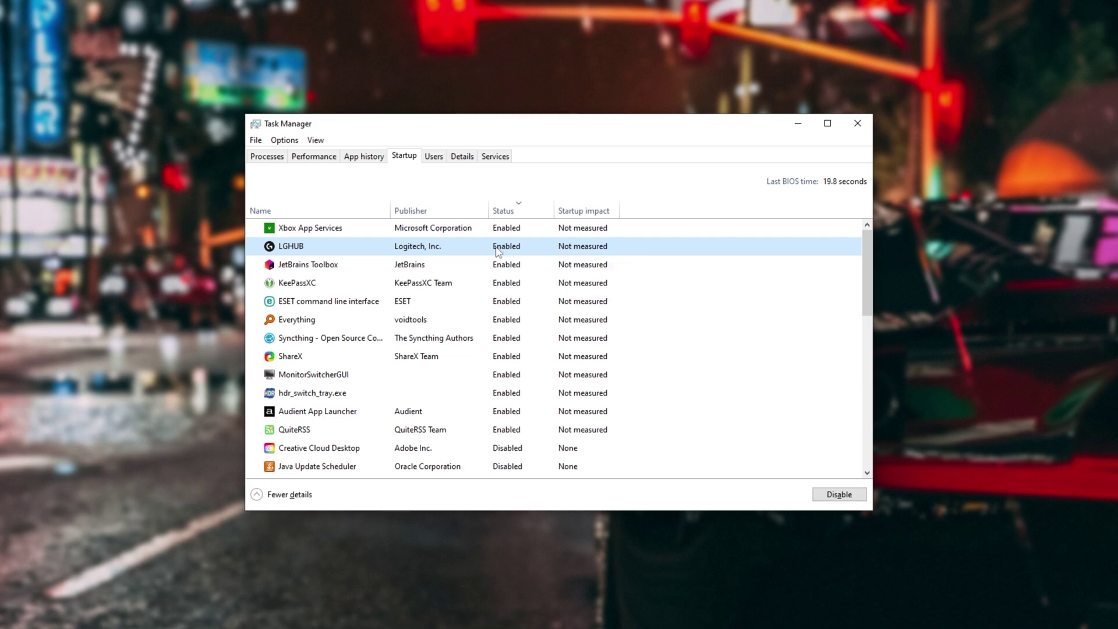
# Step: Open the full Services console from Task Manager and examine the running services whose startup type is Automatic
pyautogui.click(495, 156)
pyautogui.click(360, 494)
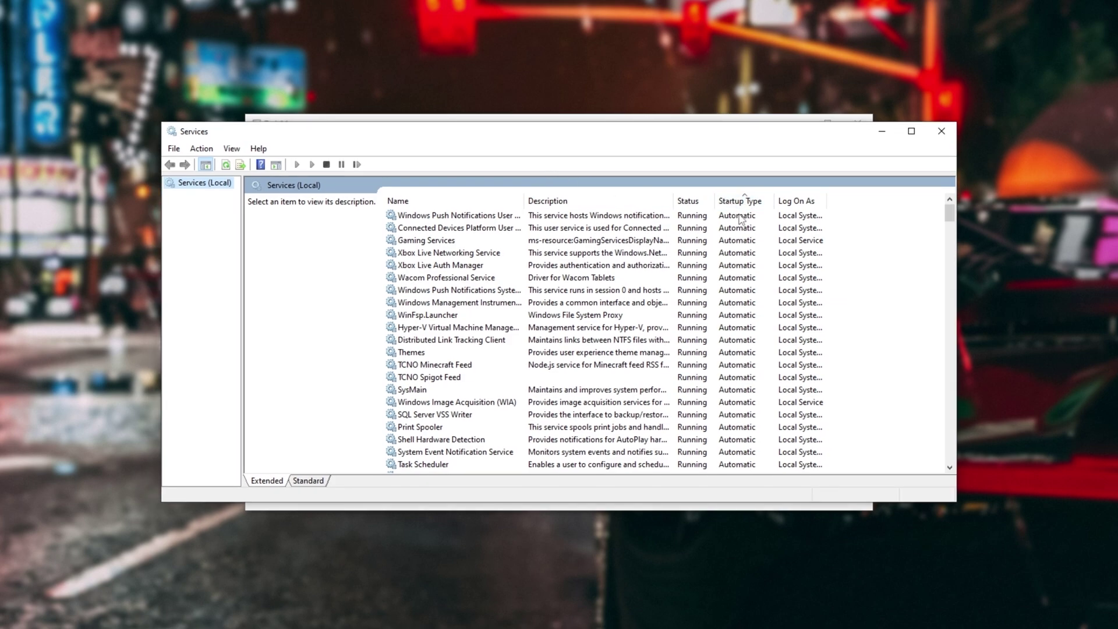
pyautogui.click(742, 215)
pyautogui.click(740, 228)
pyautogui.click(740, 240)
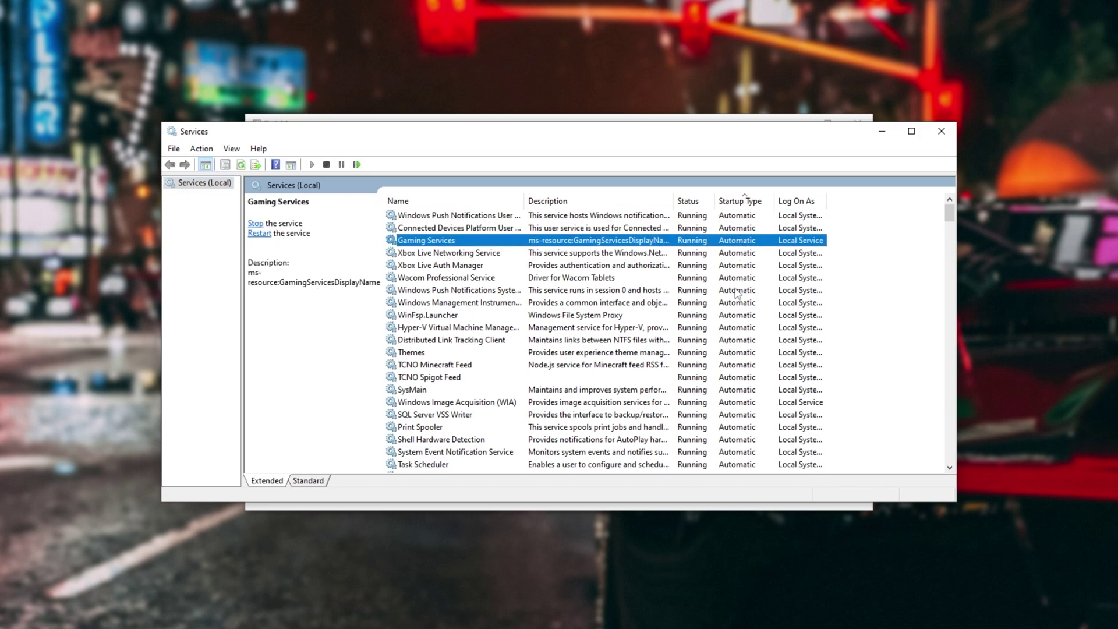
# Step: Examine the startup type options in the TCNO Spigot Feed service properties, cancel without changes, and close the Services window
pyautogui.click(721, 377)
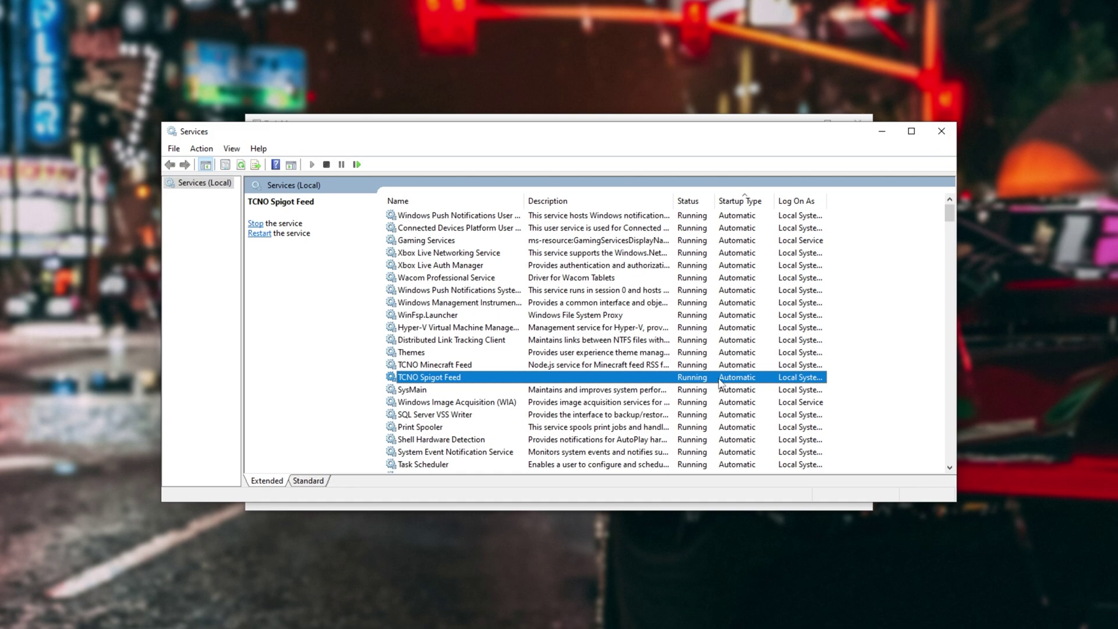
pyautogui.rightClick(721, 377)
pyautogui.click(757, 502)
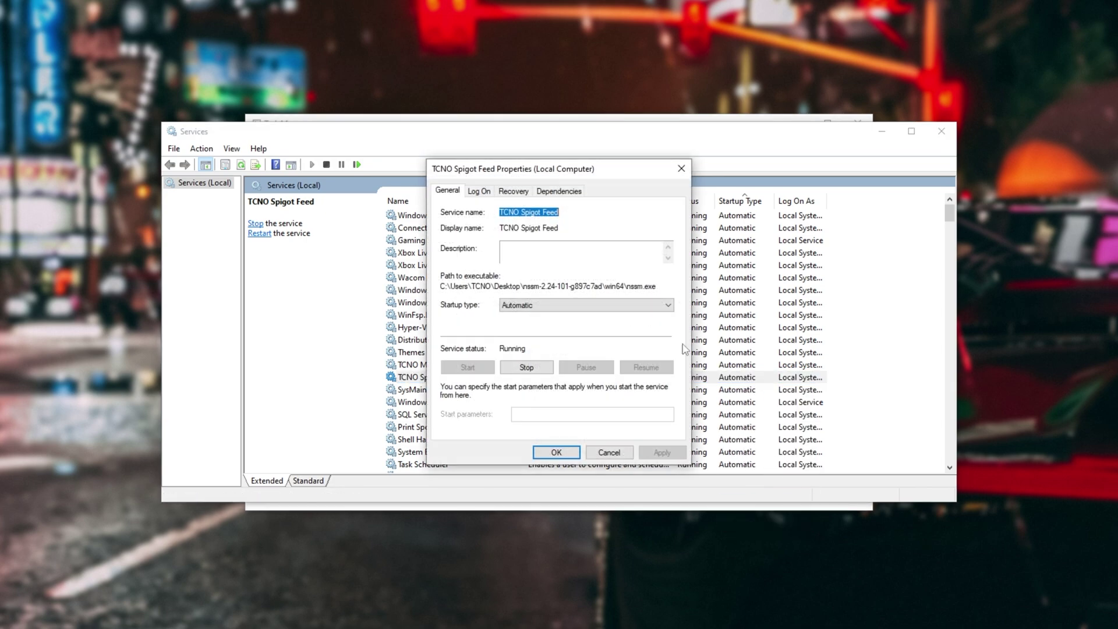
pyautogui.click(563, 309)
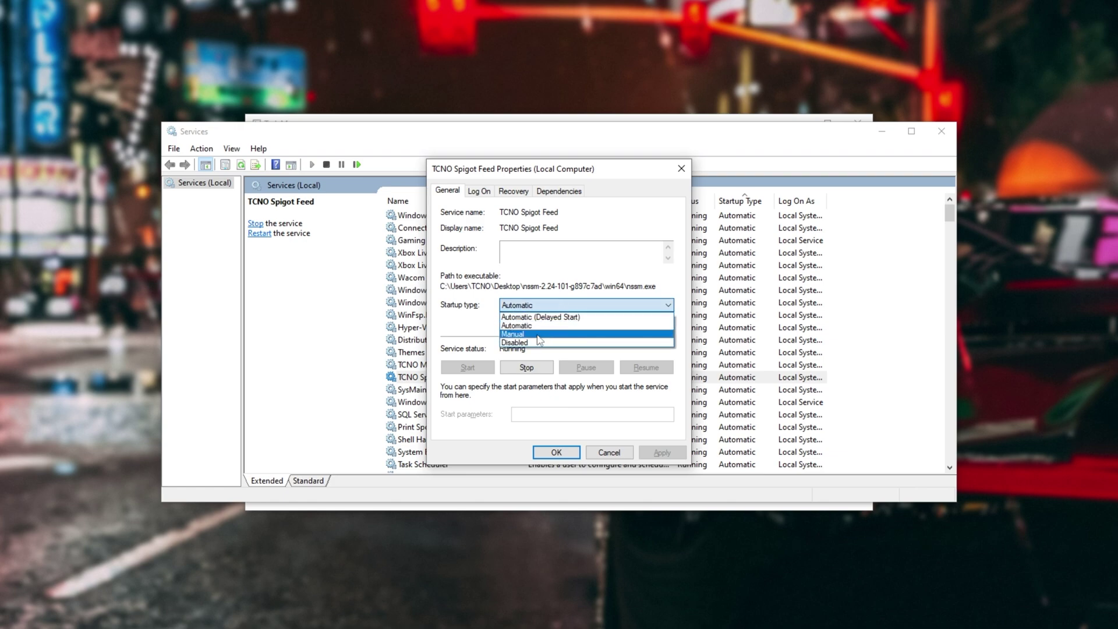
pyautogui.click(483, 320)
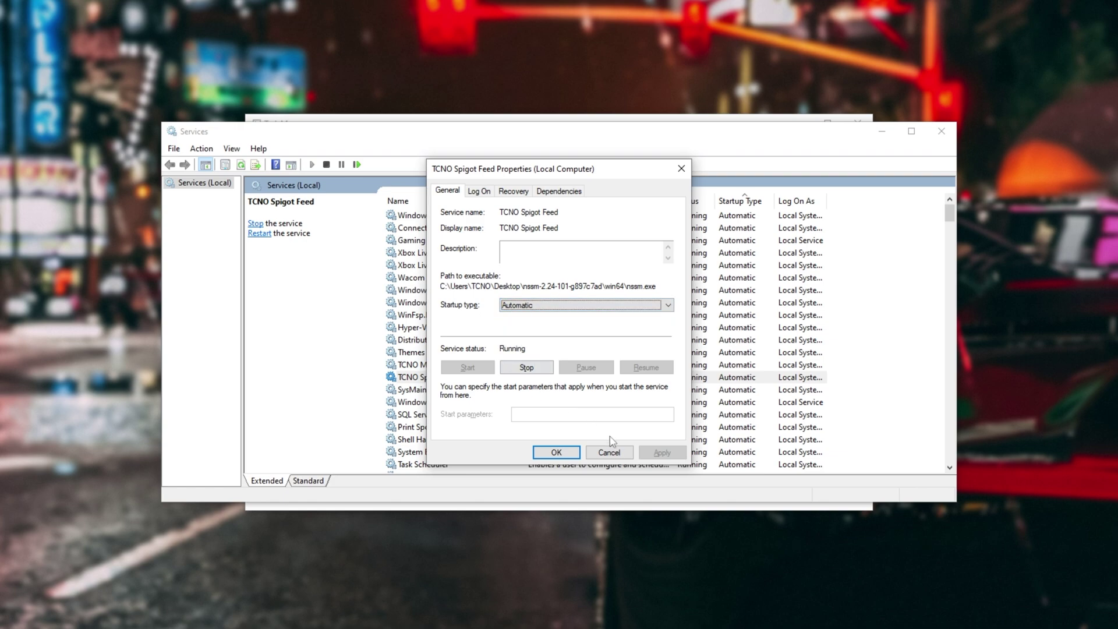
pyautogui.click(609, 452)
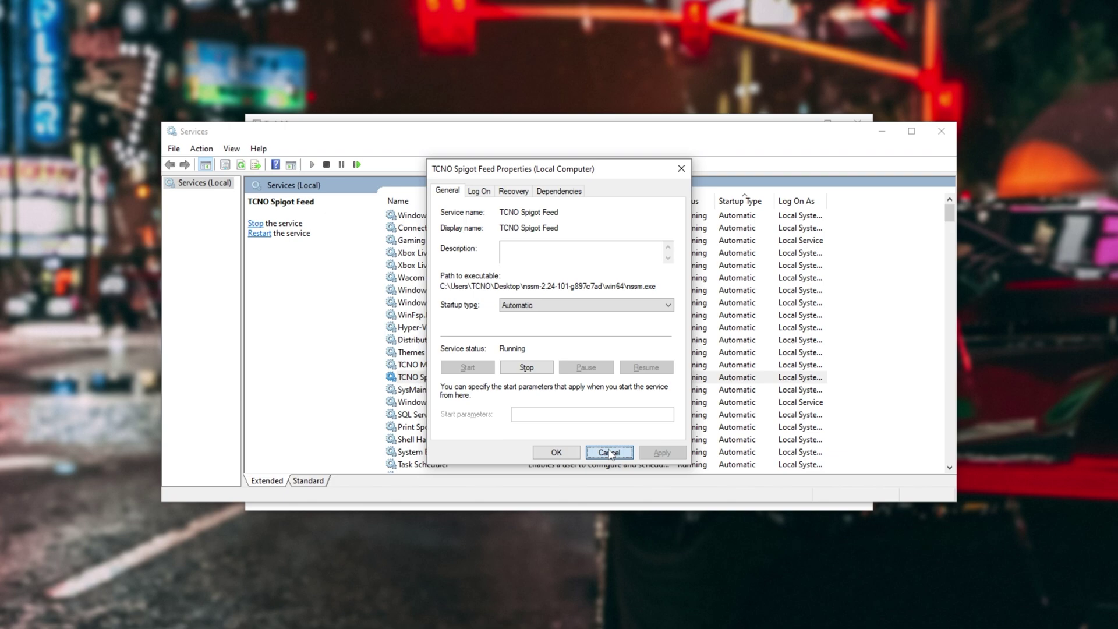
pyautogui.click(939, 143)
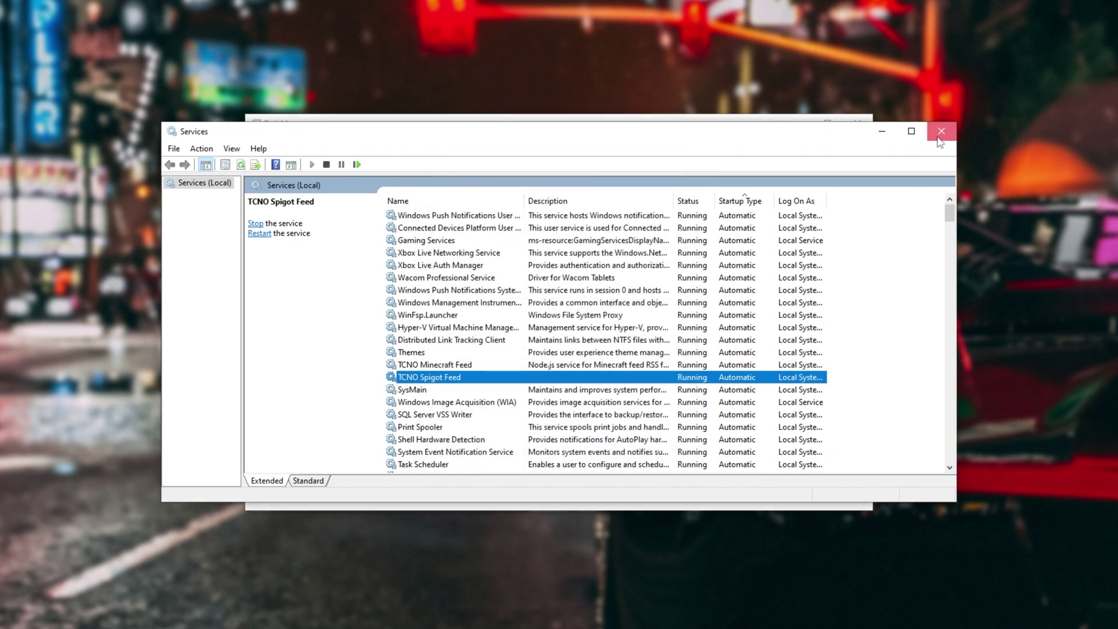
pyautogui.hotkey('ctrl', 'shift', 'Tab')
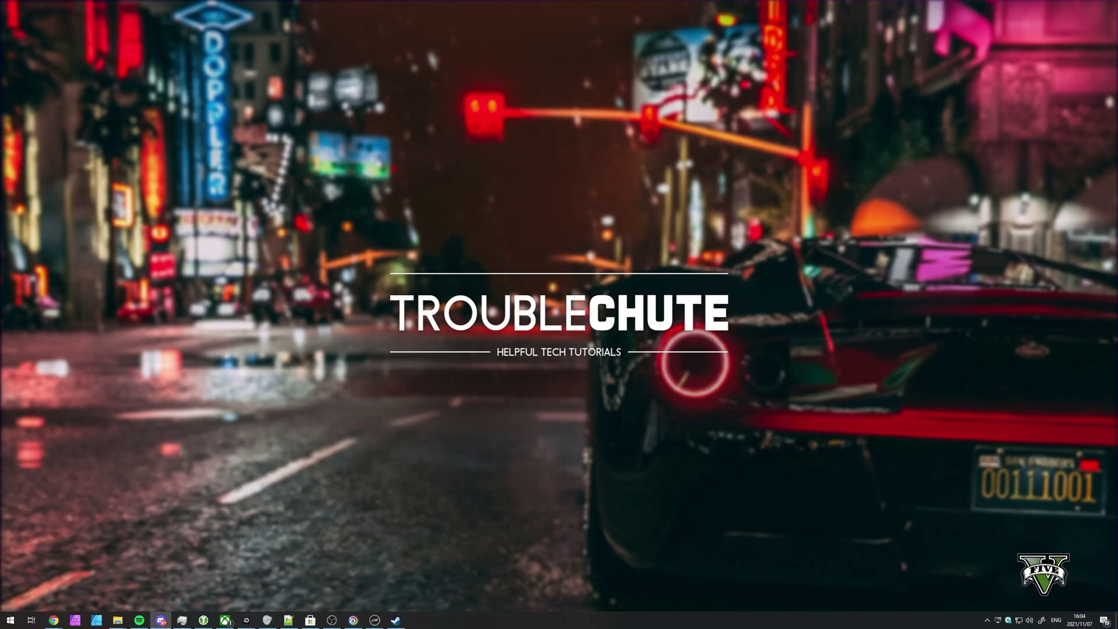
# Step: Launch Grand Theft Auto V from Steam and open the settings in the in-game pause menu
pyautogui.click(396, 620)
pyautogui.click(488, 332)
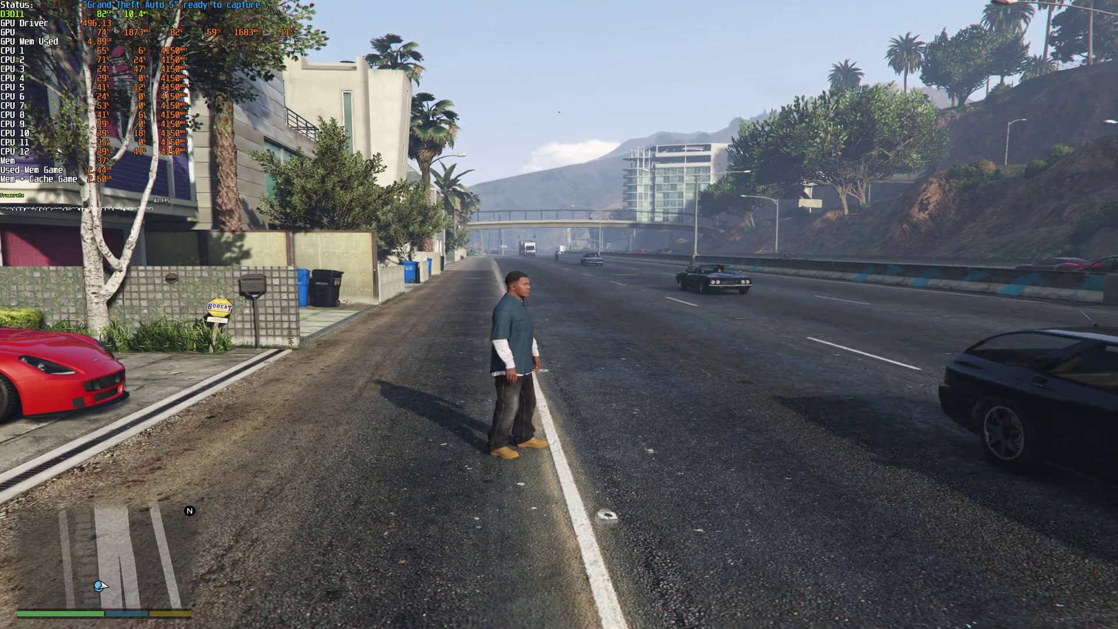
pyautogui.moveTo(559, 314)
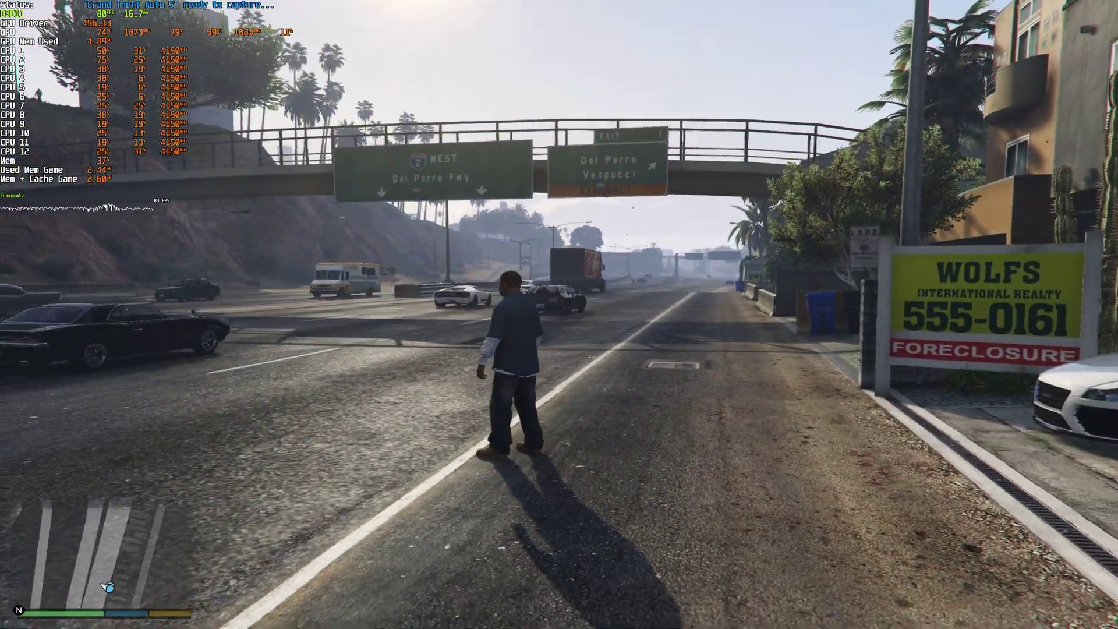
pyautogui.press('Escape')
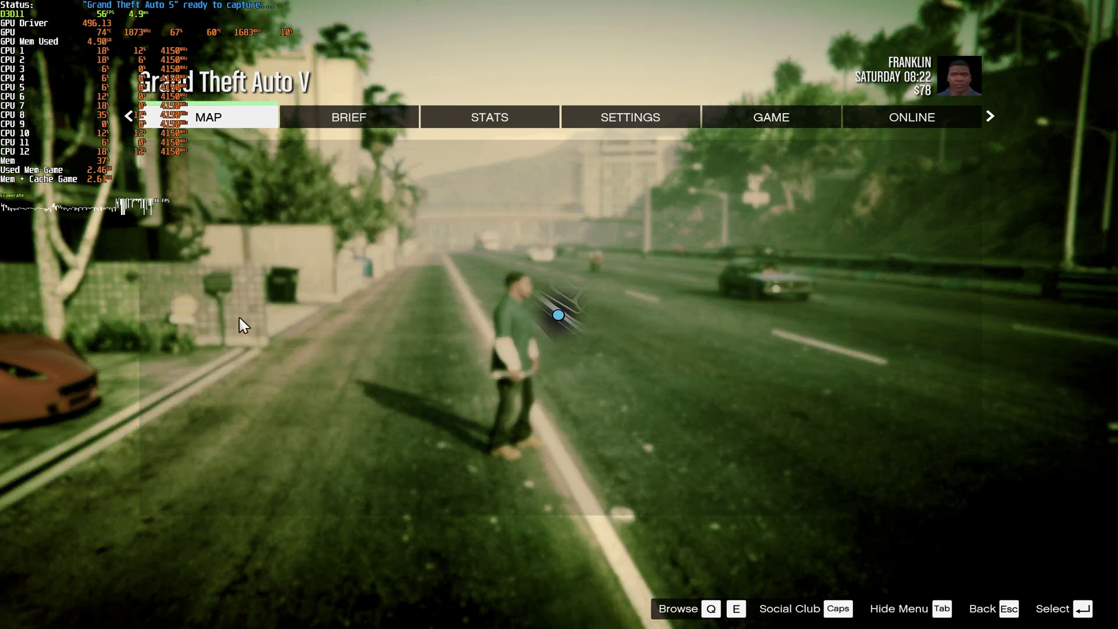
pyautogui.click(662, 114)
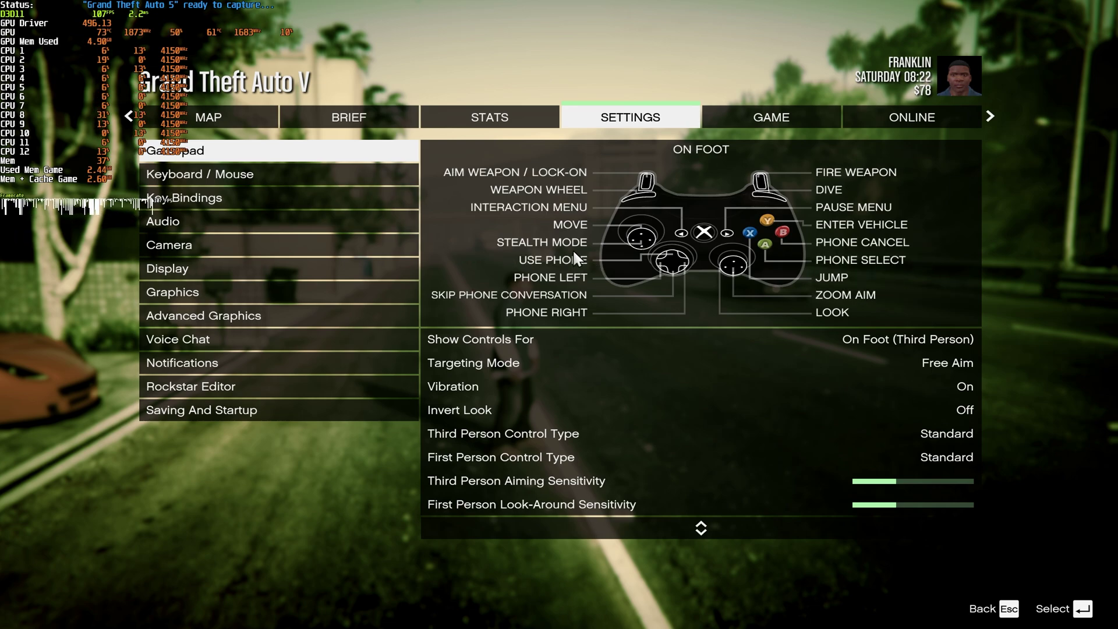
# Step: Exit the running game to the desktop and open the Graphics settings from the game's main menu
pyautogui.hotkey('alt', 'F4')
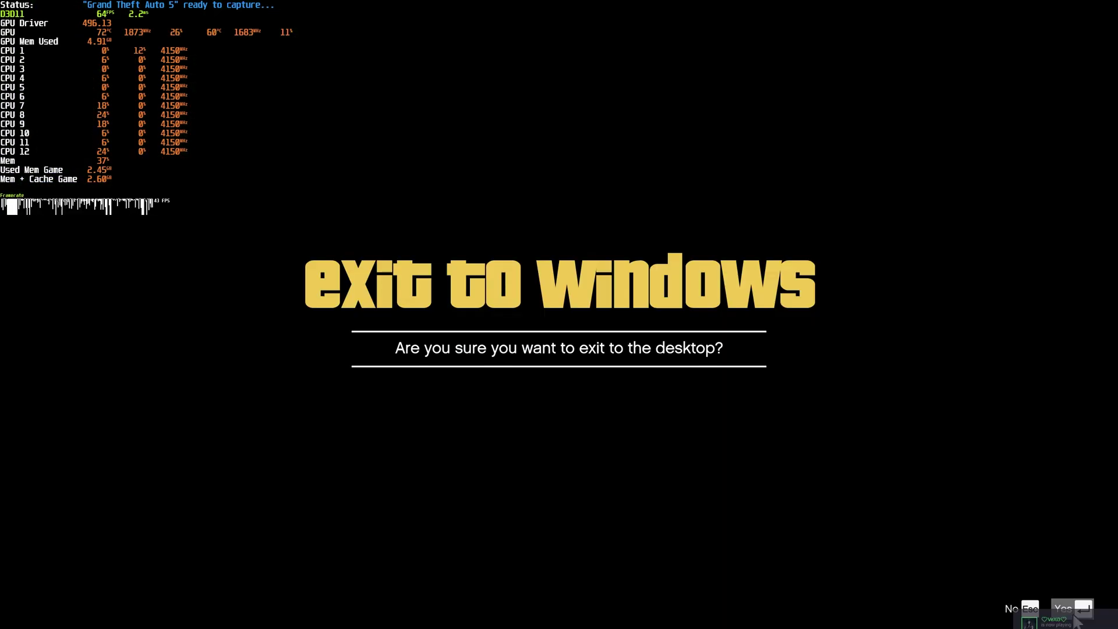
pyautogui.press('Return')
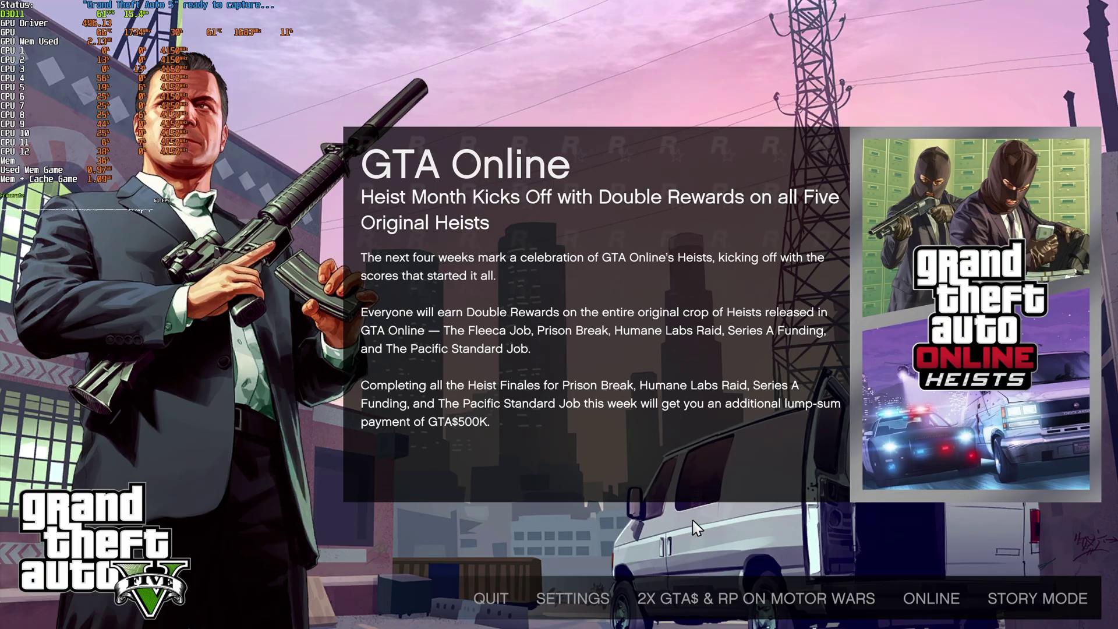
pyautogui.click(567, 587)
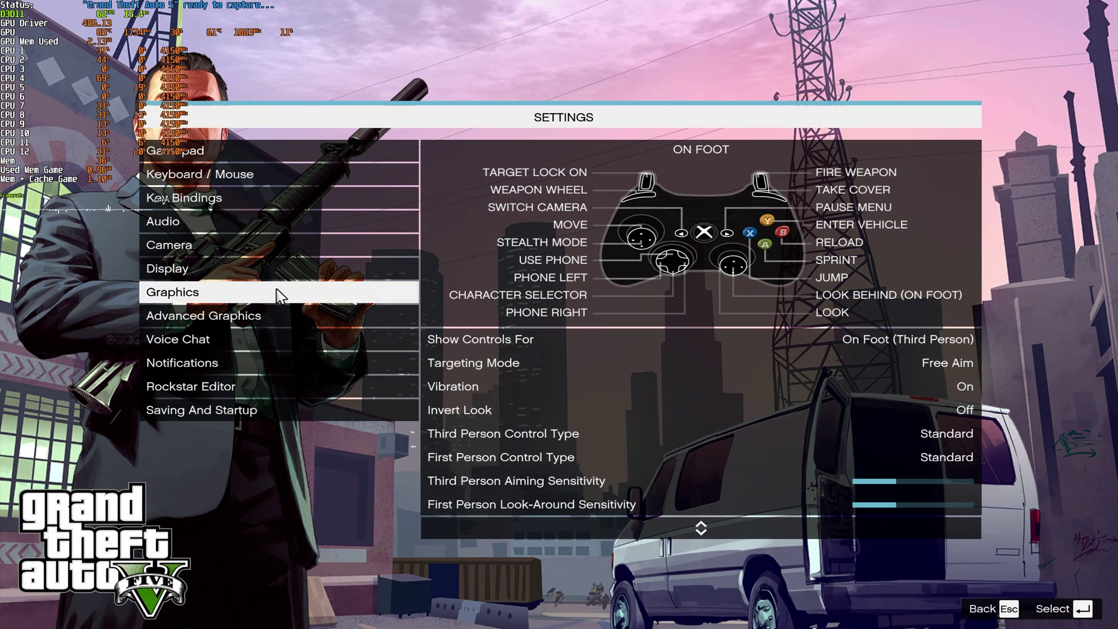
pyautogui.click(280, 295)
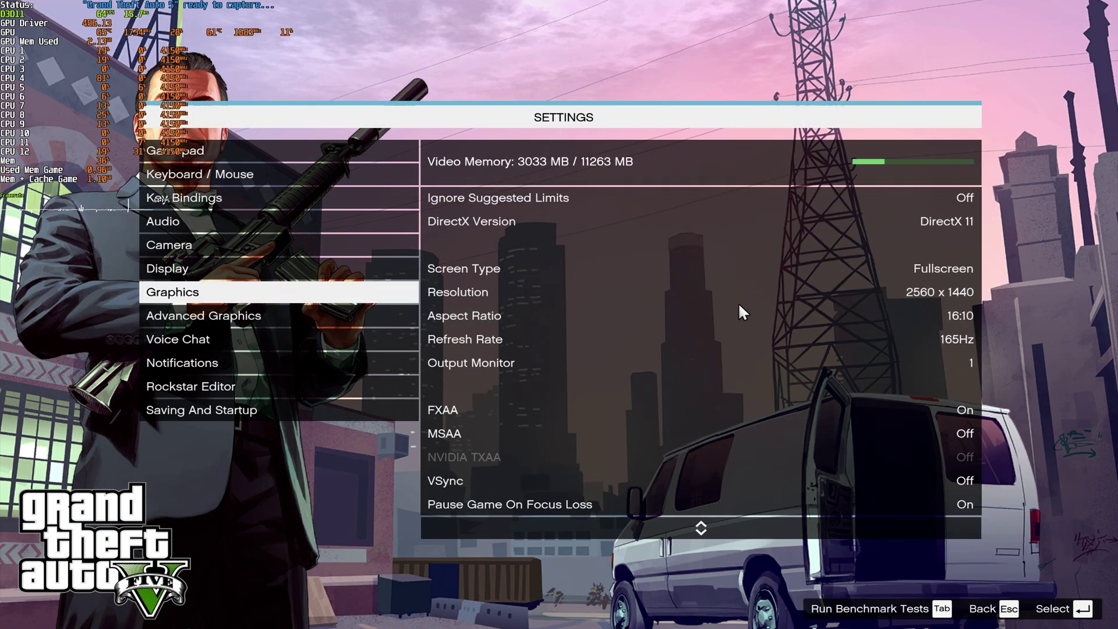
pyautogui.click(348, 279)
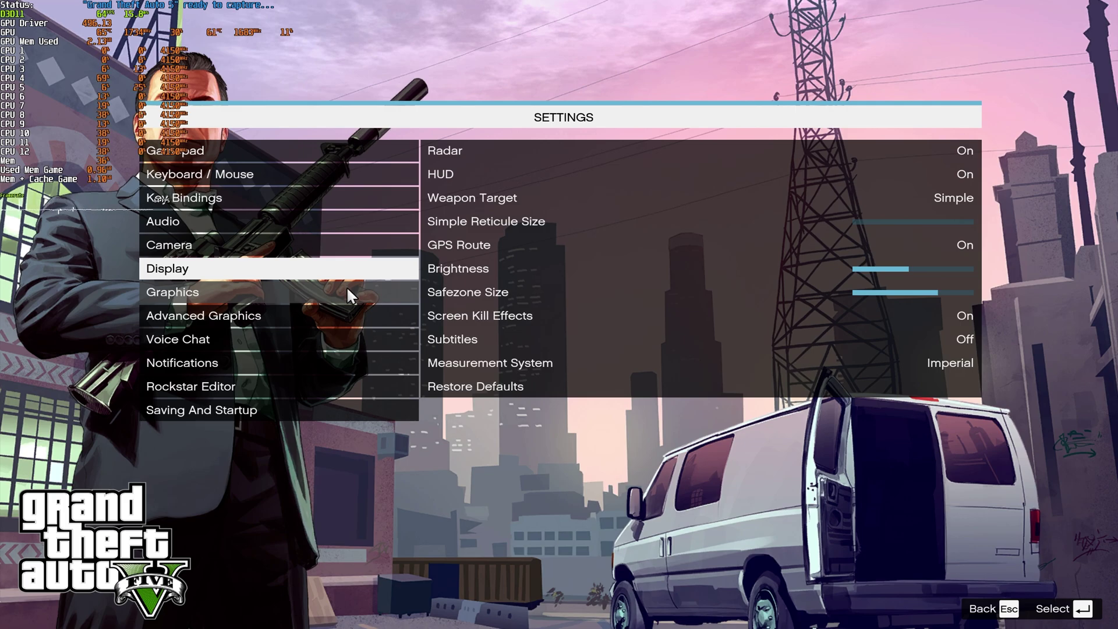
pyautogui.click(349, 288)
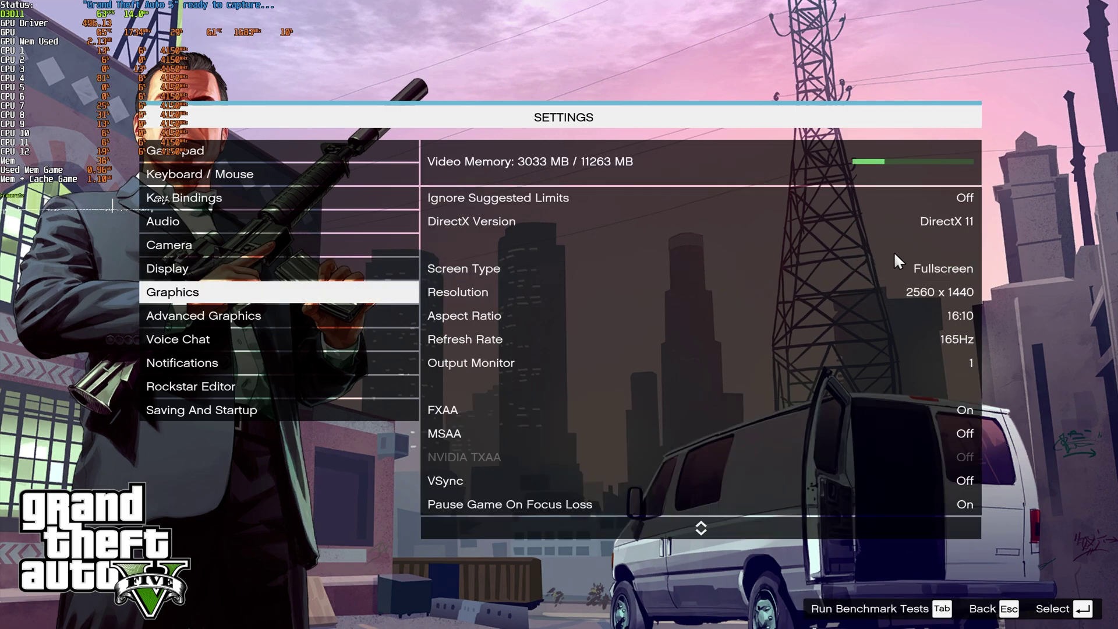
# Step: Check the Screen Type and Resolution in the Graphics settings and set the Aspect Ratio to 16:9
pyautogui.press('Down')
pyautogui.press('Up')
pyautogui.press('Return')
pyautogui.press('Down')
pyautogui.press('Down')
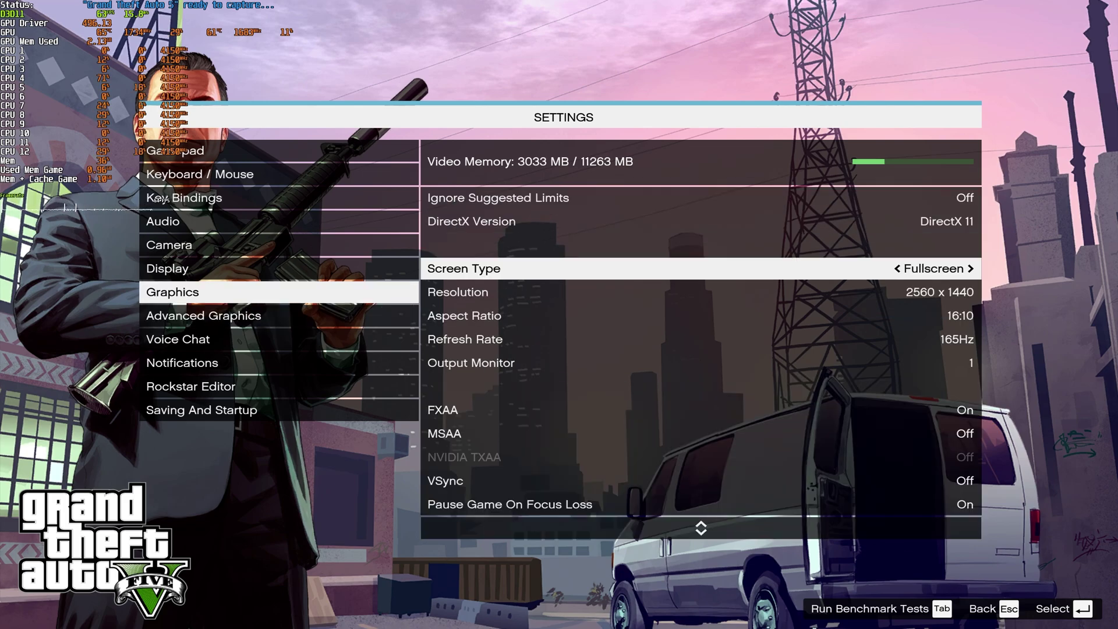
pyautogui.press('Down')
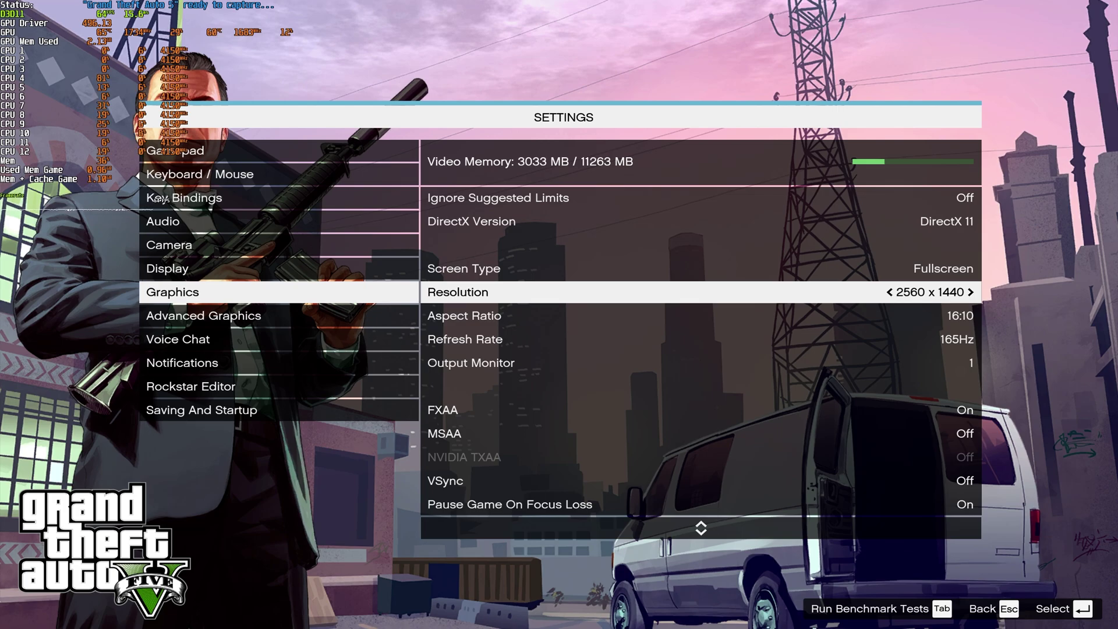
pyautogui.press('Down')
pyautogui.press('Left')
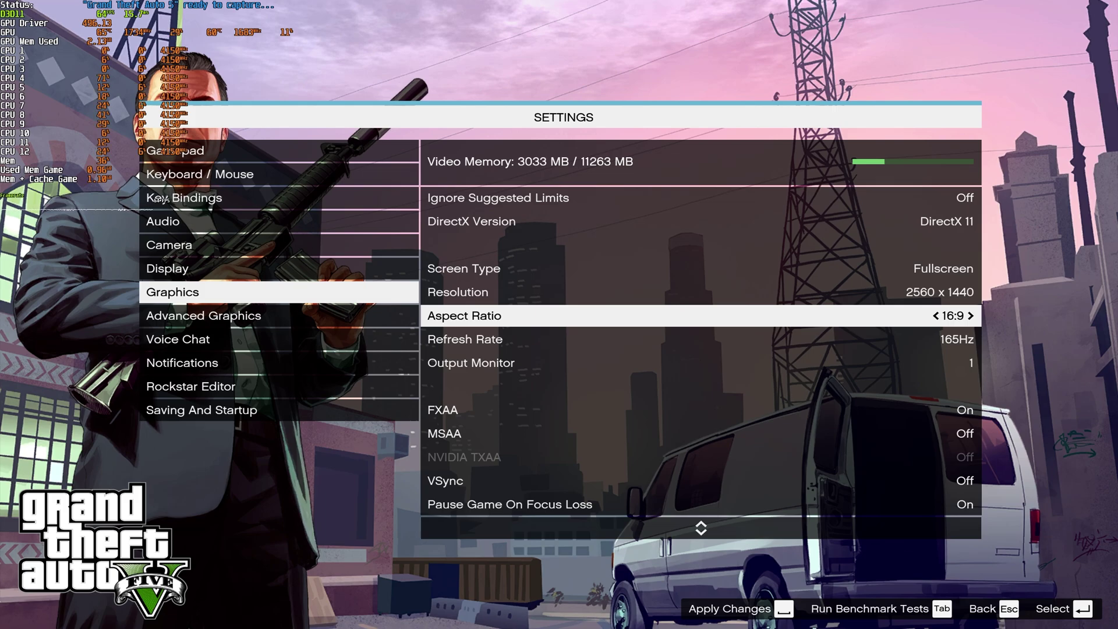
# Step: Try other resolutions, including 2560 x 1600, and return to 2560 x 1440 with a 165Hz refresh rate
pyautogui.press('Up')
pyautogui.press('Right')
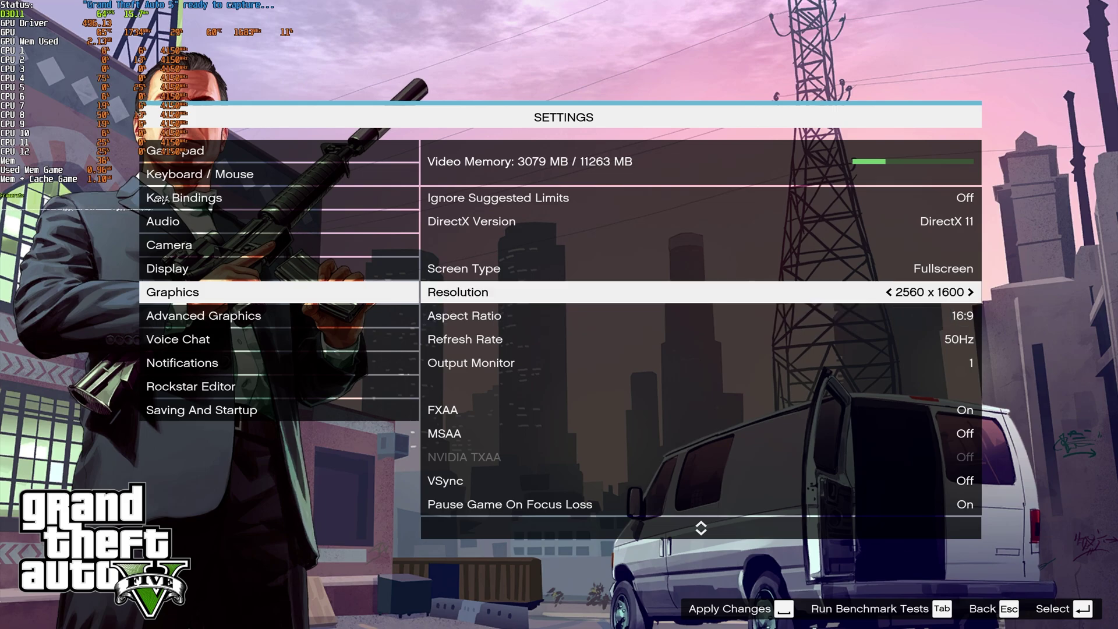
pyautogui.press('Right')
pyautogui.press('Right')
pyautogui.press('Left')
pyautogui.press('Left')
pyautogui.press('Left')
pyautogui.press('Down')
pyautogui.press('Down')
pyautogui.press('Right')
pyautogui.press('Left')
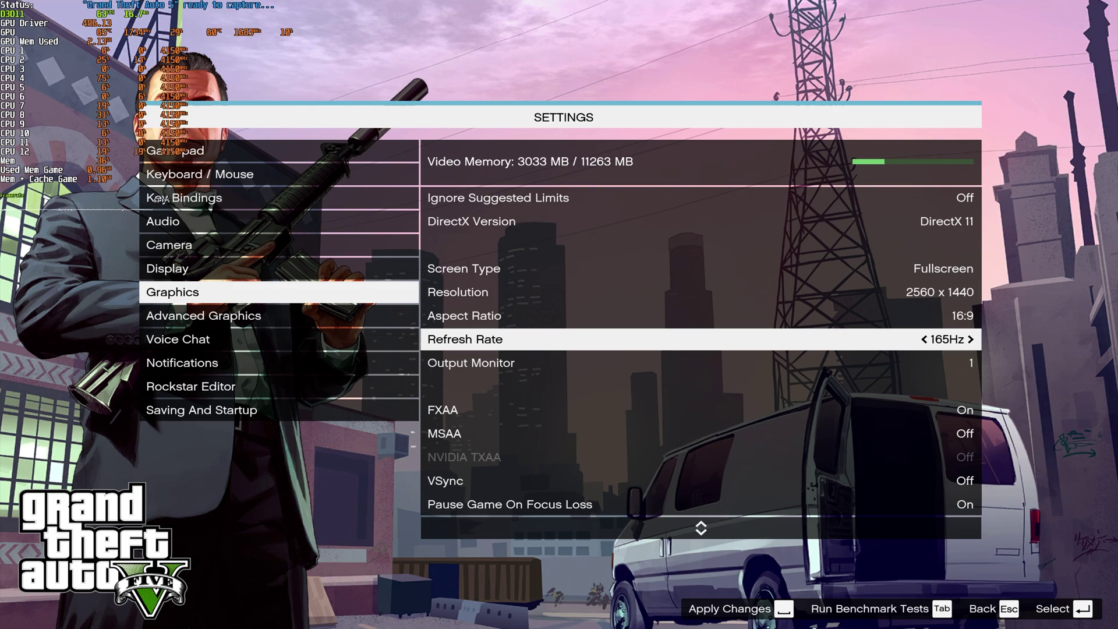
# Step: Examine the Output Monitor, population, texture and shader options, and return to the VSync, MSAA and FXAA settings
pyautogui.press('Down')
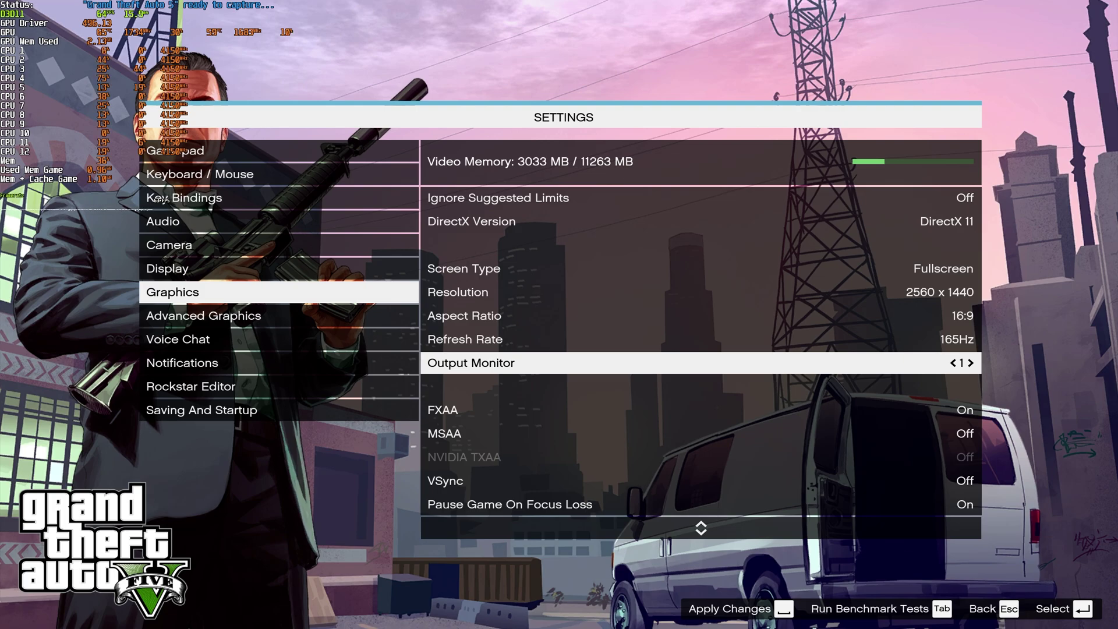
pyautogui.press('Down')
pyautogui.press('Down')
pyautogui.press('Down')
pyautogui.press('Down')
pyautogui.press('Down')
pyautogui.press('Down')
pyautogui.press('Down')
pyautogui.press('Down')
pyautogui.press('Down')
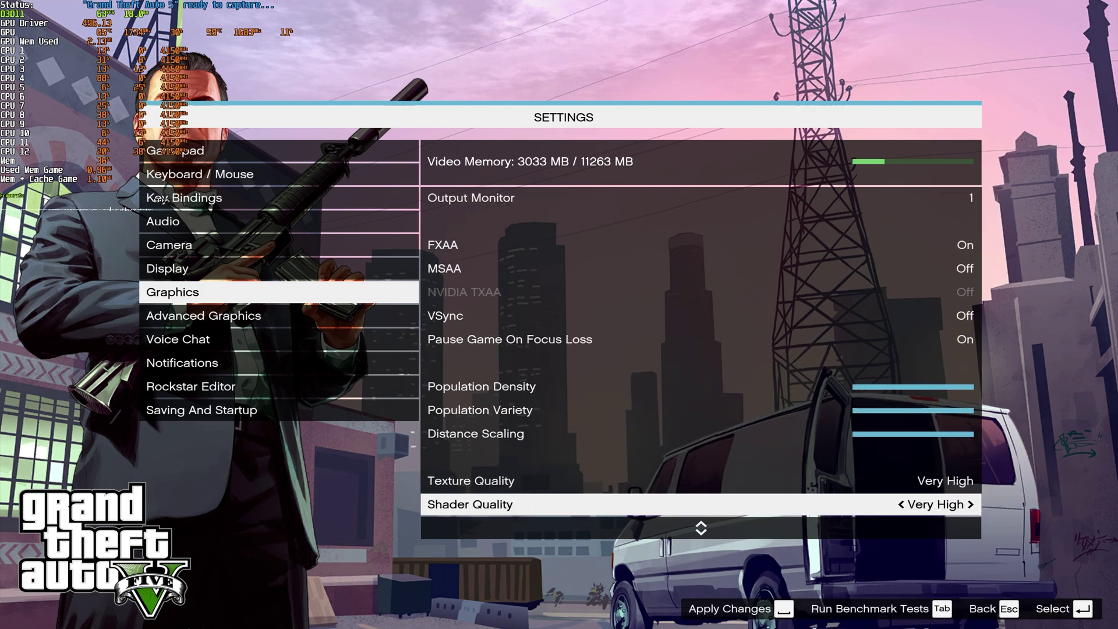
pyautogui.press('Down')
pyautogui.press('Up')
pyautogui.press('Up')
pyautogui.press('Up')
pyautogui.press('Up')
pyautogui.press('Up')
pyautogui.press('Up')
pyautogui.press('Up')
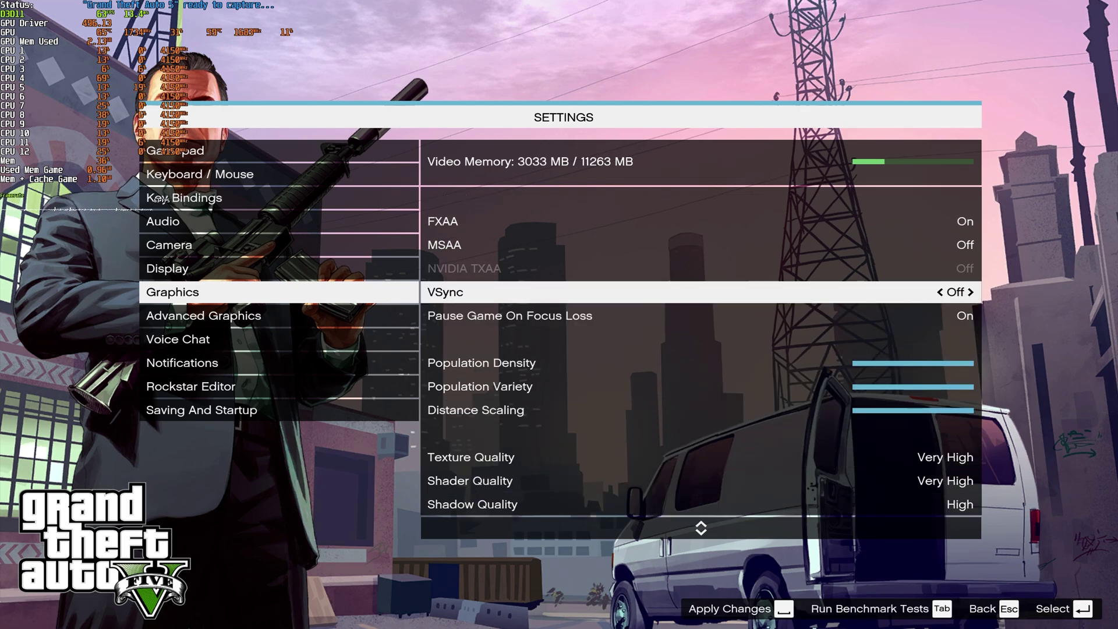
pyautogui.press('Up')
pyautogui.press('Up')
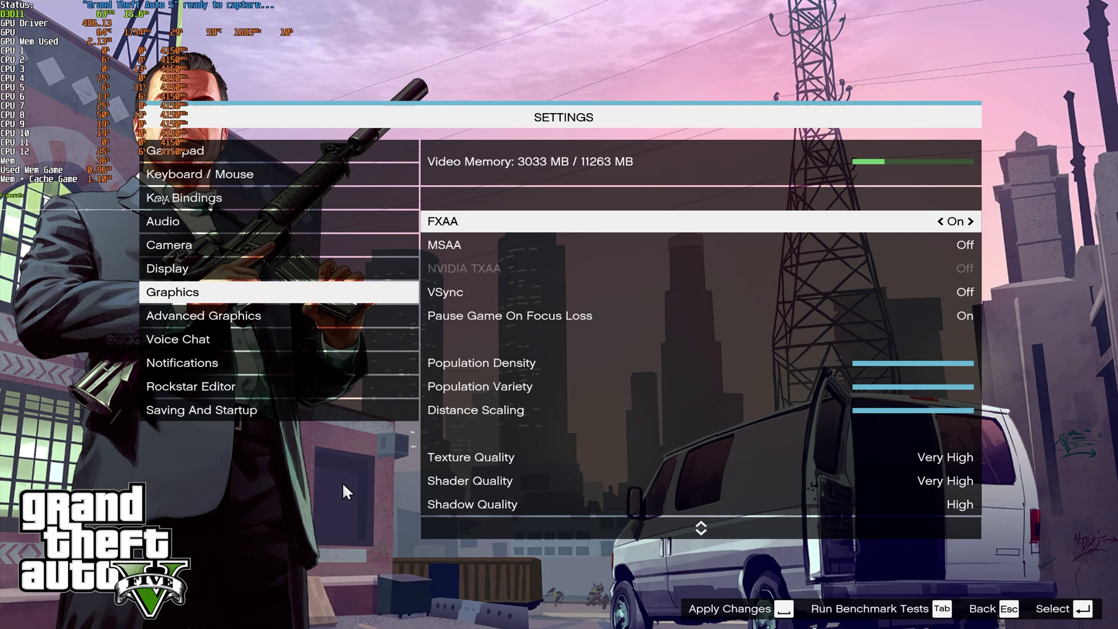
# Step: Examine the Graphics options from Output Monitor down to Reflection Quality and return to the anti-aliasing settings
pyautogui.scroll(-17, 544, 410)
pyautogui.click(544, 410)
pyautogui.scroll(14, 543, 410)
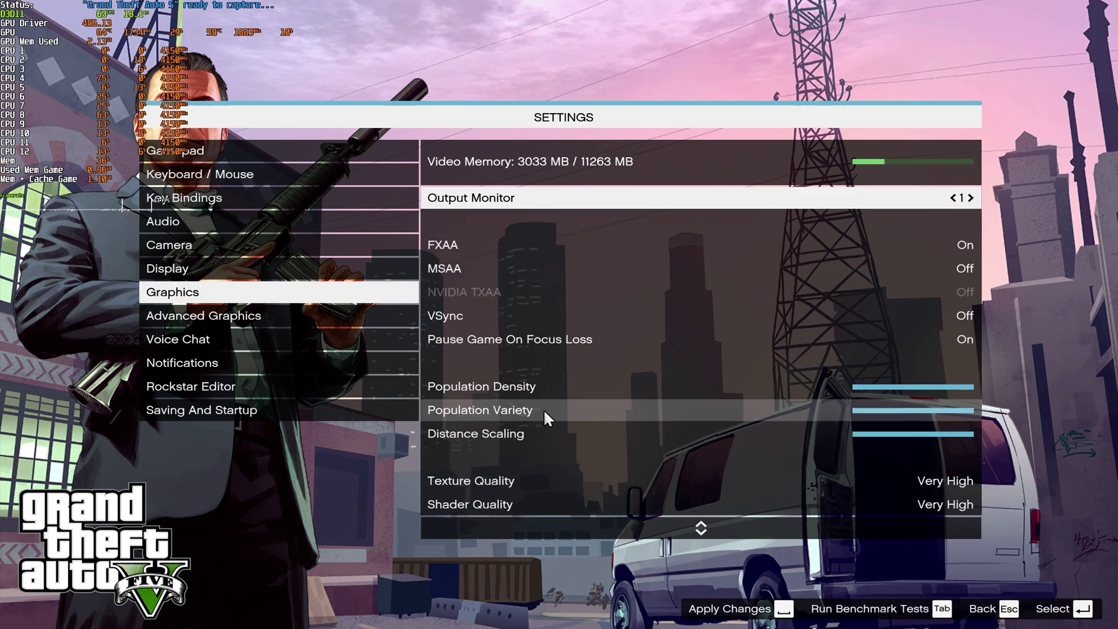
pyautogui.scroll(-7, 543, 410)
pyautogui.scroll(-4, 543, 410)
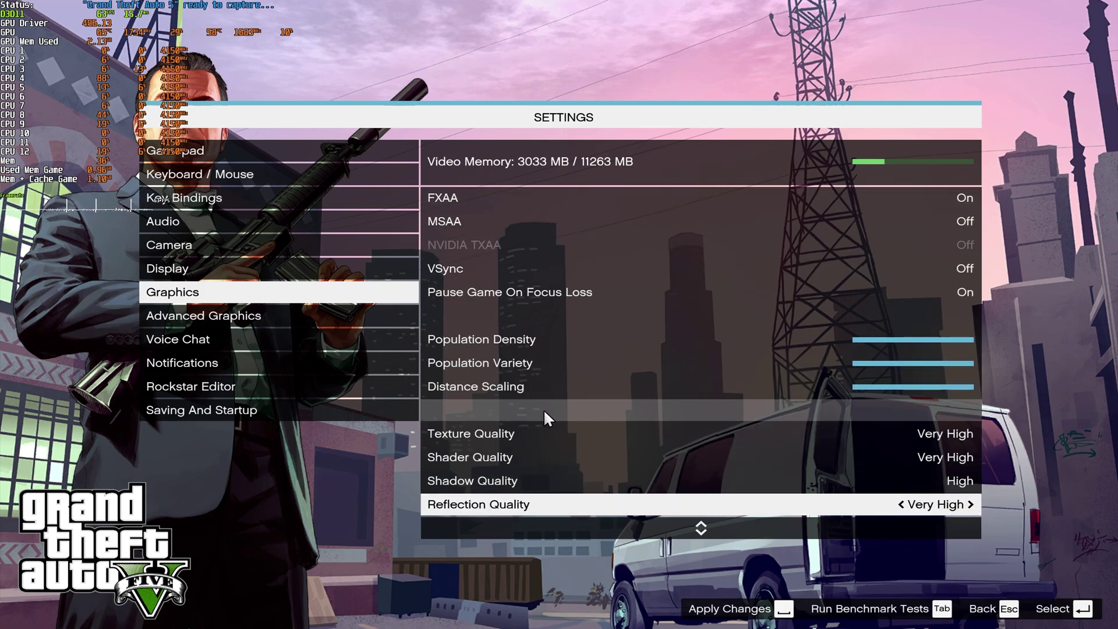
pyautogui.scroll(11, 543, 410)
pyautogui.scroll(-2, 543, 408)
pyautogui.scroll(2, 543, 409)
pyautogui.scroll(-2, 543, 409)
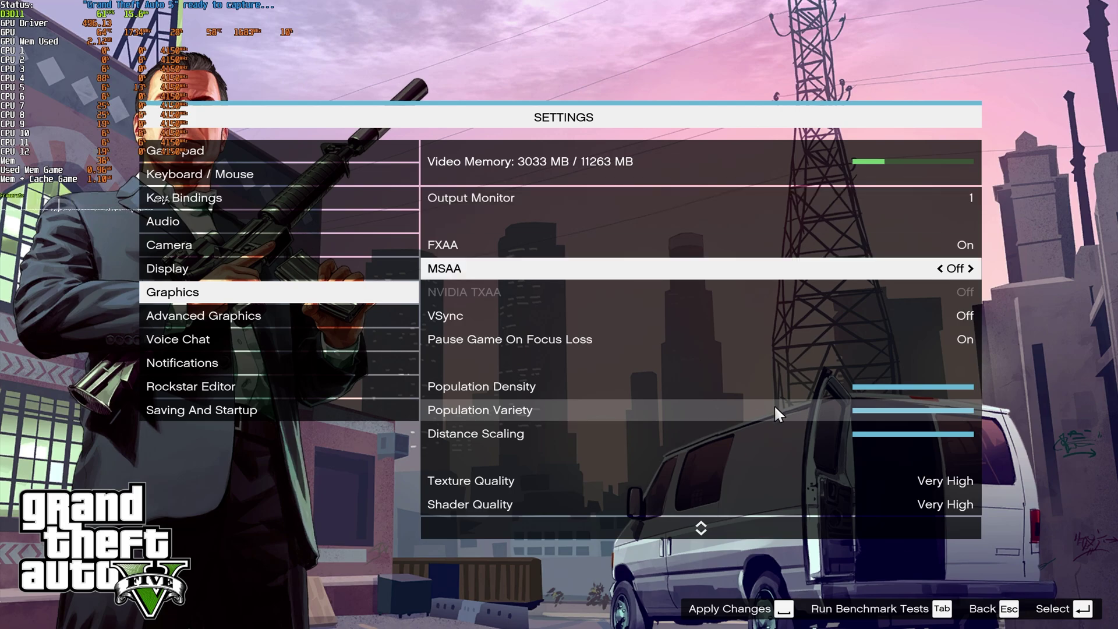
# Step: Try toggling the FXAA setting and return it to On
pyautogui.press('Up')
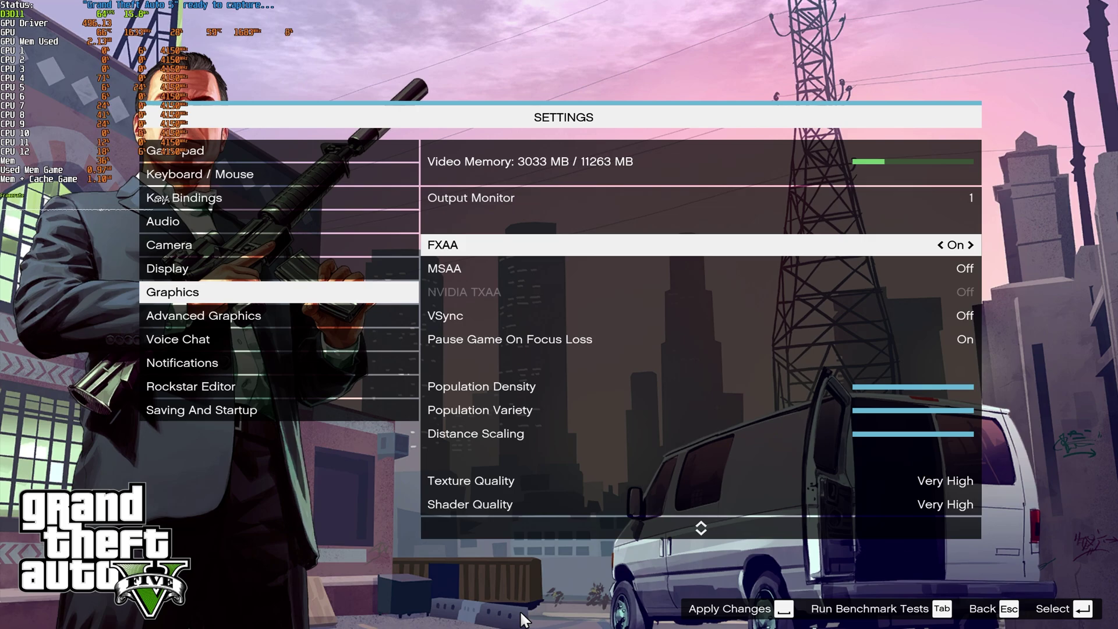
pyautogui.press('Right')
pyautogui.press('Left')
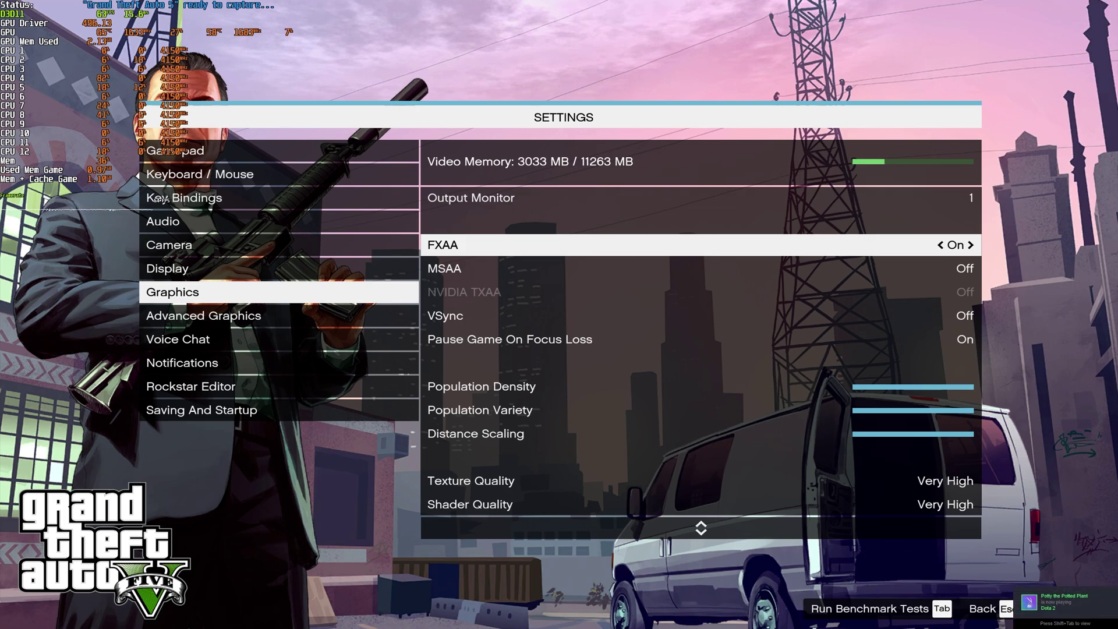
# Step: Try MSAA at X2 and X4 along with NVIDIA TXAA, and return MSAA to Off
pyautogui.press('Down')
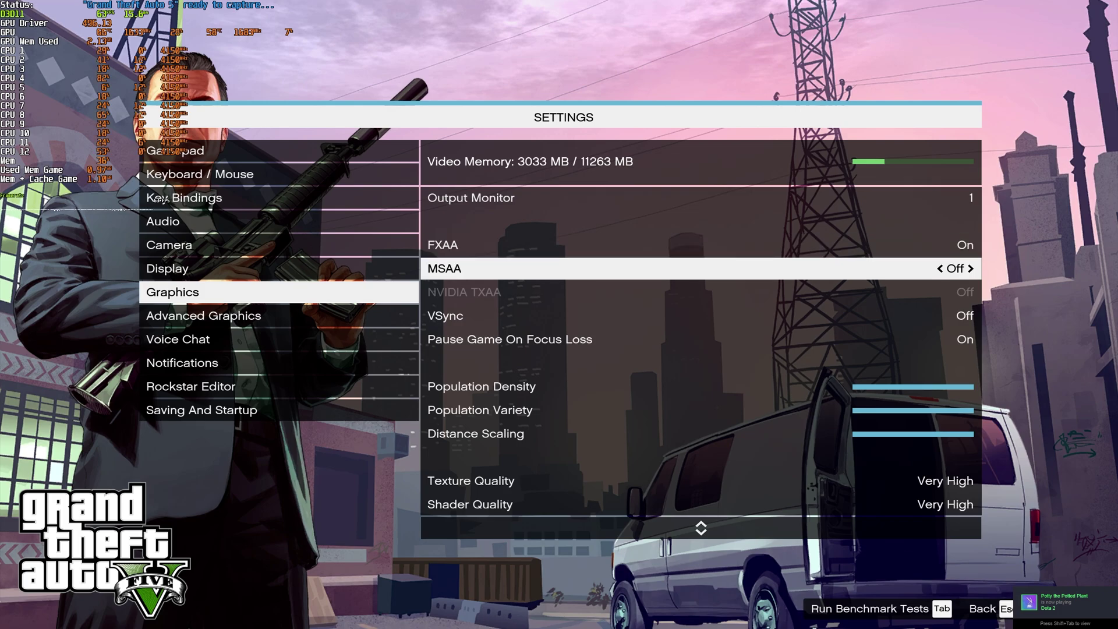
pyautogui.press('Right')
pyautogui.press('Right')
pyautogui.press('Right')
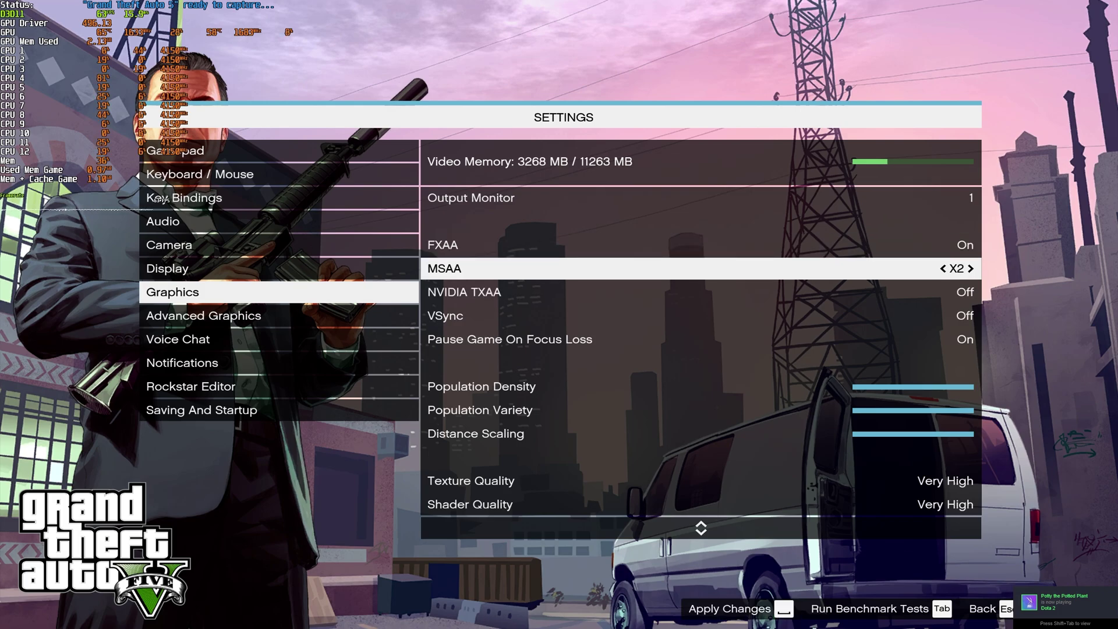
pyautogui.press('Left')
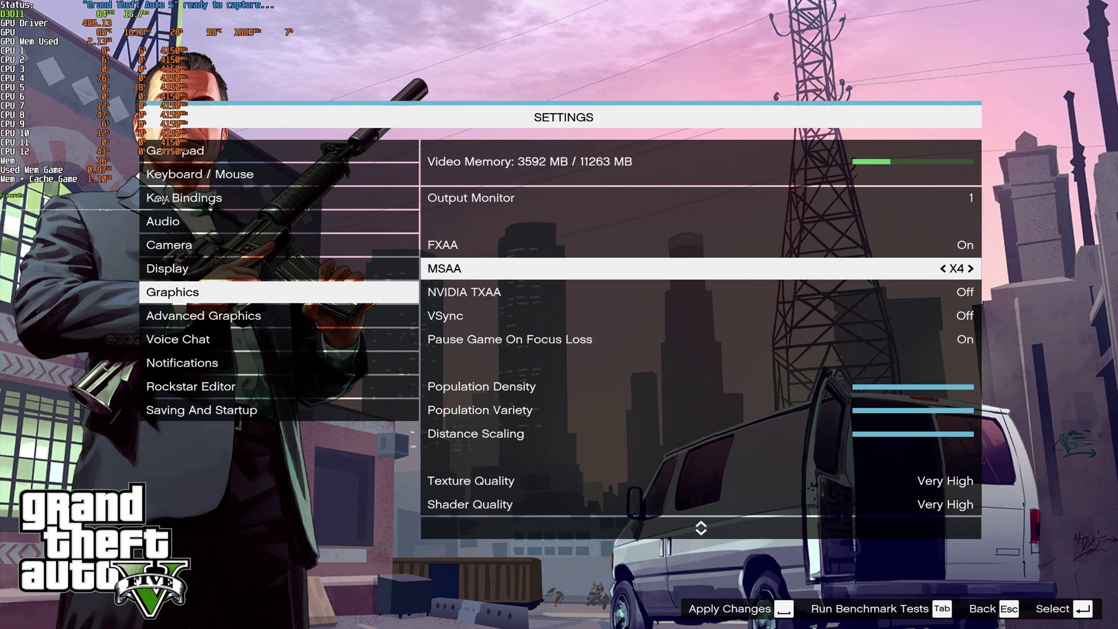
pyautogui.press('Down')
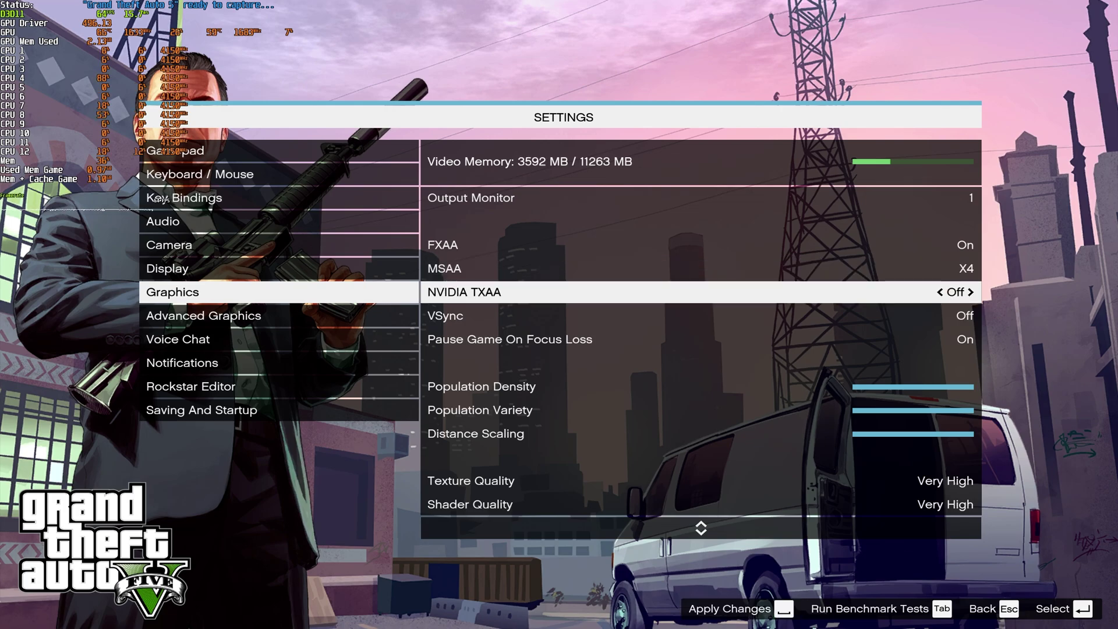
pyautogui.press('Right')
pyautogui.press('Left')
pyautogui.press('Up')
pyautogui.press('Left')
pyautogui.press('Left')
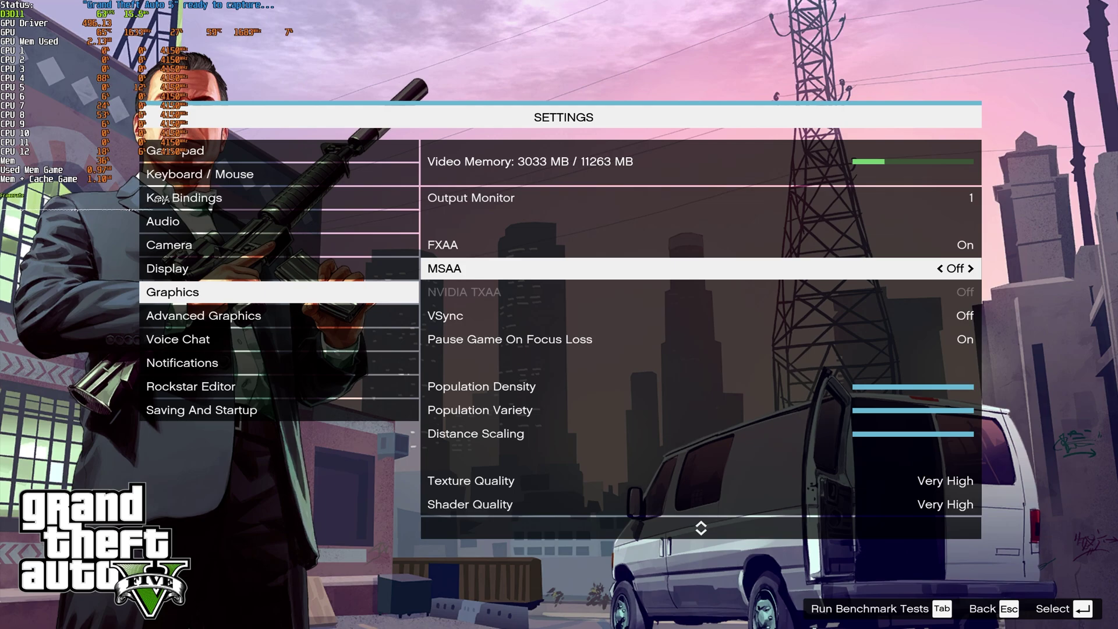
# Step: Check the FXAA, MSAA, VSync and Pause Game On Focus Loss settings
pyautogui.press('Up')
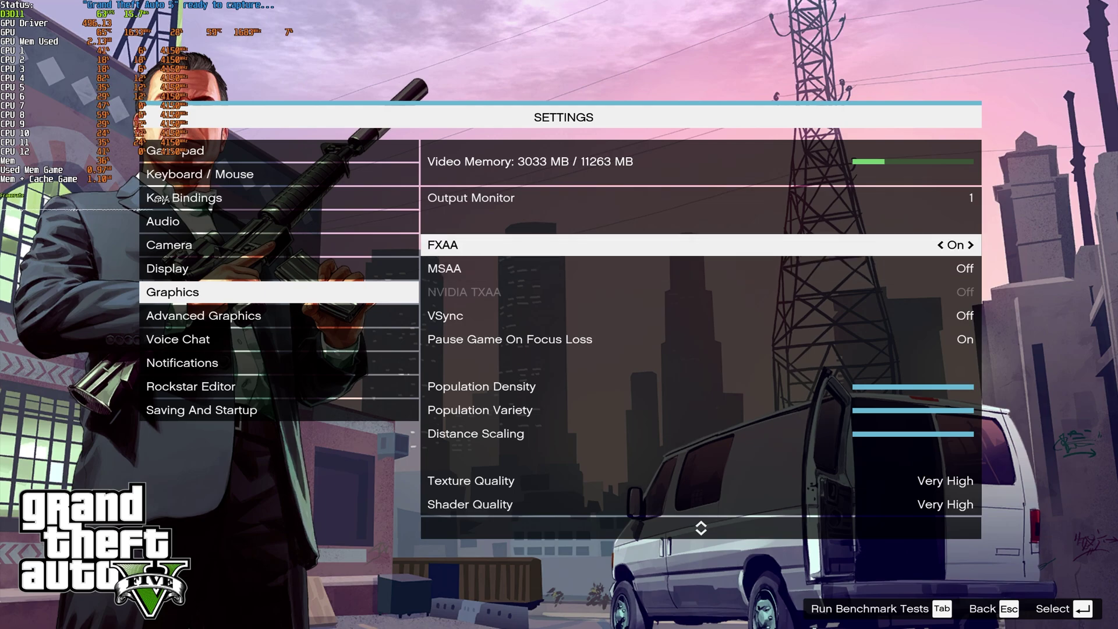
pyautogui.press('Down')
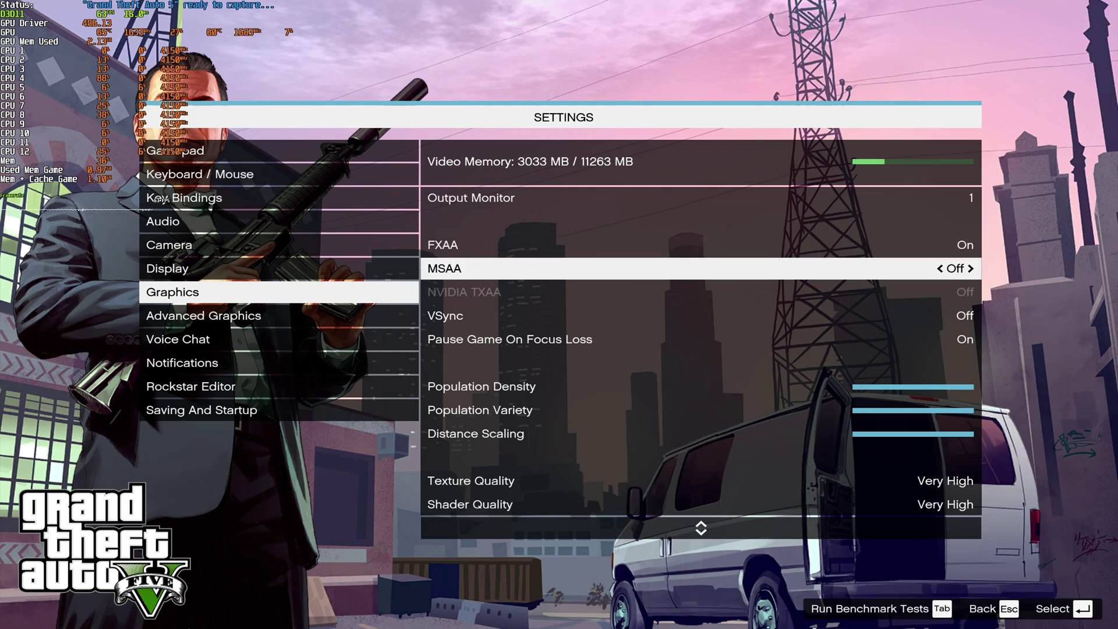
pyautogui.press('Down')
pyautogui.press('Up')
pyautogui.press('Up')
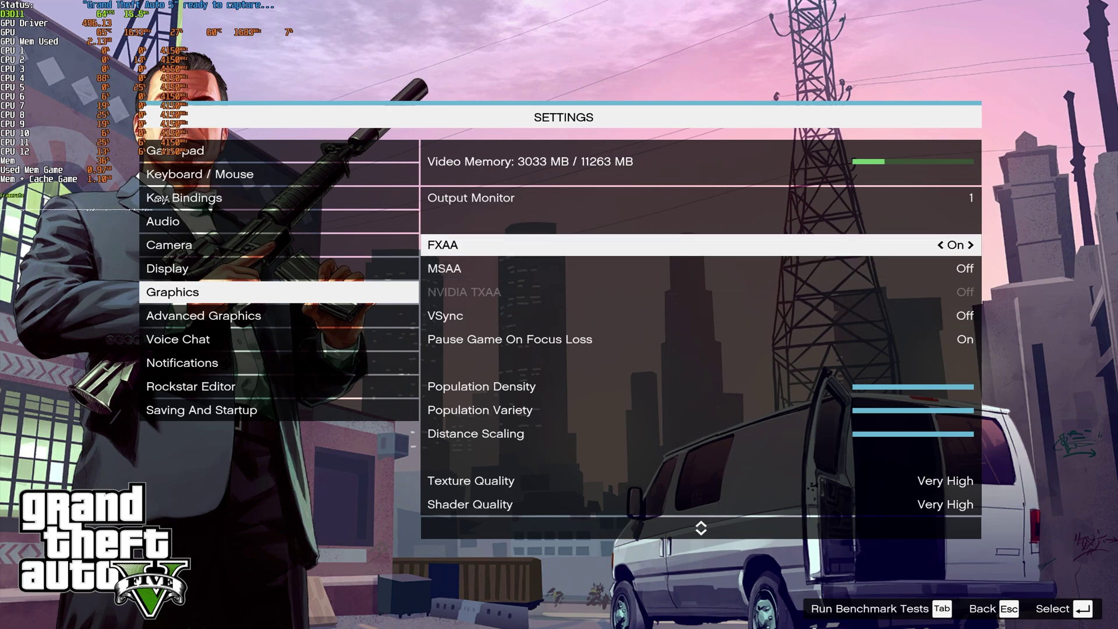
pyautogui.press('Down')
pyautogui.press('Down')
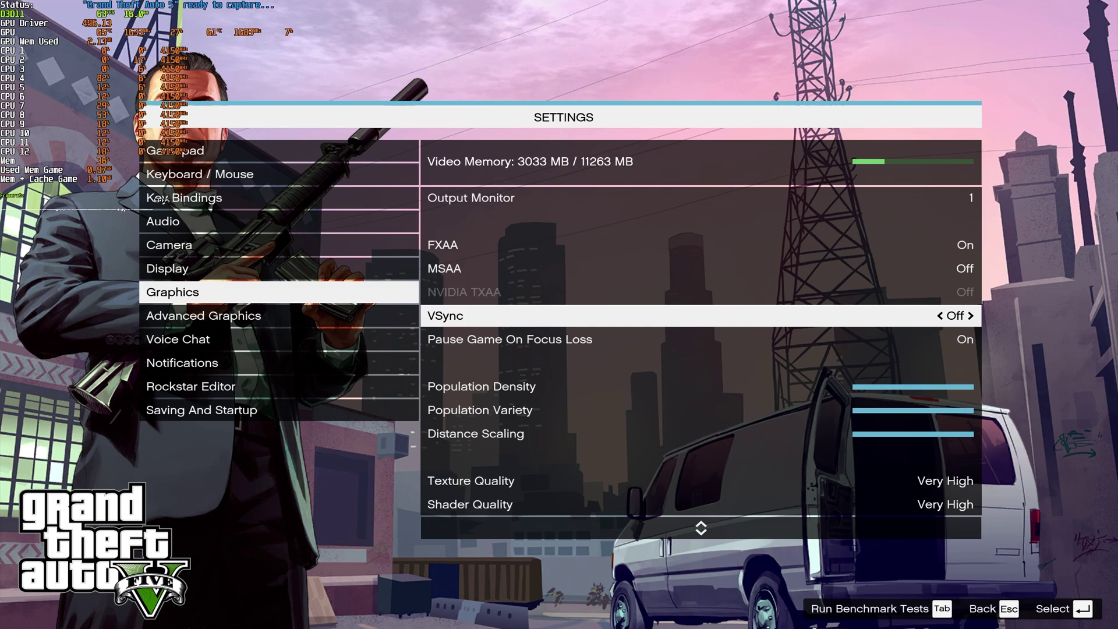
pyautogui.press('Down')
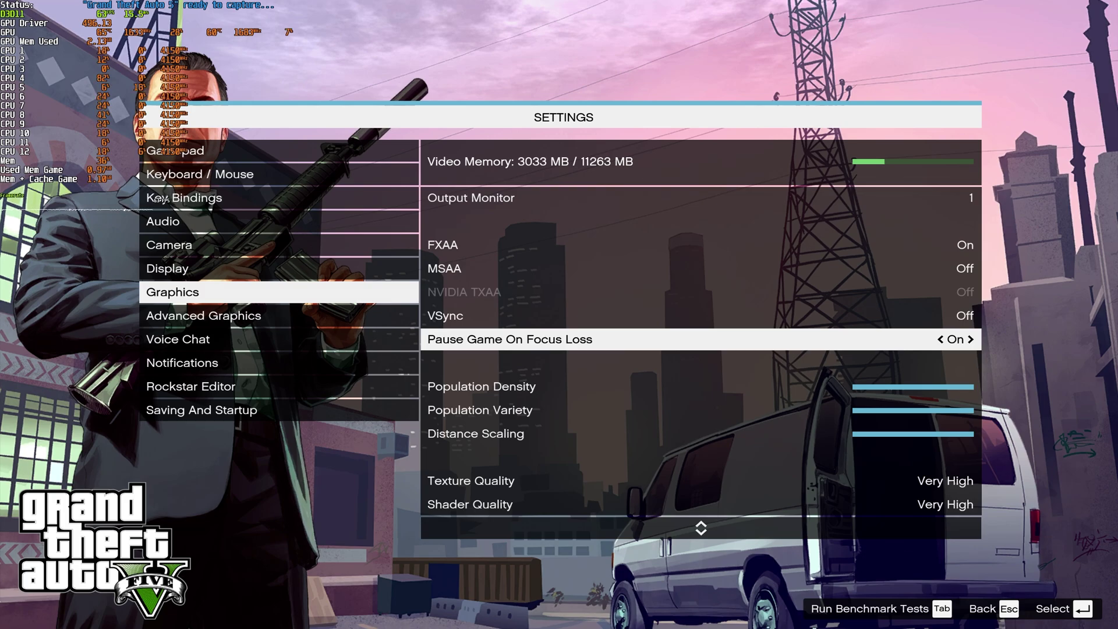
# Step: Look through the graphics quality options and return to the population sliders
pyautogui.press('Down')
pyautogui.press('Down')
pyautogui.press('Down')
pyautogui.press('Down')
pyautogui.press('Down')
pyautogui.press('Down')
pyautogui.press('Down')
pyautogui.press('Down')
pyautogui.press('Down')
pyautogui.press('Down')
pyautogui.press('Down')
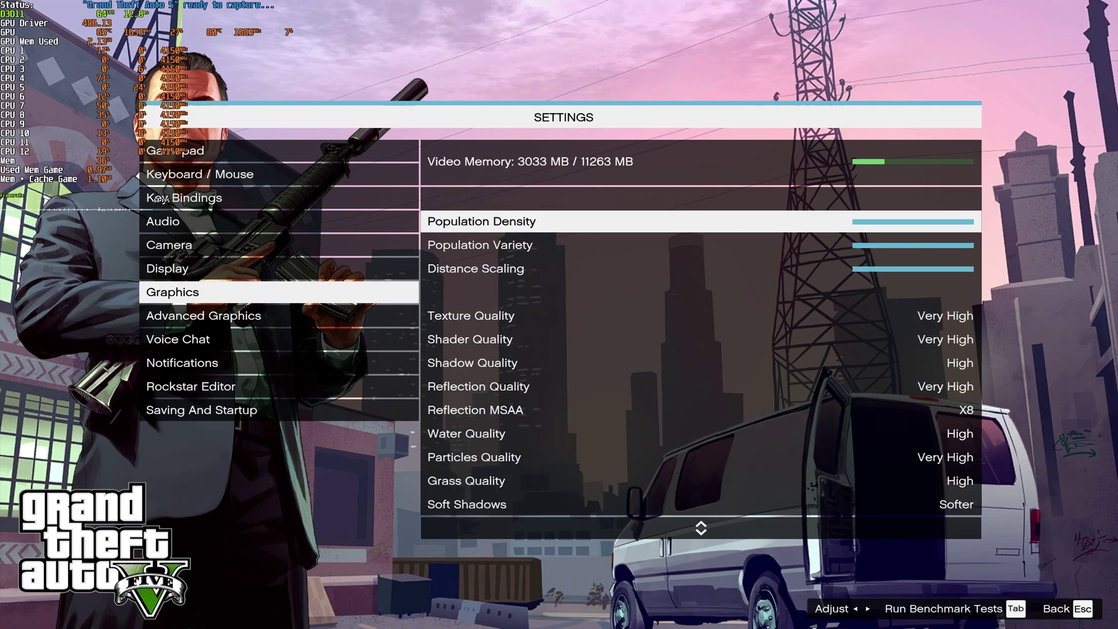
pyautogui.press('Down')
pyautogui.press('Down')
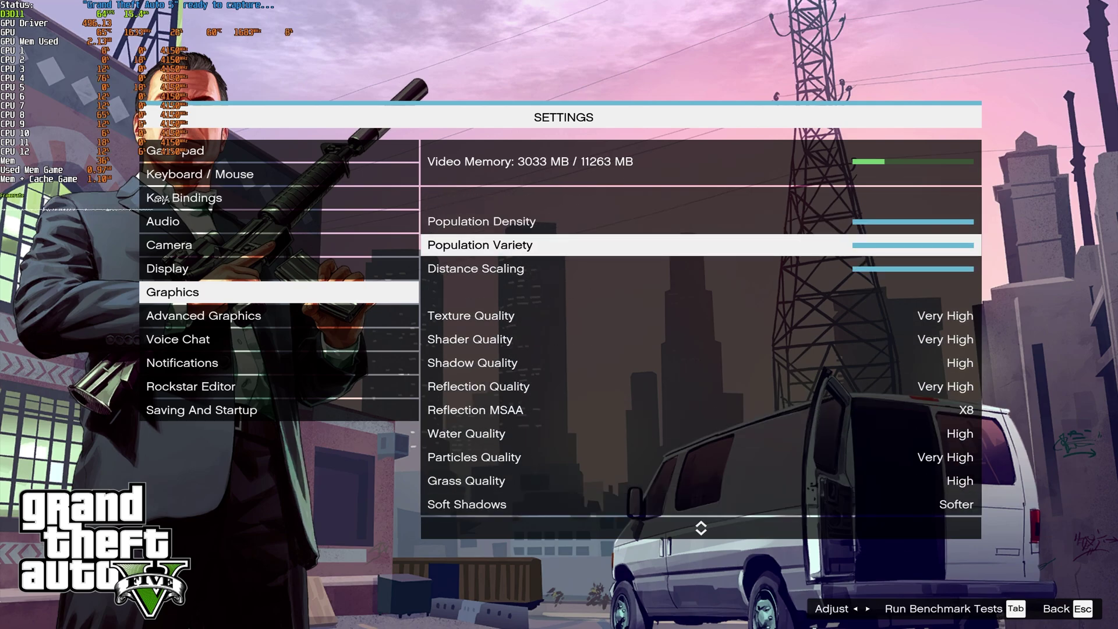
# Step: Lower Population Density to about half
pyautogui.press('Up')
pyautogui.press('Up')
pyautogui.press('Down')
pyautogui.press('Up')
pyautogui.press('Down')
pyautogui.press('Up')
pyautogui.press('Down')
pyautogui.press('Up')
pyautogui.press('Left')
pyautogui.press('Left')
pyautogui.press('Left')
pyautogui.press('Left')
pyautogui.press('Left')
pyautogui.press('Left')
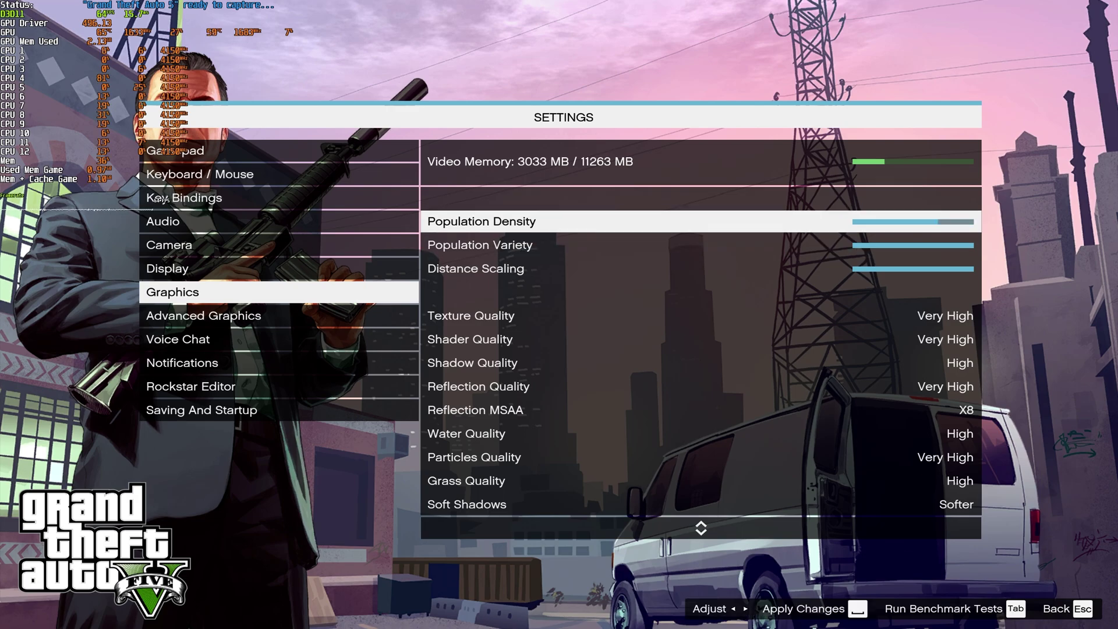
pyautogui.press('Right')
# Step: Lower Distance Scaling to about half
pyautogui.press('Down')
pyautogui.press('Down')
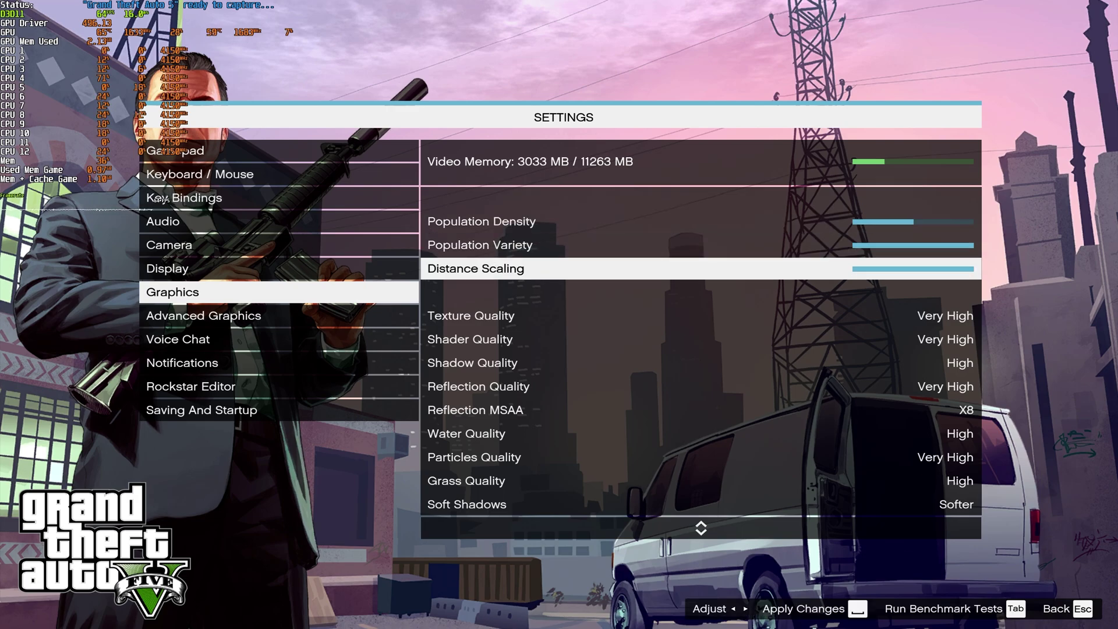
pyautogui.press('Left')
pyautogui.press('Left')
pyautogui.press('Left')
pyautogui.press('Left')
pyautogui.press('Left')
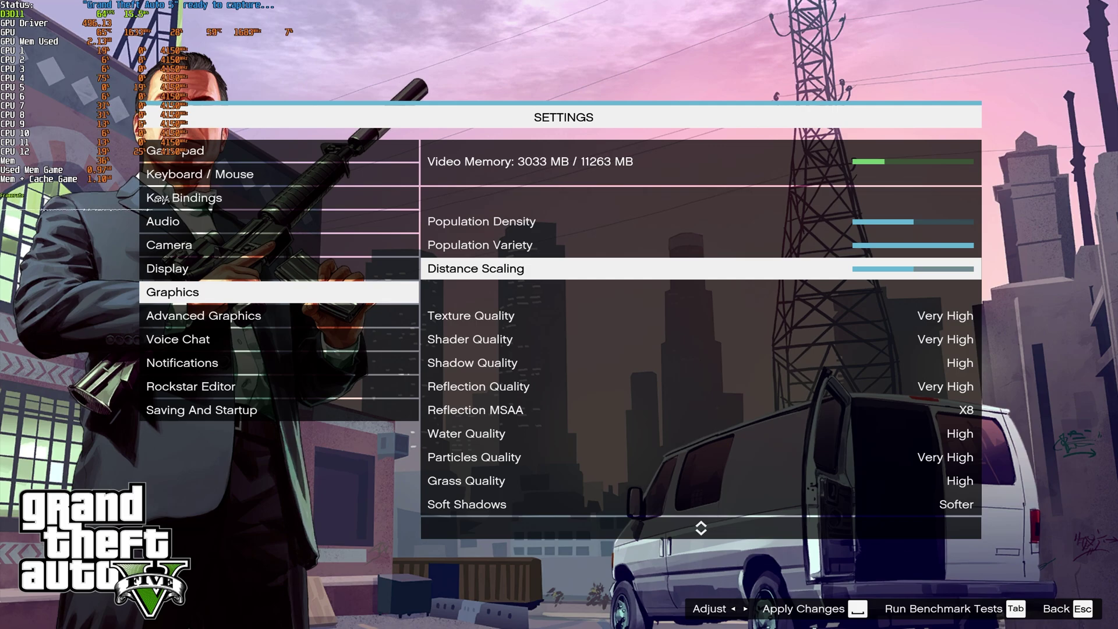
# Step: Try lower Population Variety levels, from about half to nearly empty, and return the slider to its maximum
pyautogui.press('Up')
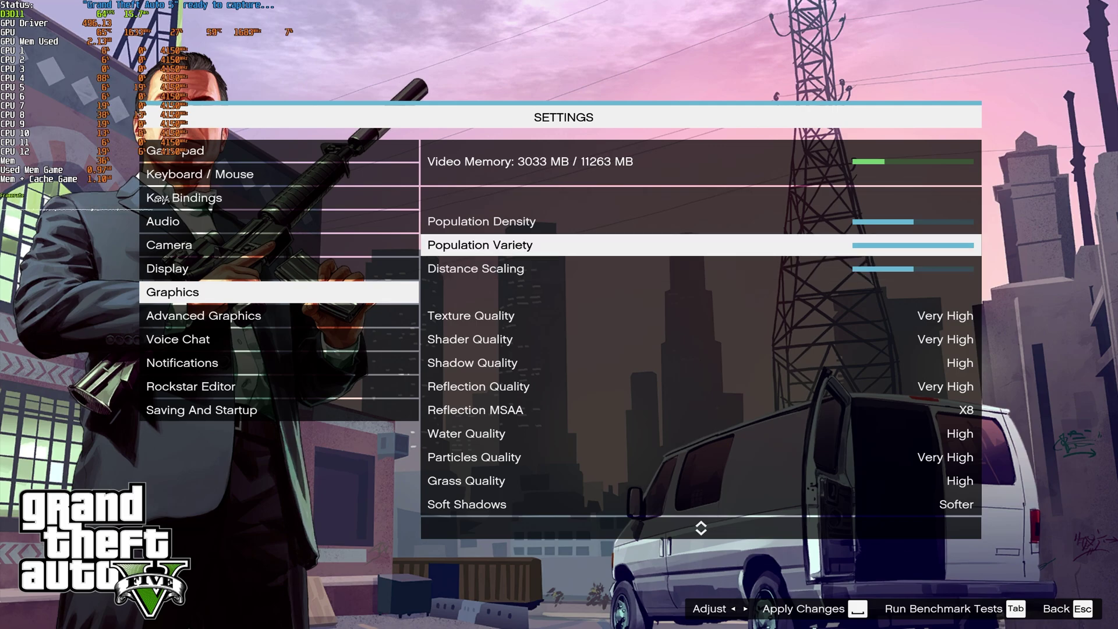
pyautogui.press('Left')
pyautogui.press('Left')
pyautogui.press('Left')
pyautogui.press('Left')
pyautogui.press('Left')
pyautogui.press('Left')
pyautogui.press('Left')
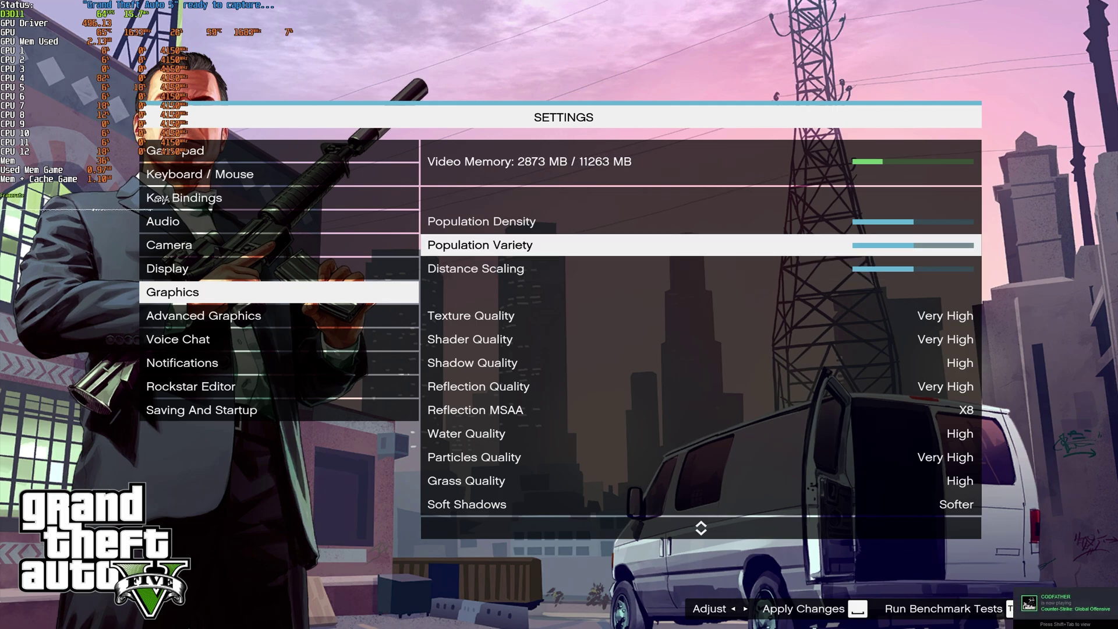
pyautogui.press('Left')
pyautogui.press('Left')
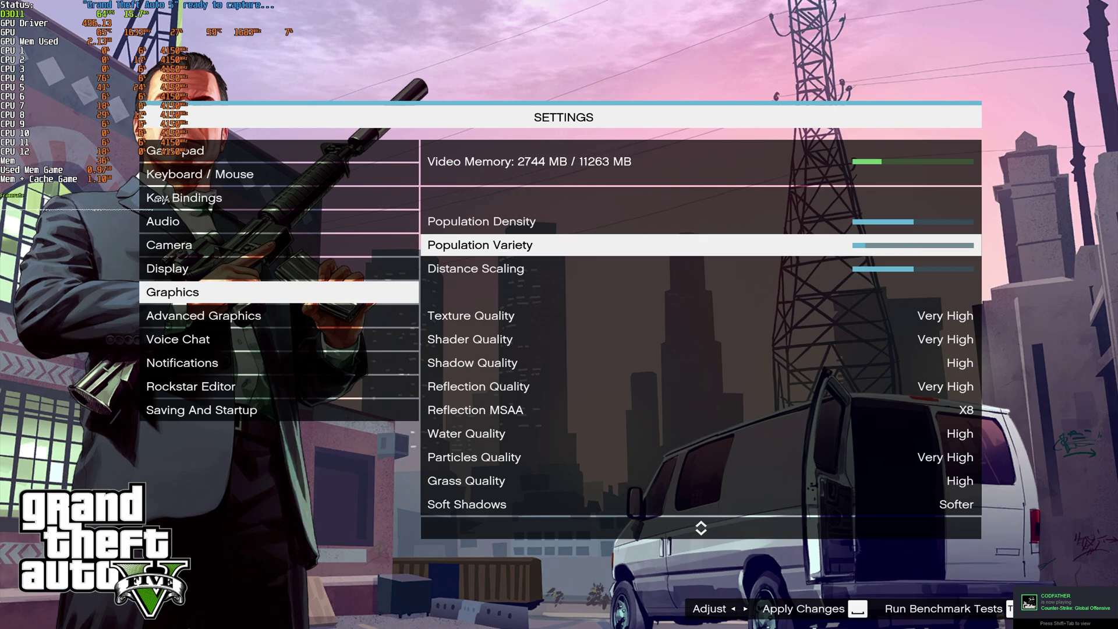
pyautogui.press('Right')
pyautogui.press('Right')
pyautogui.press('Right')
pyautogui.press('Right')
pyautogui.press('Right')
pyautogui.press('Right')
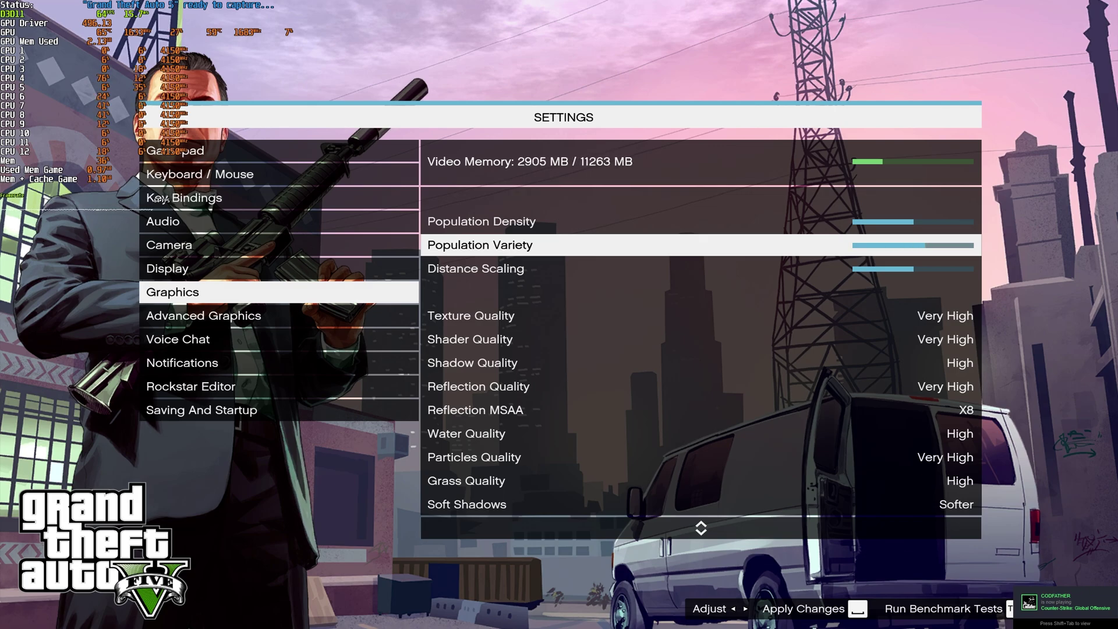
pyautogui.press('Right')
pyautogui.press('Right')
pyautogui.press('Left')
pyautogui.press('Left')
pyautogui.press('Left')
pyautogui.press('Left')
pyautogui.press('Left')
pyautogui.press('Left')
pyautogui.press('Left')
pyautogui.press('Right')
pyautogui.press('Right')
pyautogui.press('Right')
pyautogui.press('Right')
pyautogui.press('Right')
pyautogui.press('Right')
pyautogui.press('Right')
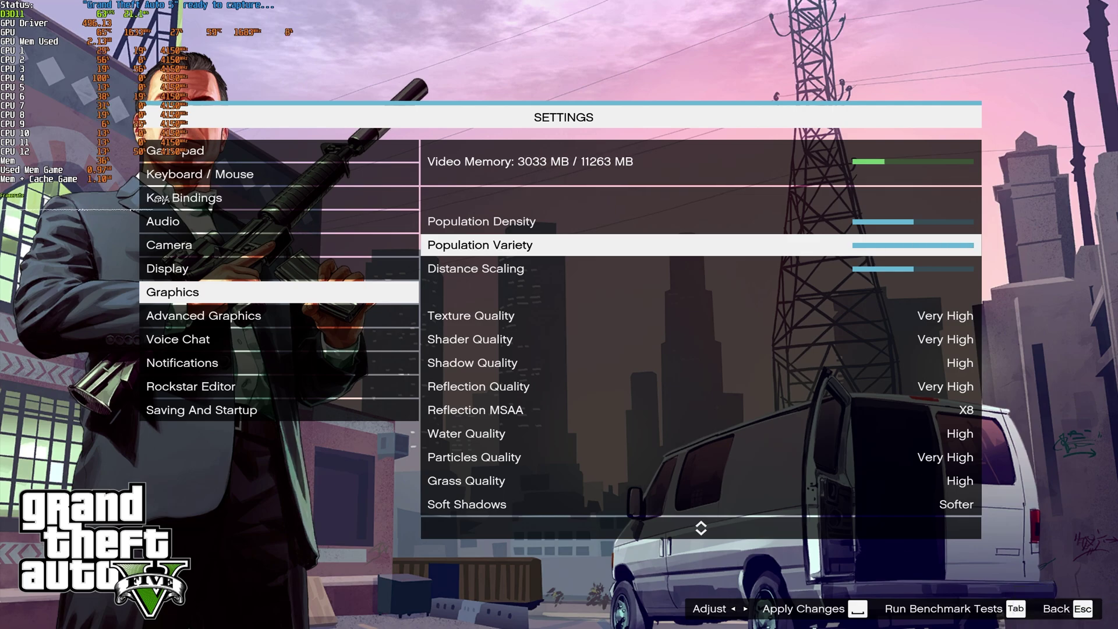
# Step: Sweep Population Variety down through its range once more and restore the slider to full
pyautogui.press('Left')
pyautogui.press('Left')
pyautogui.press('Left')
pyautogui.press('Left')
pyautogui.press('Left')
pyautogui.press('Left')
pyautogui.press('Left')
pyautogui.press('Left')
pyautogui.press('Left')
pyautogui.press('Left')
pyautogui.press('Right')
pyautogui.press('Right')
pyautogui.press('Right')
pyautogui.press('Right')
pyautogui.press('Right')
pyautogui.press('Right')
pyautogui.press('Right')
pyautogui.press('Right')
pyautogui.press('Right')
pyautogui.press('Right')
# Step: Try Population Density and Distance Scaling slightly off the midpoint and return both to about half
pyautogui.press('Up')
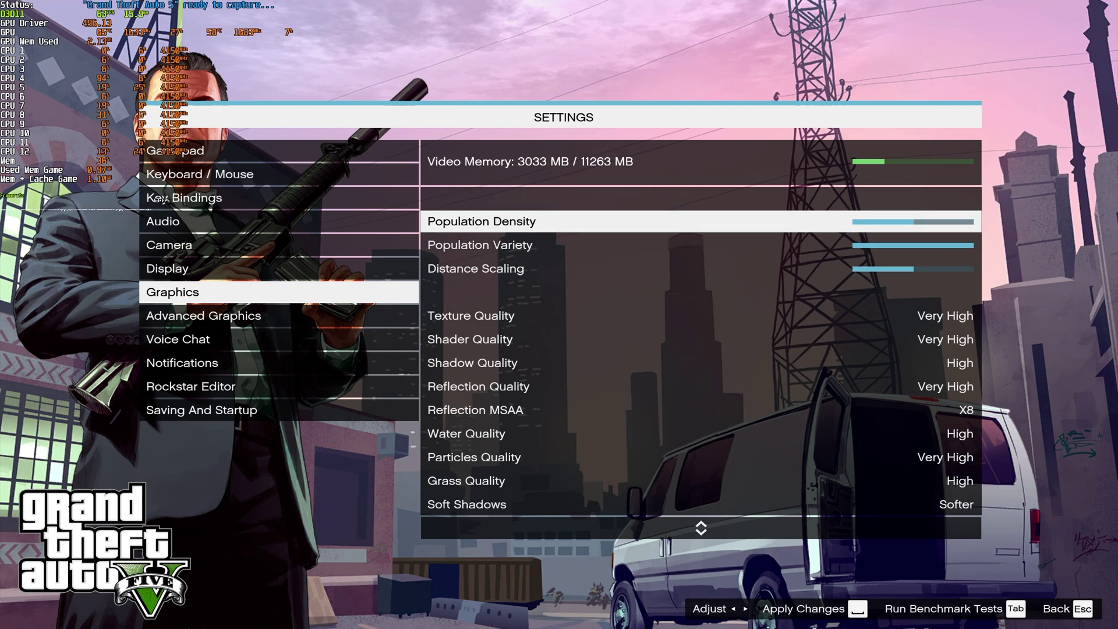
pyautogui.press('Left')
pyautogui.press('Right')
pyautogui.press('Right')
pyautogui.press('Left')
pyautogui.press('Down')
pyautogui.press('Down')
pyautogui.press('Right')
pyautogui.press('Left')
pyautogui.press('Right')
pyautogui.press('Left')
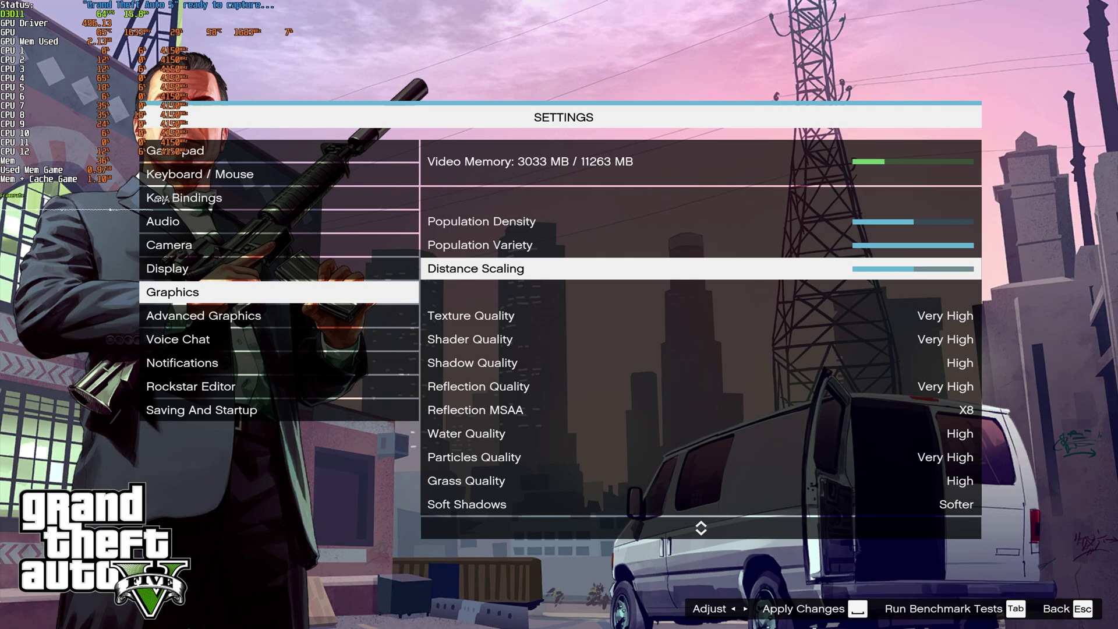
# Step: Examine the quality options from Texture Quality downward and return to Texture Quality
pyautogui.press('Down')
pyautogui.press('Down')
pyautogui.press('Down')
pyautogui.press('Down')
pyautogui.press('Down')
pyautogui.press('Down')
pyautogui.press('Down')
pyautogui.press('Down')
pyautogui.press('Down')
pyautogui.press('Down')
pyautogui.press('Down')
pyautogui.press('Down')
pyautogui.press('Down')
pyautogui.press('Down')
pyautogui.press('Up')
pyautogui.press('Up')
pyautogui.press('Up')
pyautogui.press('Up')
pyautogui.press('Up')
pyautogui.press('Up')
pyautogui.press('Up')
pyautogui.press('Up')
pyautogui.press('Up')
pyautogui.press('Up')
pyautogui.press('Up')
pyautogui.press('Up')
pyautogui.press('Up')
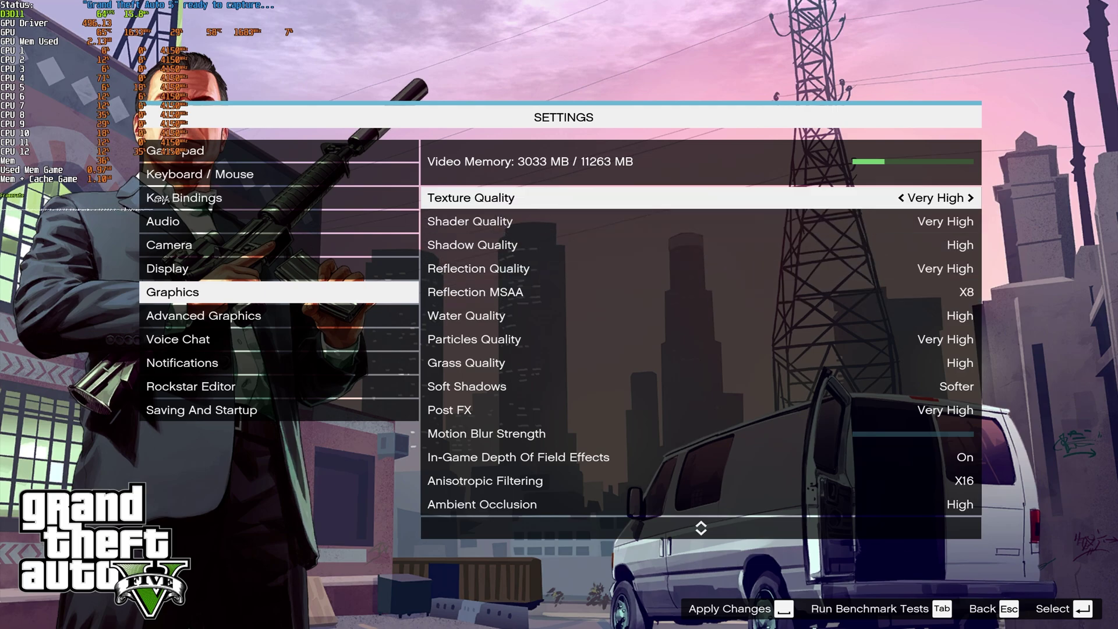
pyautogui.press('Up')
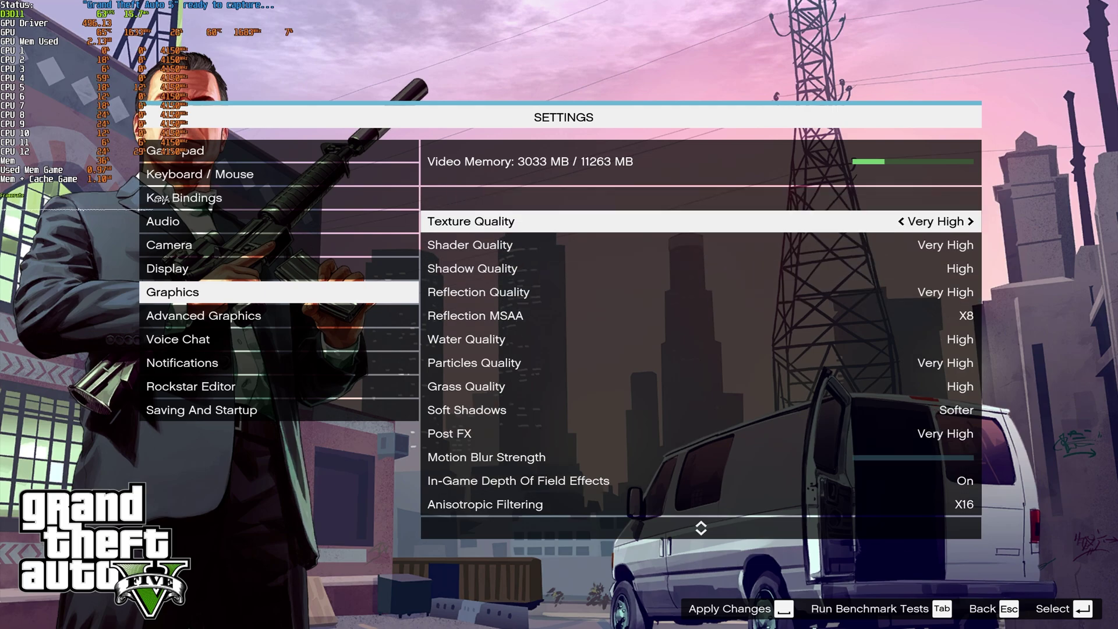
# Step: Set Post FX to Normal
pyautogui.press('Down')
pyautogui.press('Down')
pyautogui.press('Down')
pyautogui.press('Down')
pyautogui.press('Down')
pyautogui.press('Down')
pyautogui.press('Down')
pyautogui.press('Down')
pyautogui.press('Down')
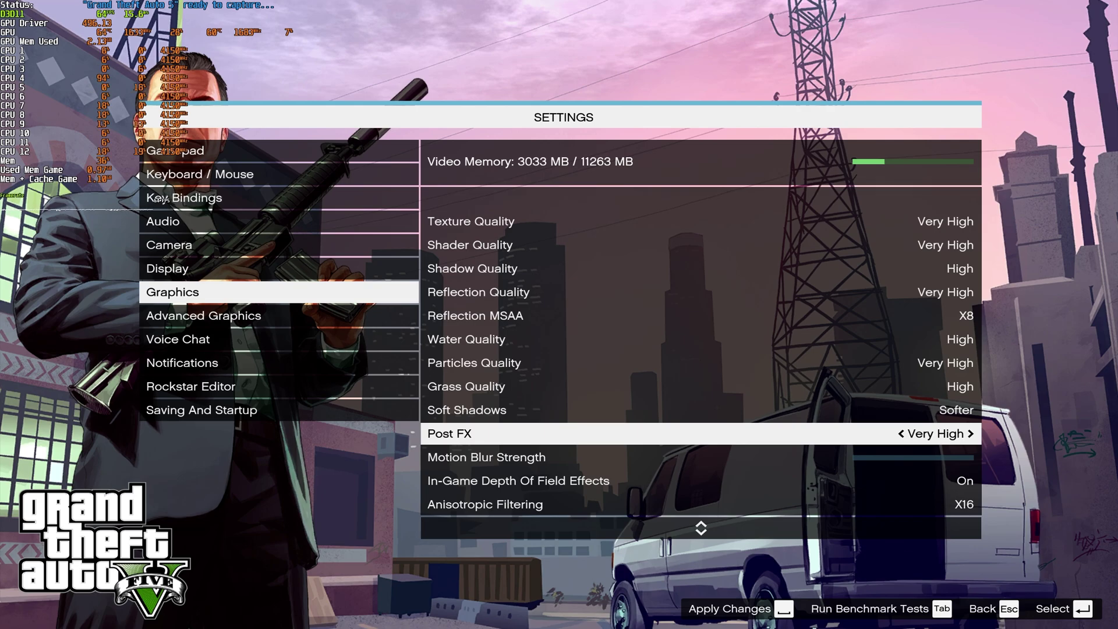
pyautogui.press('Right')
pyautogui.press('Left')
pyautogui.press('Left')
pyautogui.press('Left')
pyautogui.press('Left')
pyautogui.press('Right')
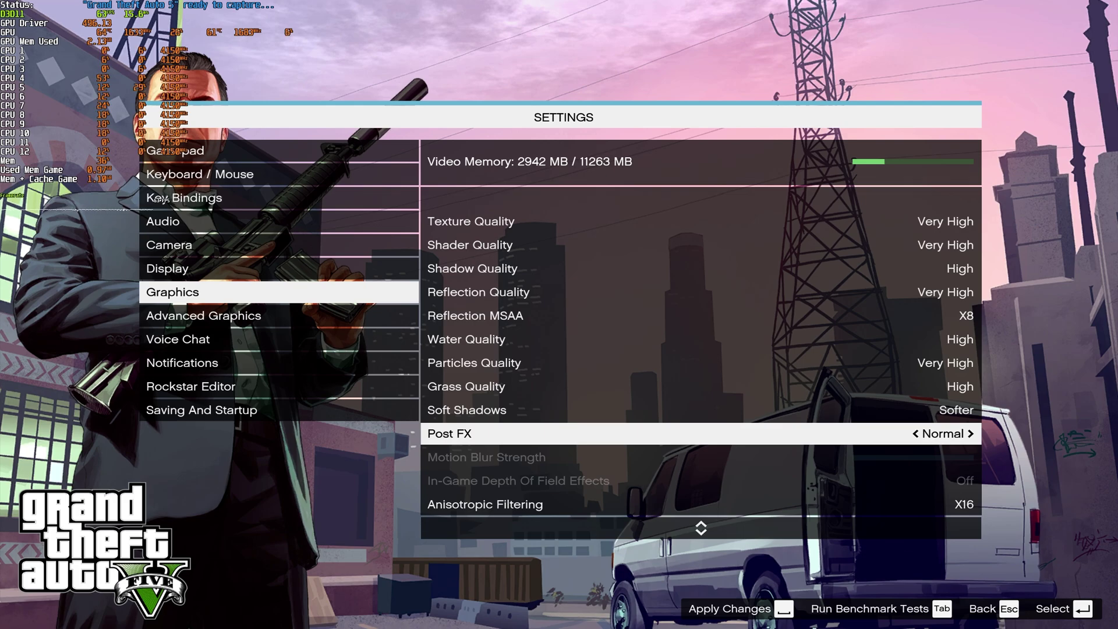
# Step: Set Grass Quality to Normal
pyautogui.press('Up')
pyautogui.press('Up')
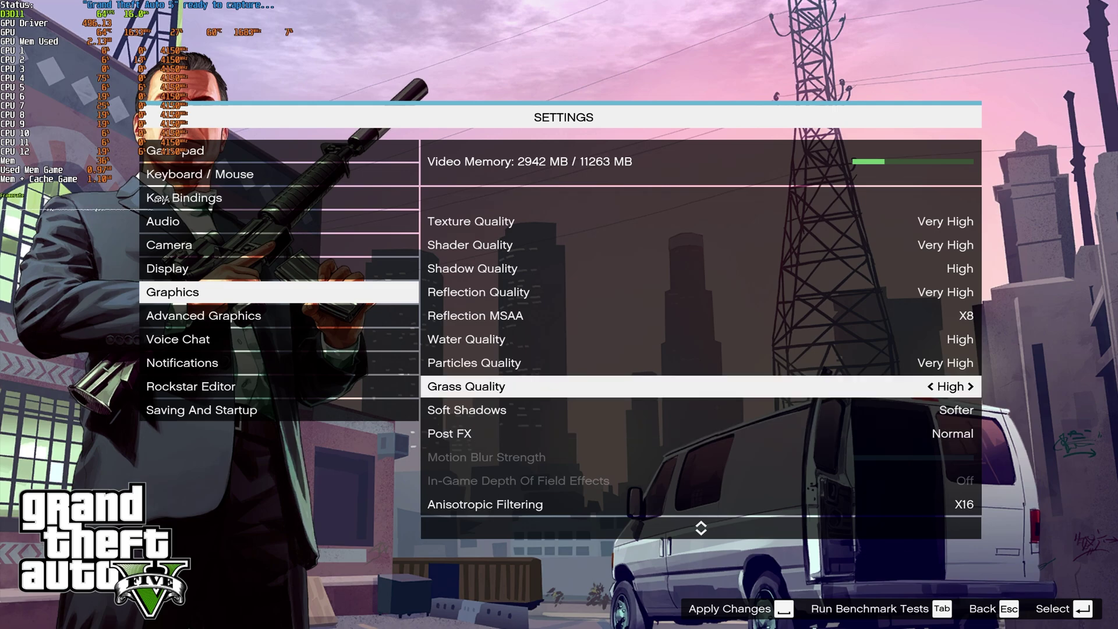
pyautogui.press('Left')
pyautogui.press('Left')
pyautogui.press('Right')
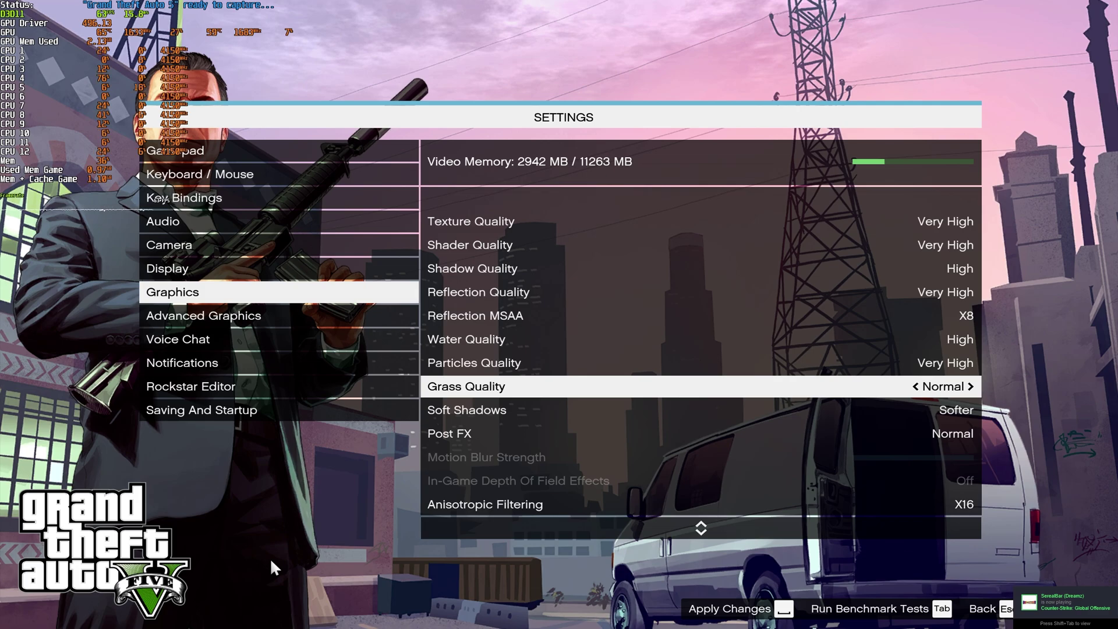
# Step: Try lower Shader Quality and Shadow Quality levels and return Shadow Quality to High
pyautogui.press('Up')
pyautogui.press('Up')
pyautogui.press('Up')
pyautogui.press('Up')
pyautogui.press('Up')
pyautogui.press('Up')
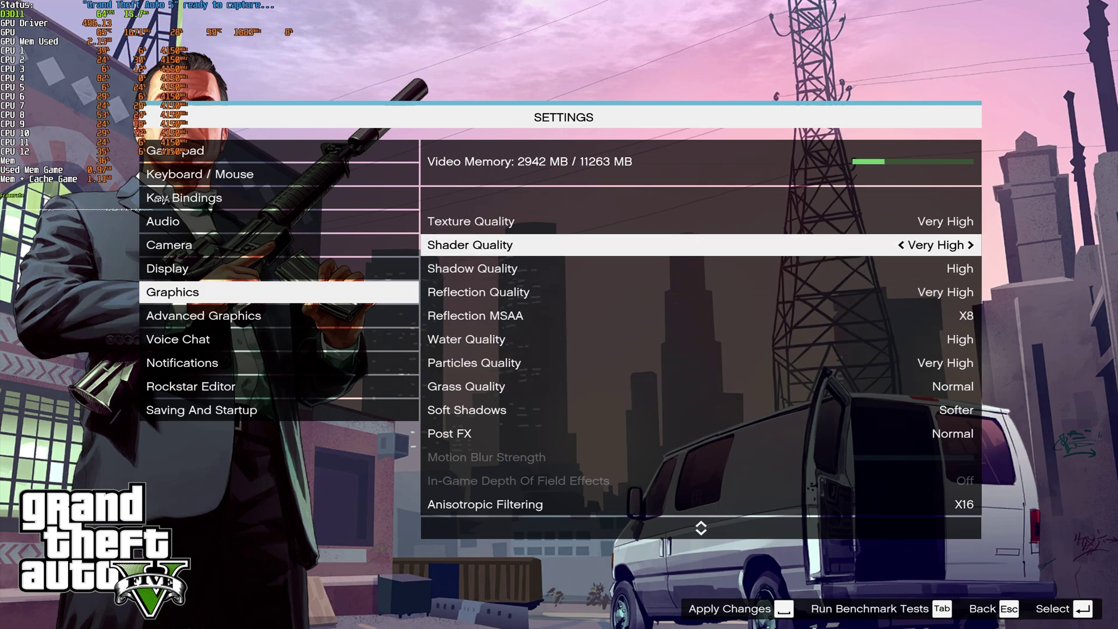
pyautogui.press('Down')
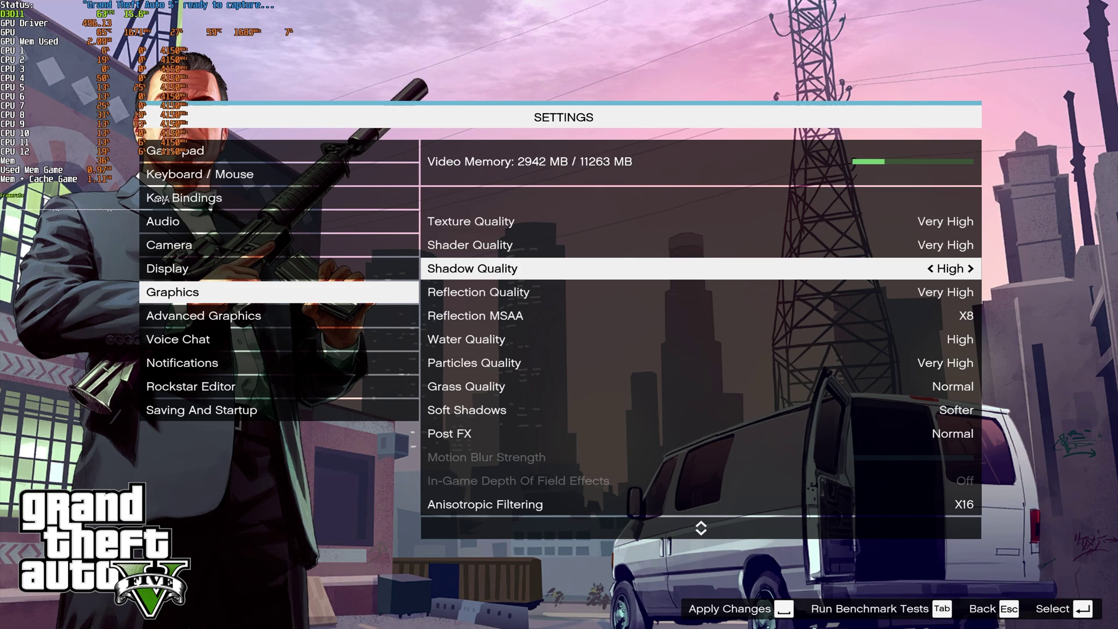
pyautogui.press('Up')
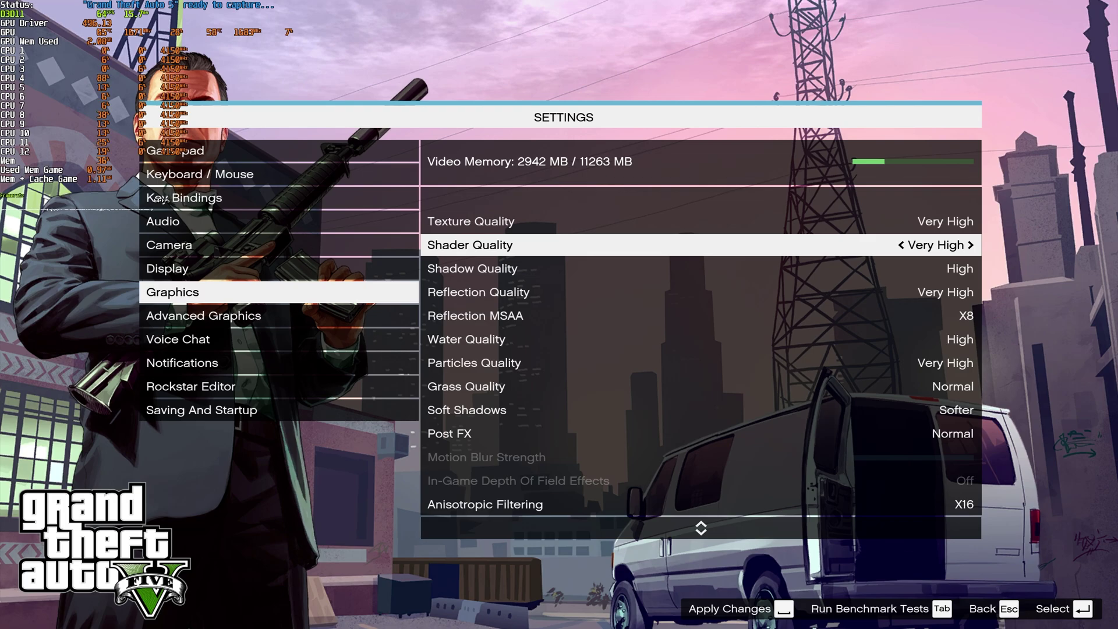
pyautogui.press('Left')
pyautogui.press('Right')
pyautogui.press('Left')
pyautogui.press('Down')
pyautogui.press('Left')
pyautogui.press('Right')
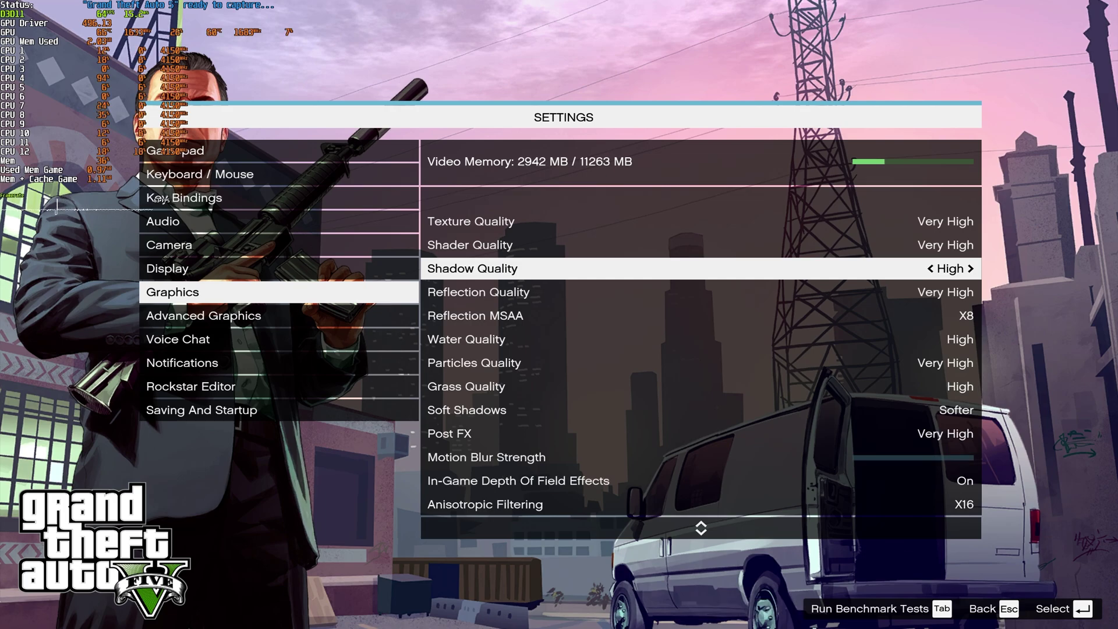
# Step: Lower Shader Quality to Normal
pyautogui.press('Up')
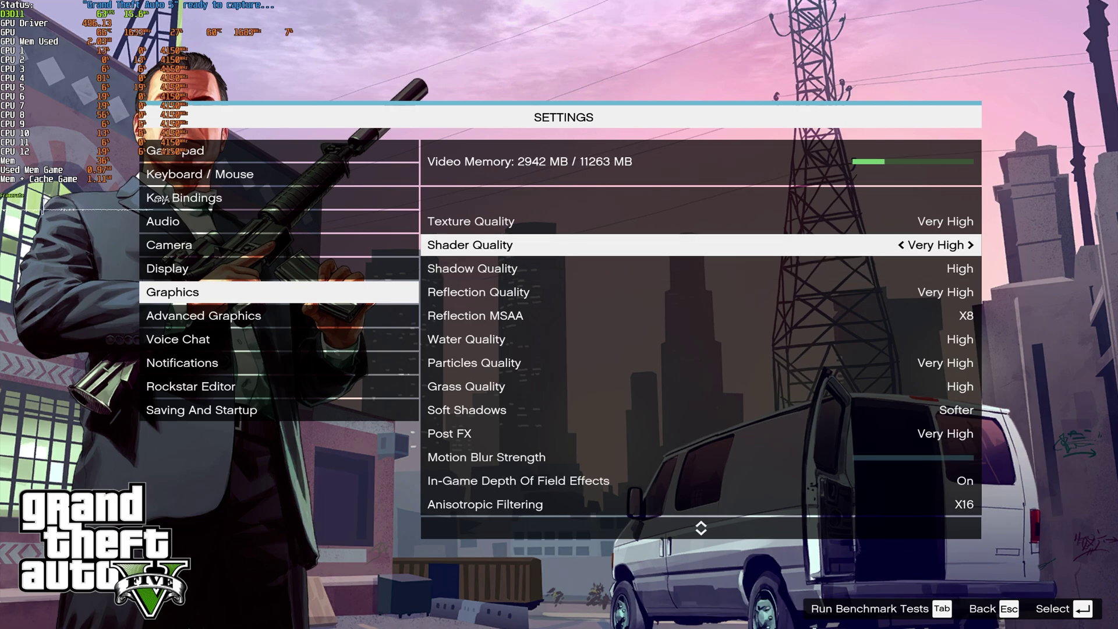
pyautogui.press('Left')
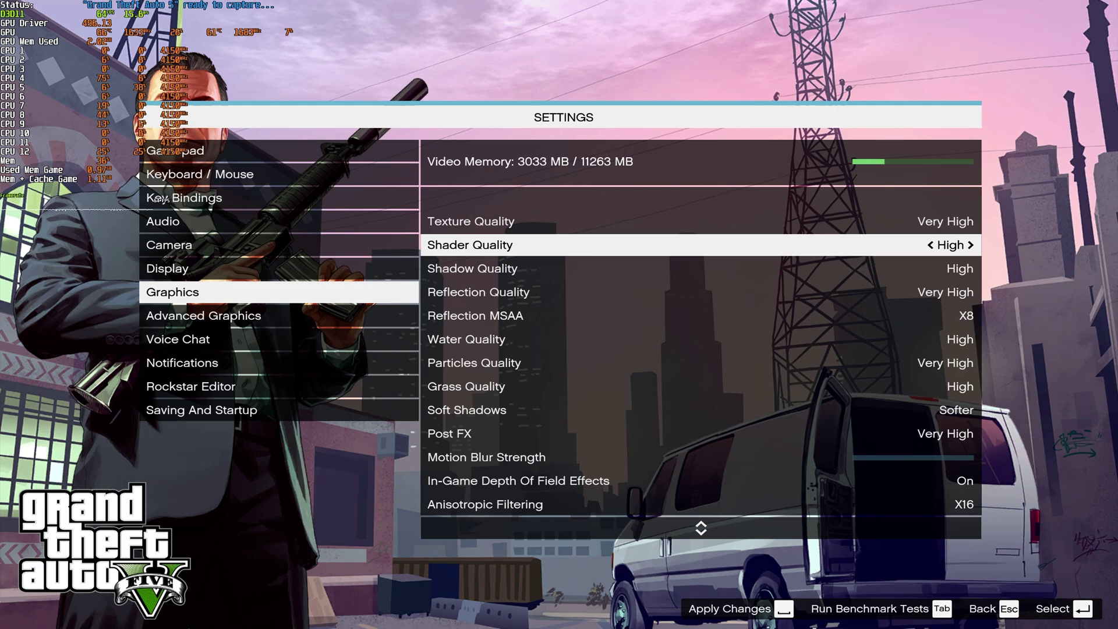
pyautogui.press('Left')
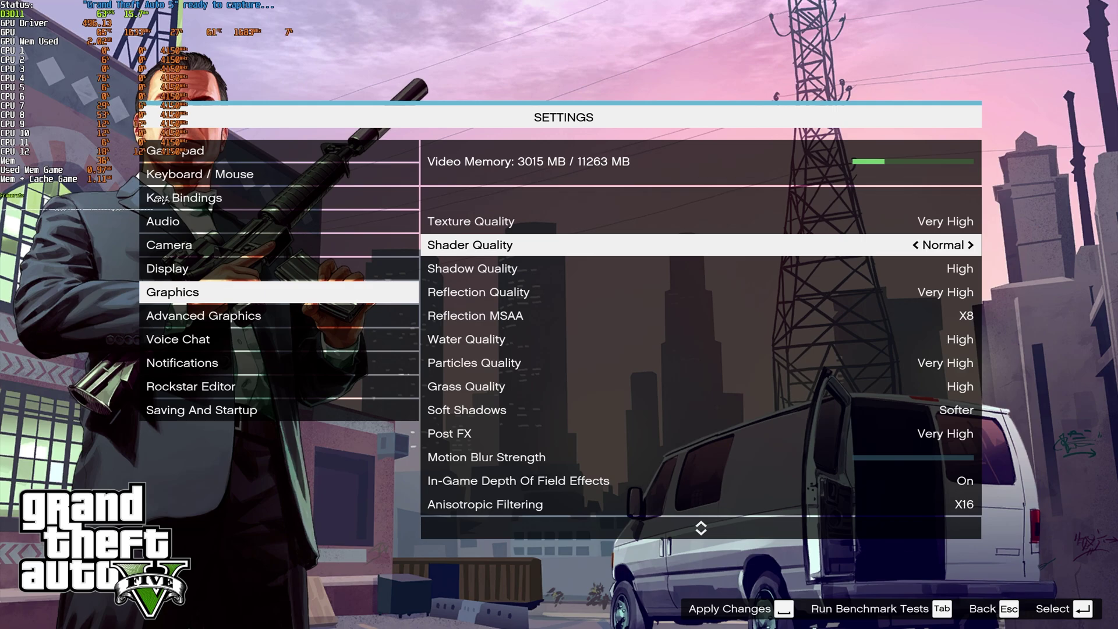
pyautogui.press('Right')
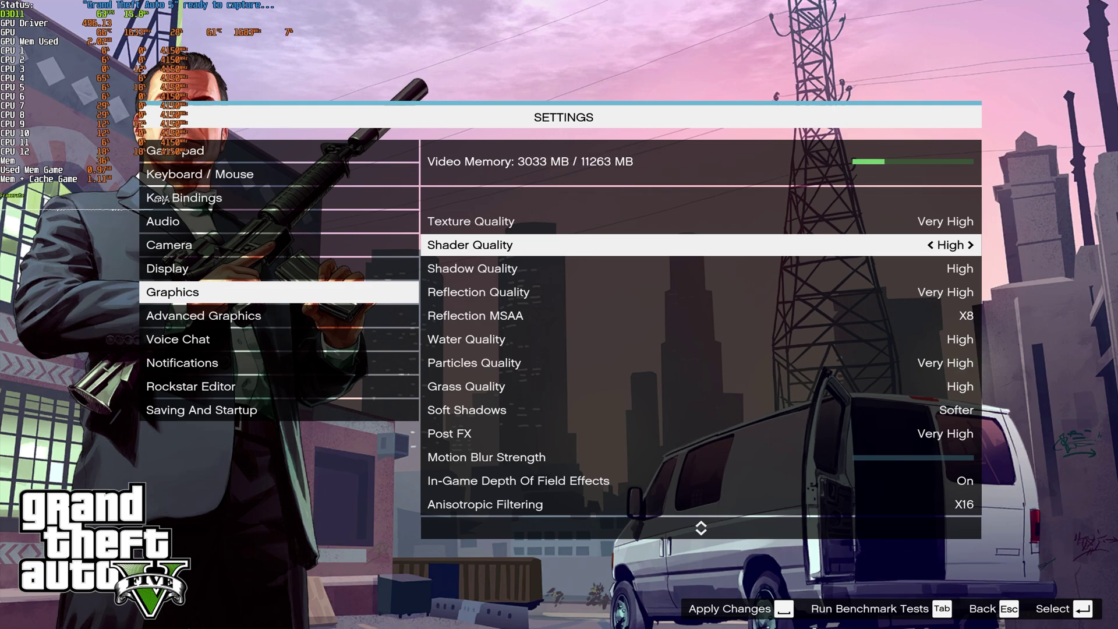
pyautogui.press('Left')
# Step: Compare the Shadow Quality levels and leave the setting at Normal
pyautogui.press('Down')
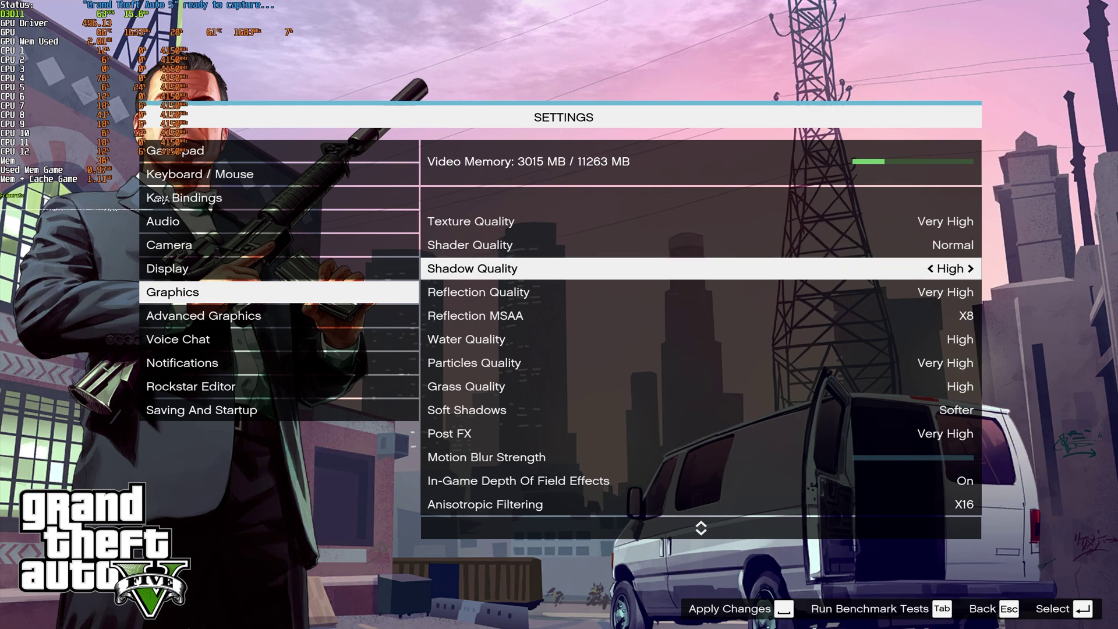
pyautogui.press('Left')
pyautogui.press('Right')
pyautogui.press('Right')
pyautogui.press('Left')
pyautogui.press('Left')
pyautogui.press('Left')
pyautogui.press('Left')
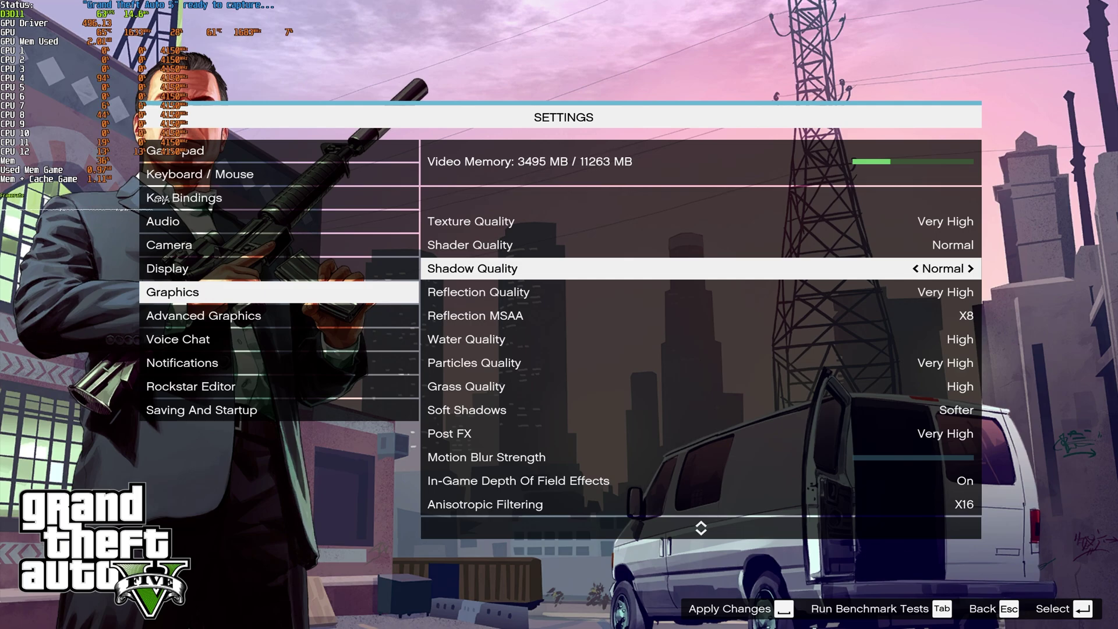
pyautogui.press('Left')
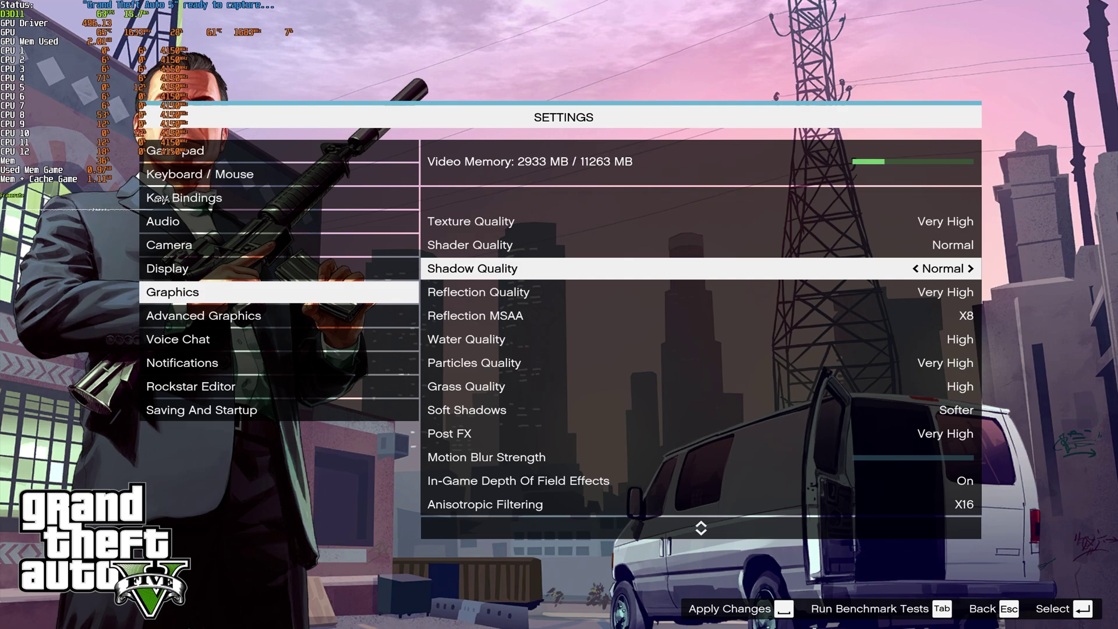
pyautogui.press('Right')
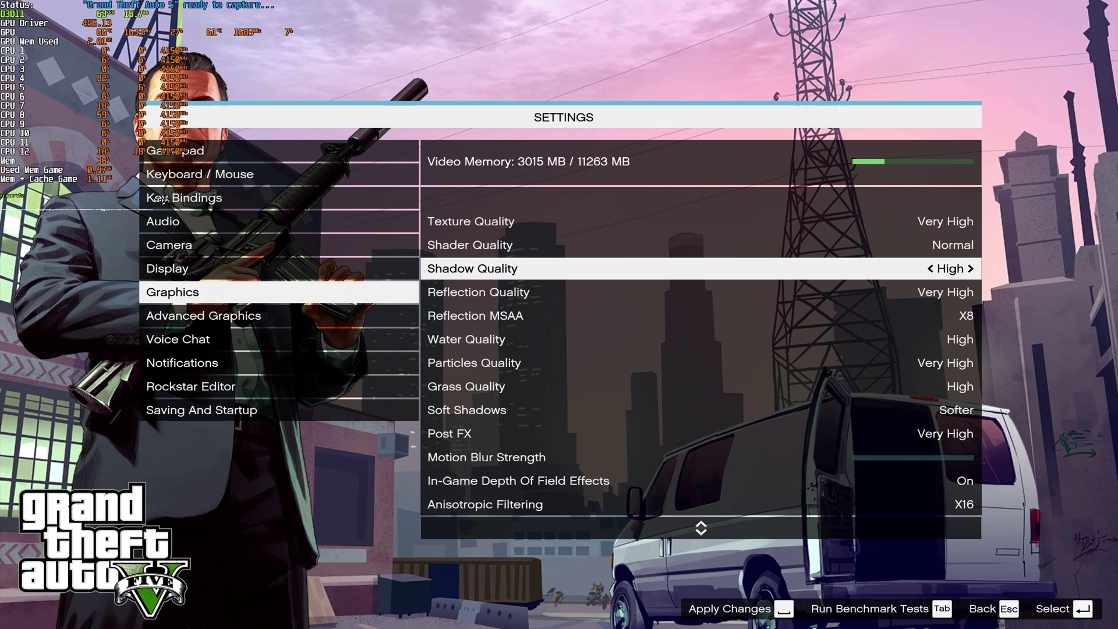
pyautogui.press('Left')
# Step: Cycle through the Reflection Quality levels and set it to Normal
pyautogui.press('Down')
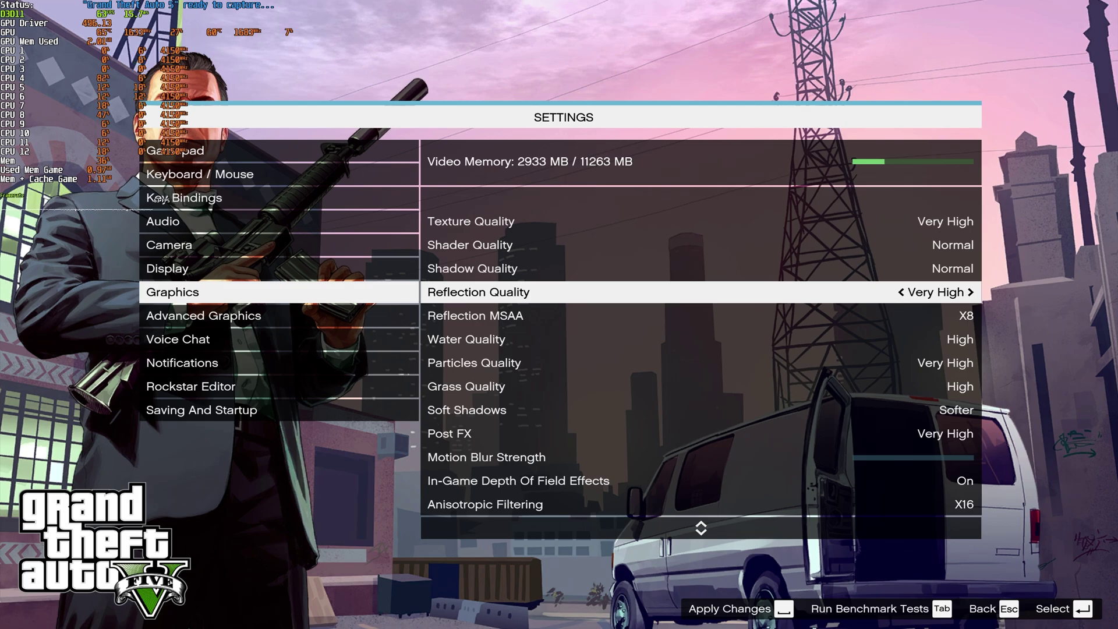
pyautogui.press('Left')
pyautogui.press('Left')
pyautogui.press('Right')
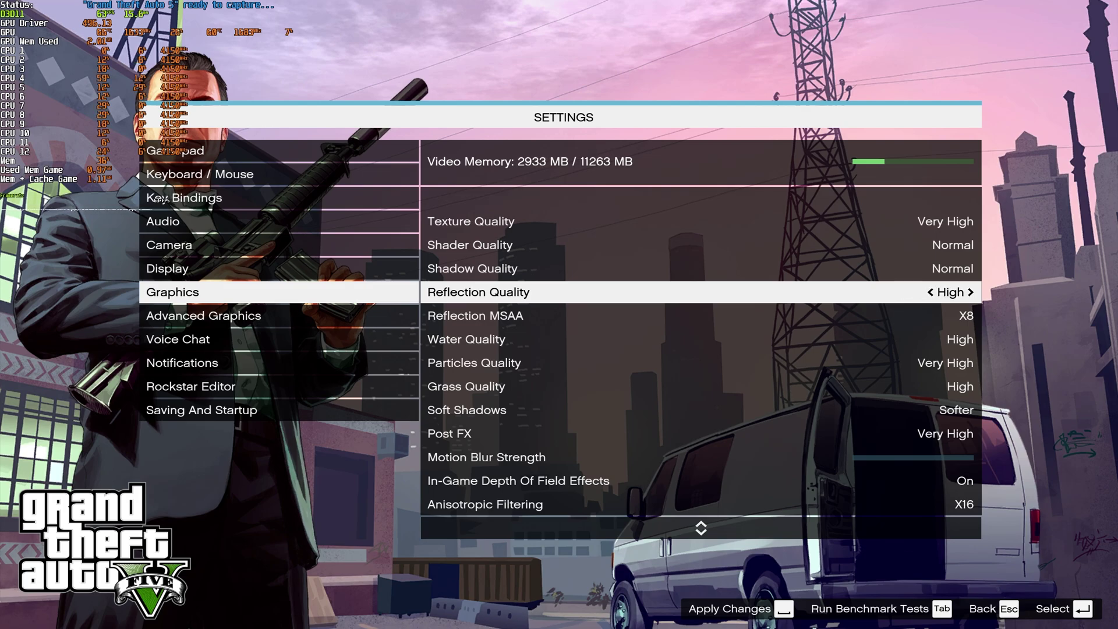
pyautogui.press('Right')
pyautogui.press('Right')
pyautogui.press('Left')
pyautogui.press('Left')
pyautogui.press('Left')
pyautogui.press('Left')
pyautogui.press('Left')
pyautogui.press('Left')
pyautogui.press('Left')
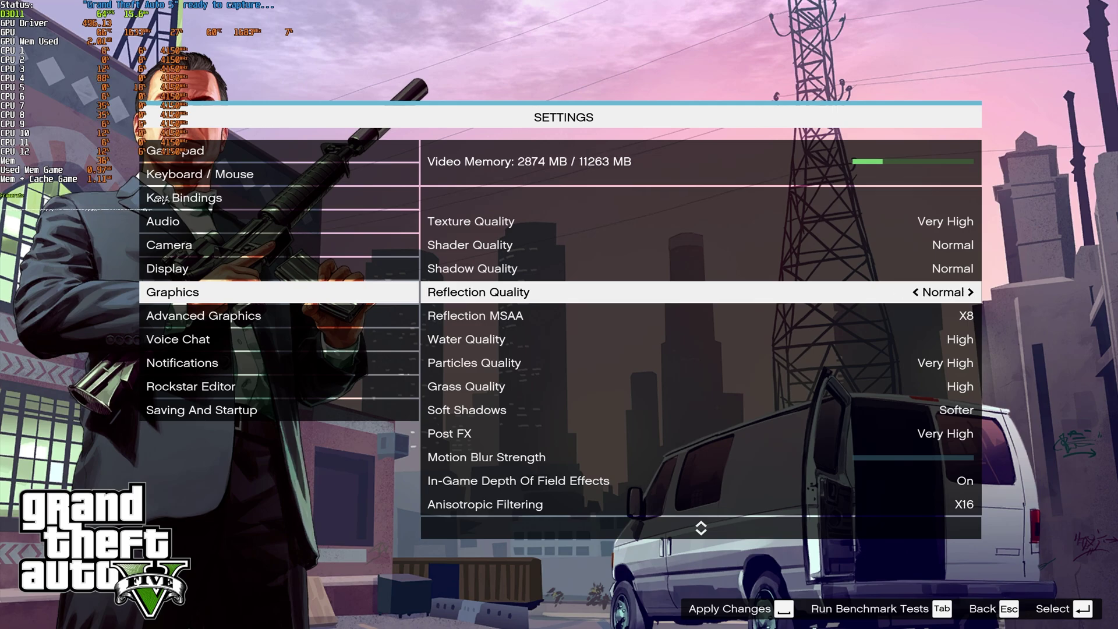
# Step: Turn Reflection MSAA off
pyautogui.press('Down')
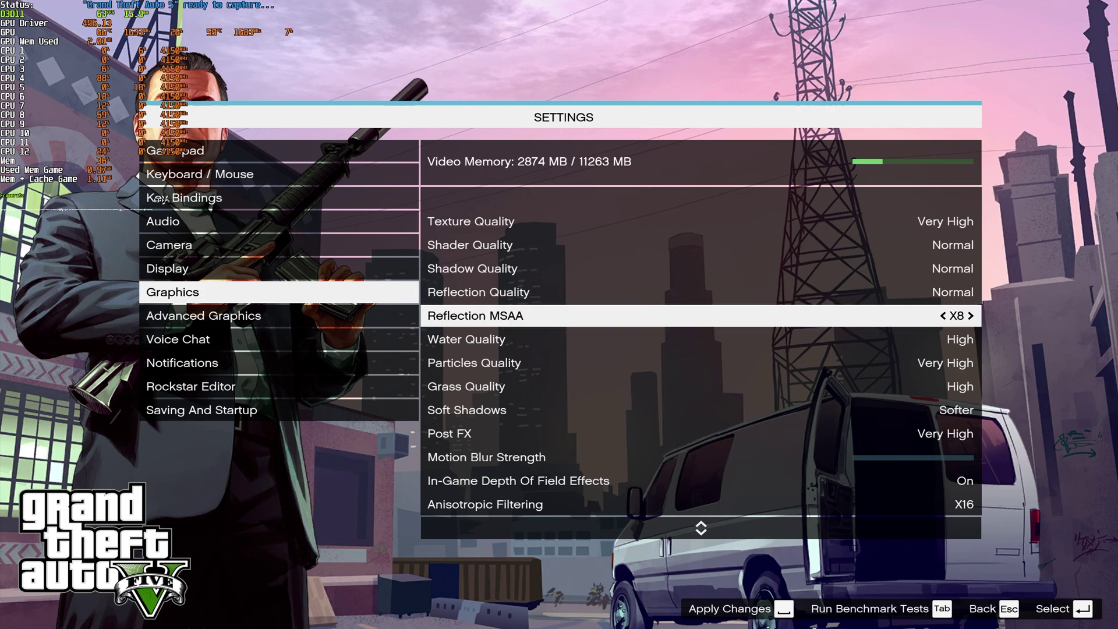
pyautogui.press('Left')
pyautogui.press('Left')
pyautogui.press('Left')
pyautogui.press('Right')
pyautogui.press('Left')
# Step: Compare the Water Quality levels repeatedly and set Water Quality to Normal
pyautogui.press('Down')
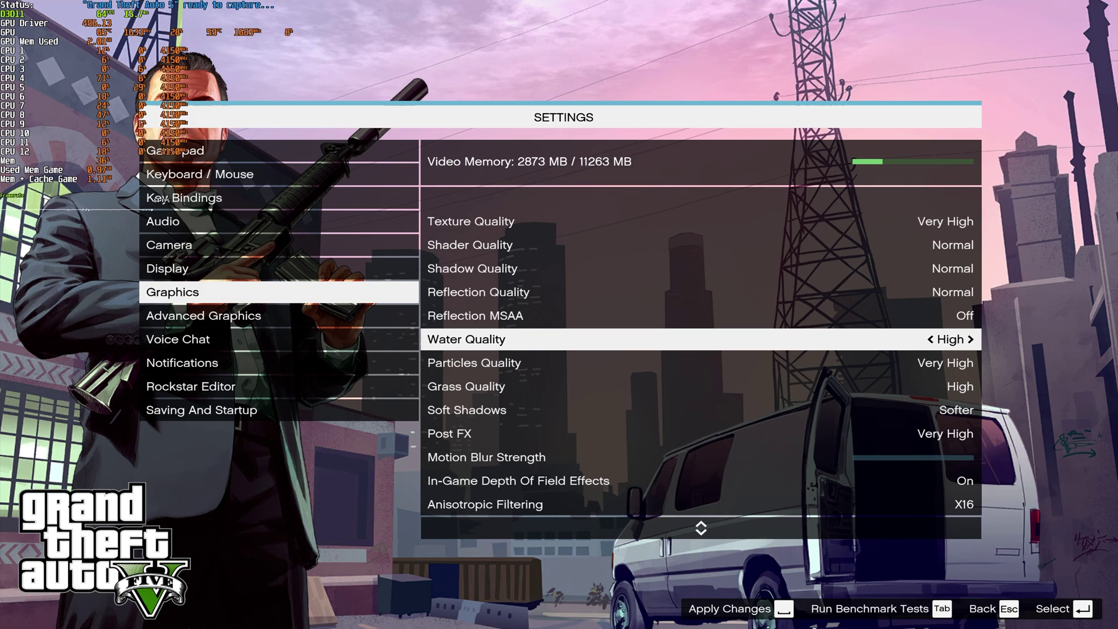
pyautogui.press('Right')
pyautogui.press('Left')
pyautogui.press('Left')
pyautogui.press('Right')
pyautogui.press('Right')
pyautogui.press('Left')
pyautogui.press('Left')
pyautogui.press('Right')
pyautogui.press('Right')
pyautogui.press('Left')
pyautogui.press('Left')
pyautogui.press('Right')
pyautogui.press('Right')
pyautogui.press('Left')
pyautogui.press('Left')
pyautogui.press('Right')
pyautogui.press('Left')
# Step: Set Particles Quality to High
pyautogui.press('Down')
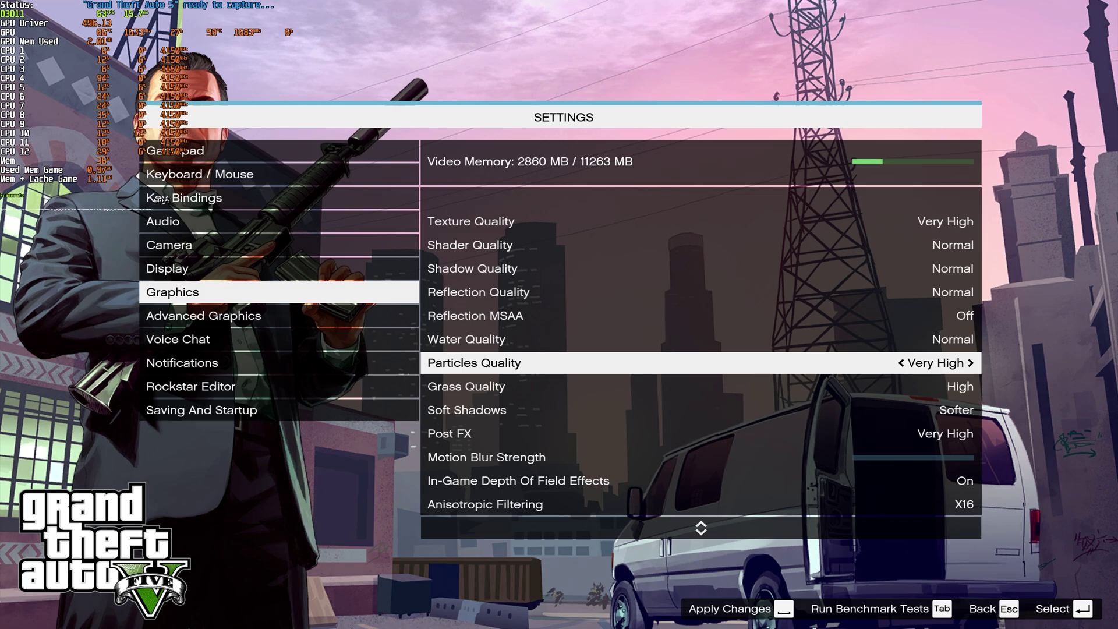
pyautogui.press('Left')
pyautogui.press('Left')
pyautogui.press('Right')
pyautogui.press('Right')
pyautogui.press('Left')
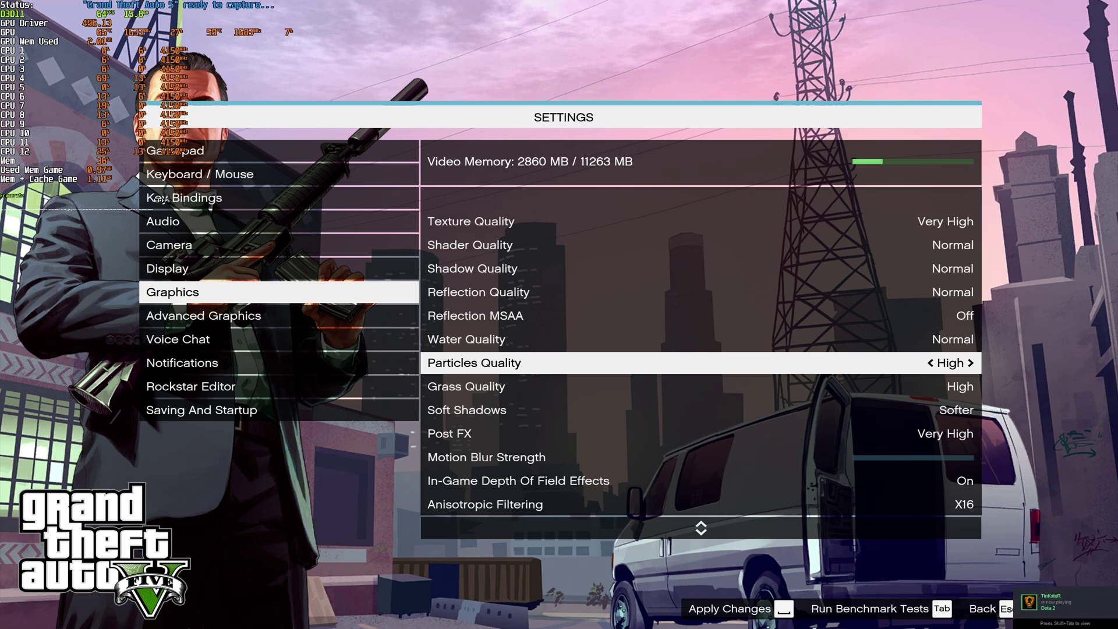
# Step: Try other Tessellation levels and return the setting to High
pyautogui.press('Down')
pyautogui.press('Down')
pyautogui.press('Down')
pyautogui.press('Down')
pyautogui.press('Down')
pyautogui.press('Down')
pyautogui.press('Down')
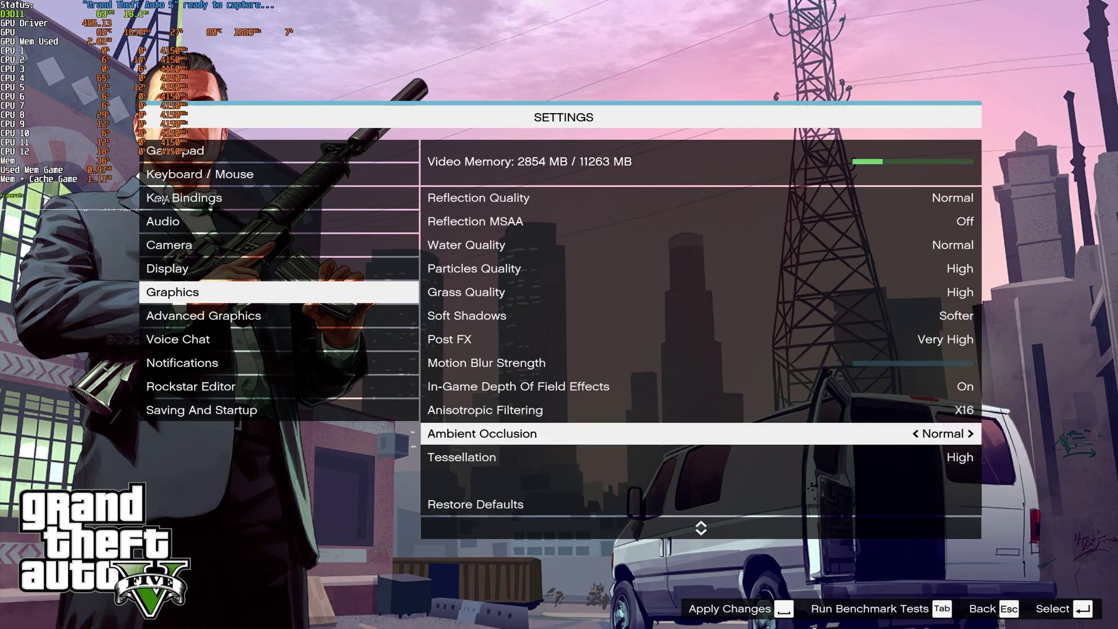
pyautogui.press('Down')
pyautogui.press('Up')
pyautogui.press('Down')
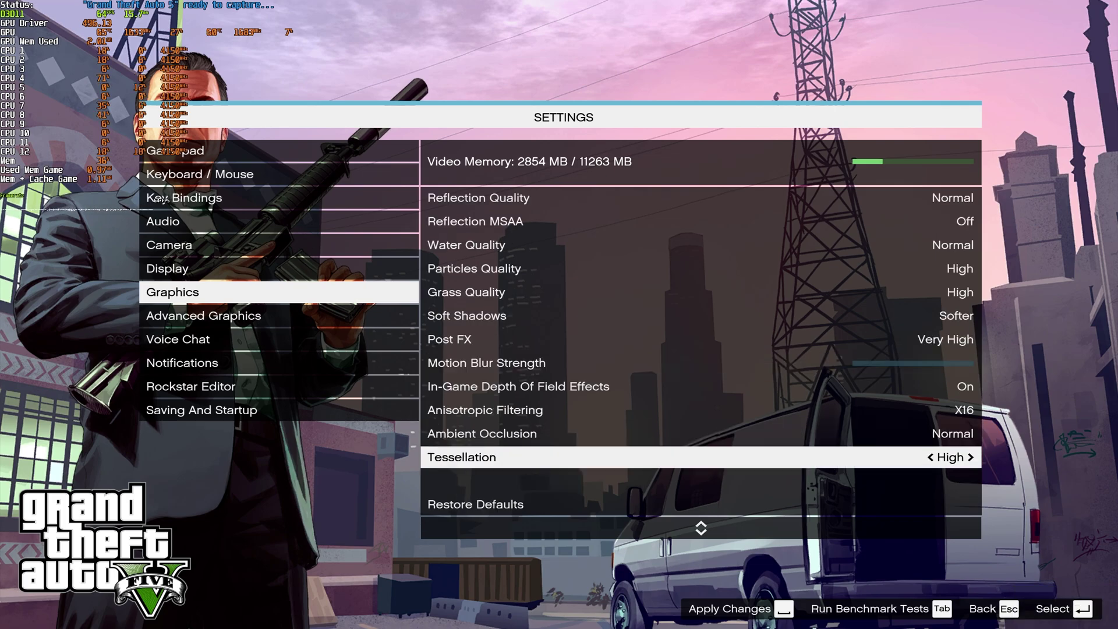
pyautogui.press('Left')
pyautogui.press('Right')
pyautogui.press('Right')
pyautogui.press('Left')
pyautogui.press('Left')
pyautogui.press('Right')
pyautogui.press('Left')
pyautogui.press('Left')
pyautogui.press('Right')
pyautogui.press('Right')
pyautogui.press('Left')
pyautogui.press('Right')
# Step: Review the quality settings from Tessellation back up to Texture Quality and down through Reflection Quality
pyautogui.press('Up')
pyautogui.press('Up')
pyautogui.press('Up')
pyautogui.press('Up')
pyautogui.press('Up')
pyautogui.press('Up')
pyautogui.press('Up')
pyautogui.press('Up')
pyautogui.press('Up')
pyautogui.press('Up')
pyautogui.press('Up')
pyautogui.press('Up')
pyautogui.press('Up')
pyautogui.press('Up')
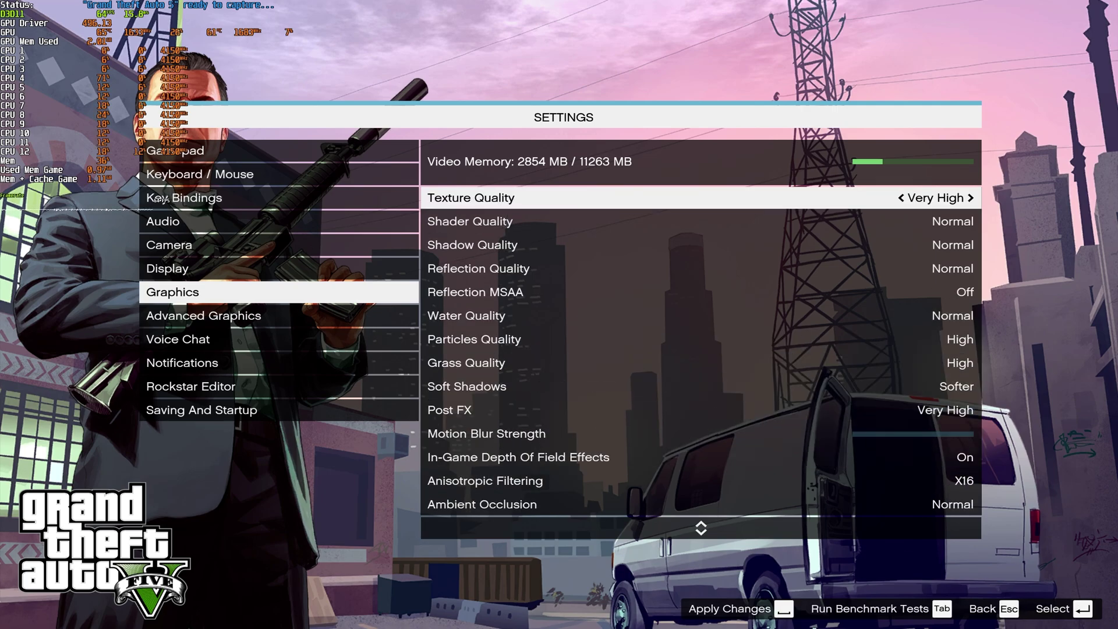
pyautogui.press('Up')
pyautogui.press('Down')
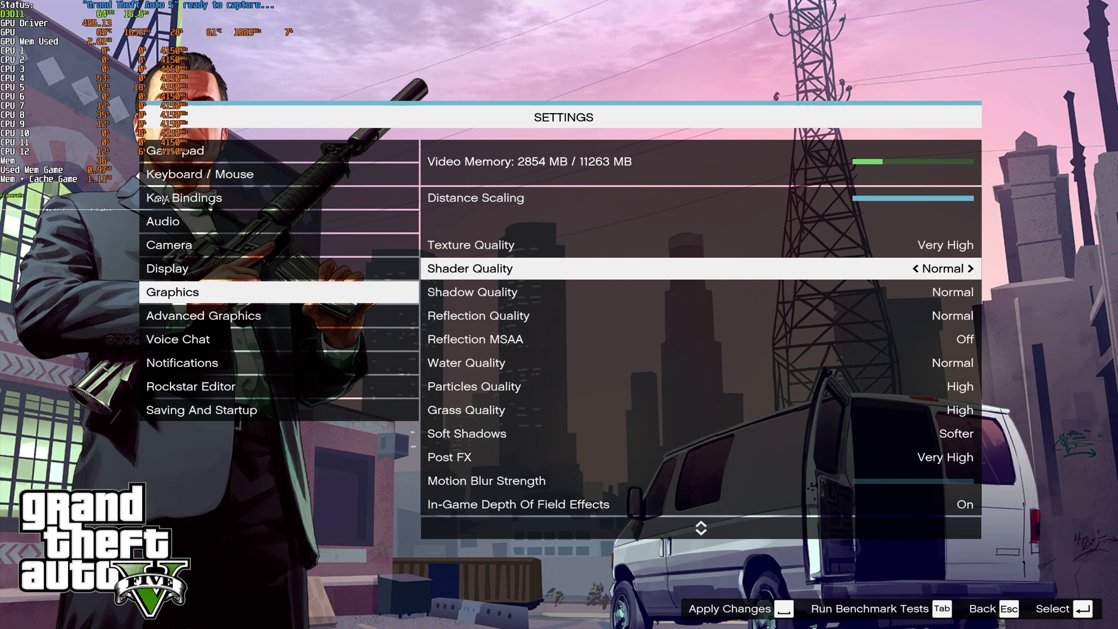
pyautogui.press('Down')
pyautogui.press('Down')
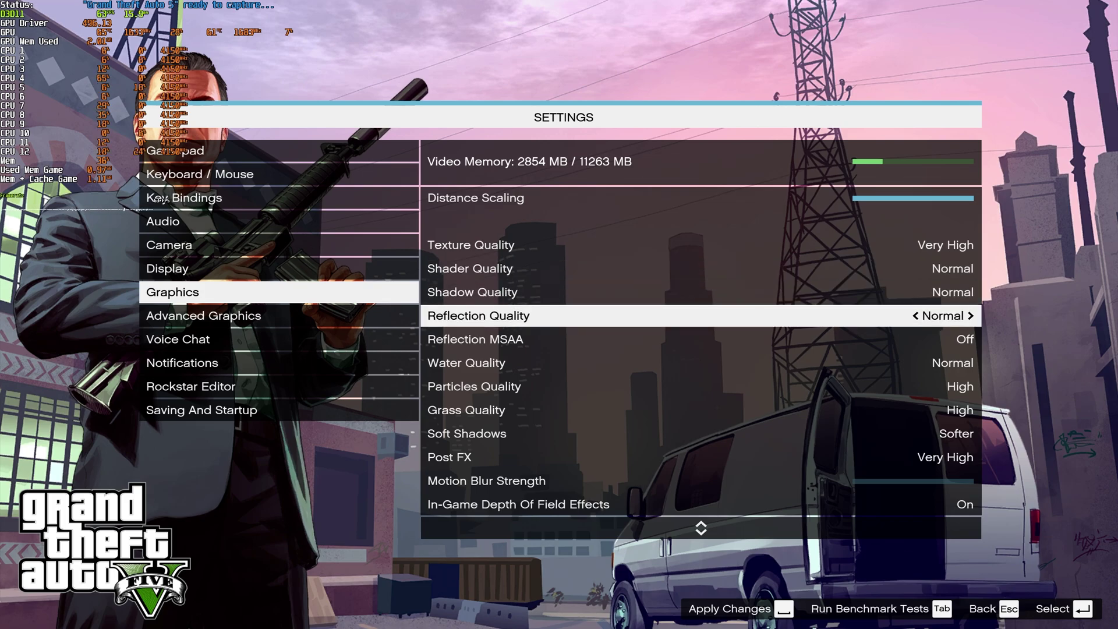
# Step: Compare the Soft Shadows options, including AMD CHS, and set Soft Shadows to NVIDIA PCSS
pyautogui.press('Down')
pyautogui.press('Down')
pyautogui.press('Down')
pyautogui.press('Down')
pyautogui.press('Down')
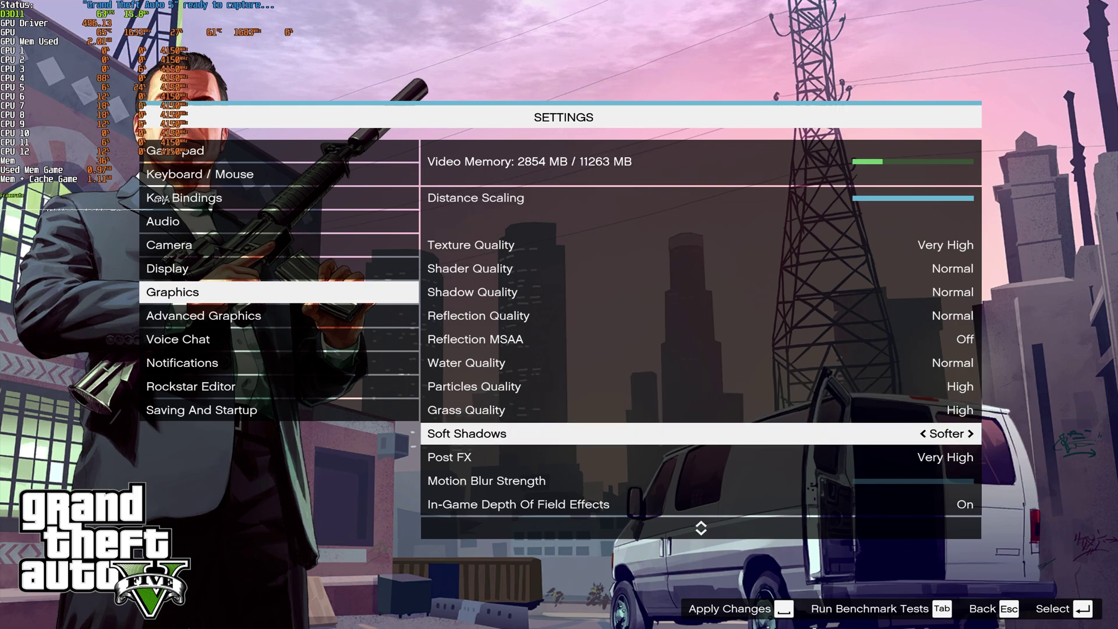
pyautogui.press('Left')
pyautogui.press('Left')
pyautogui.press('Left')
pyautogui.press('Left')
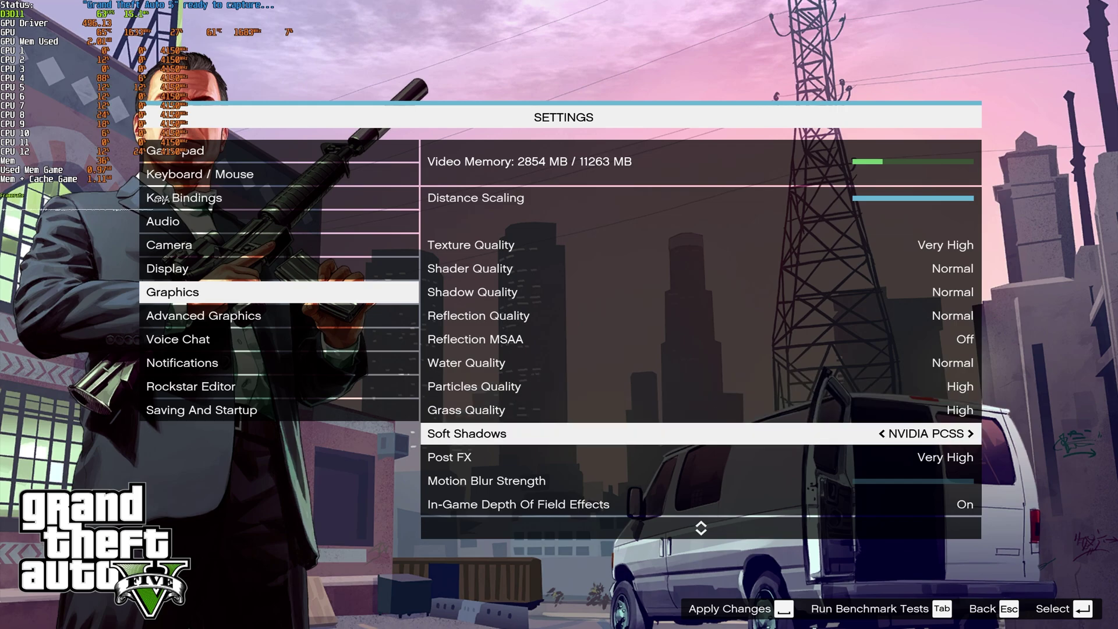
pyautogui.press('Right')
pyautogui.press('Left')
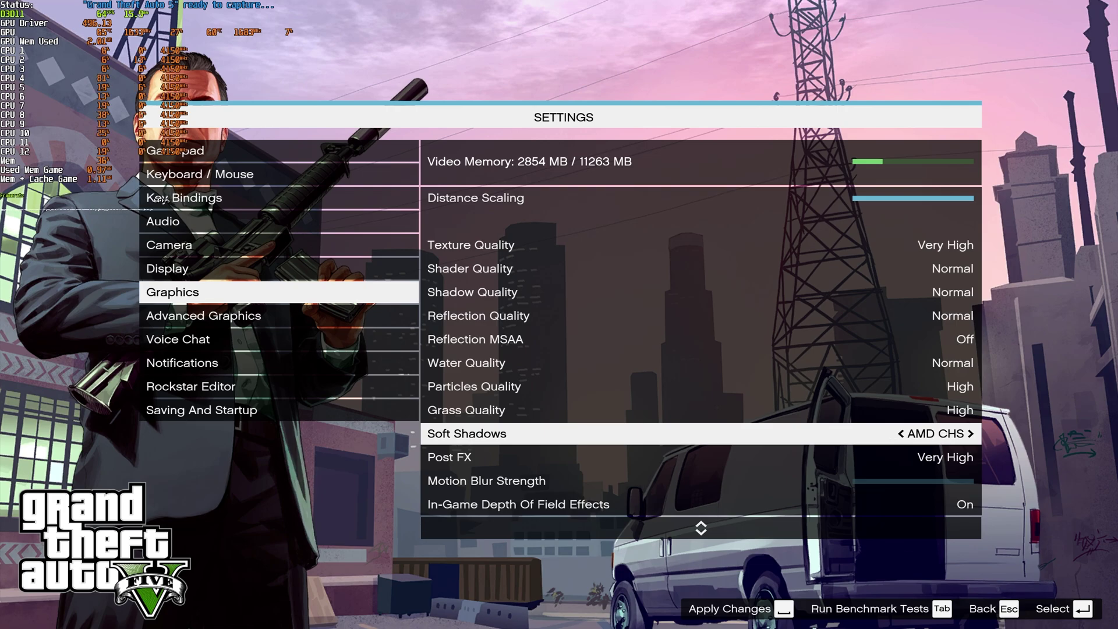
pyautogui.press('Right')
# Step: Lower Post FX from its highest level to Normal
pyautogui.press('Down')
pyautogui.press('Left')
pyautogui.press('Left')
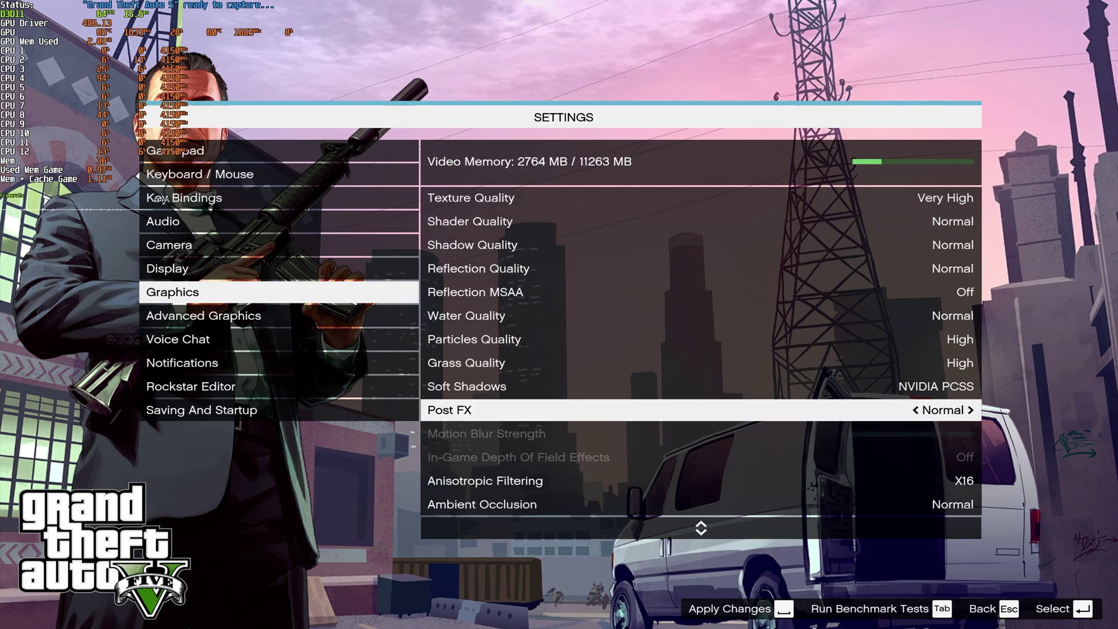
# Step: Try another Anisotropic Filtering level, return it to X16, and select Ambient Occlusion
pyautogui.press('Down')
pyautogui.press('Down')
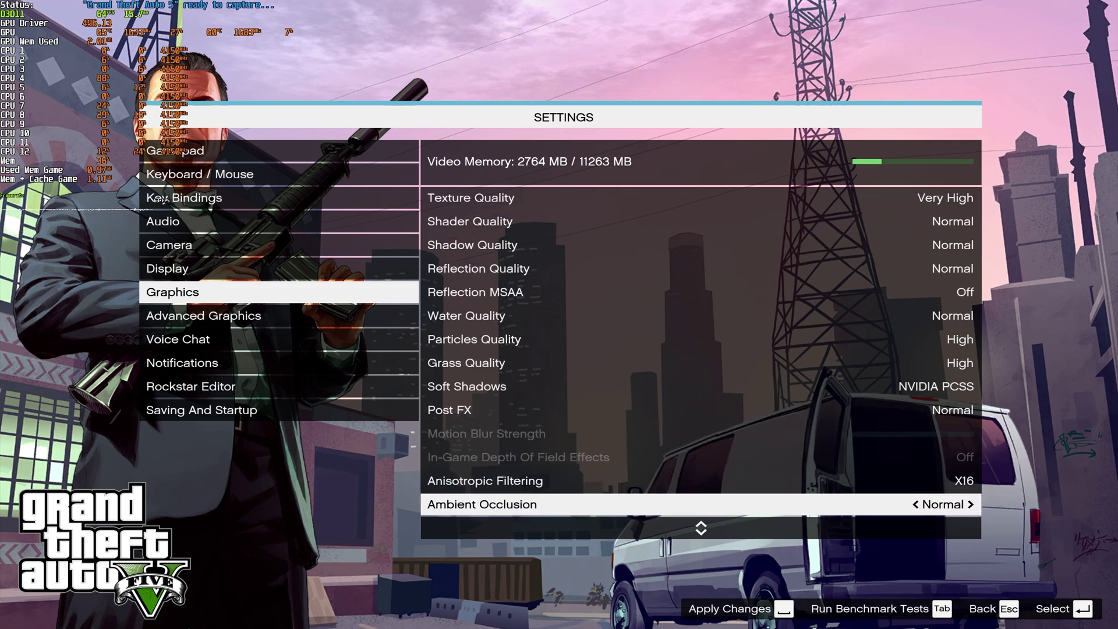
pyautogui.press('Up')
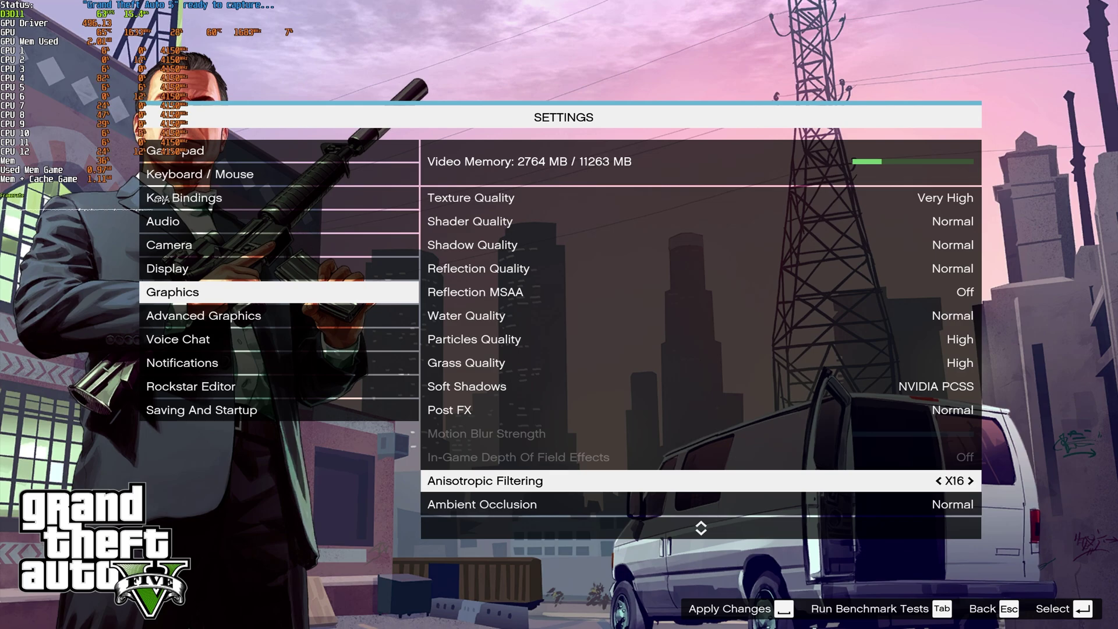
pyautogui.press('Left')
pyautogui.press('Right')
pyautogui.press('Down')
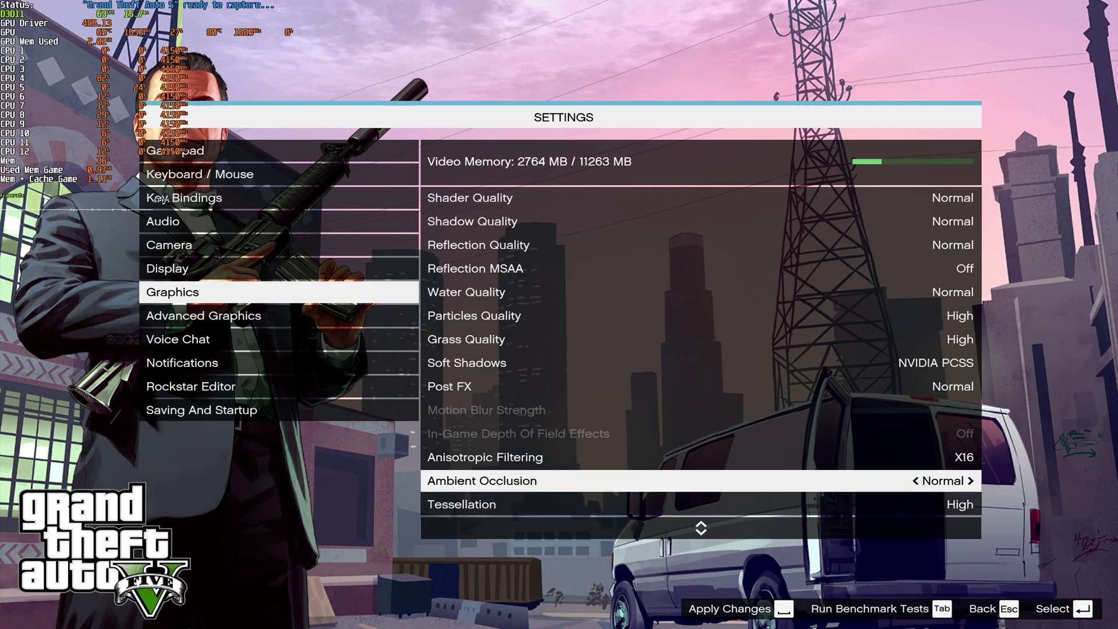
# Step: Compare Ambient Occlusion at Normal and High and set it to High
pyautogui.press('Right')
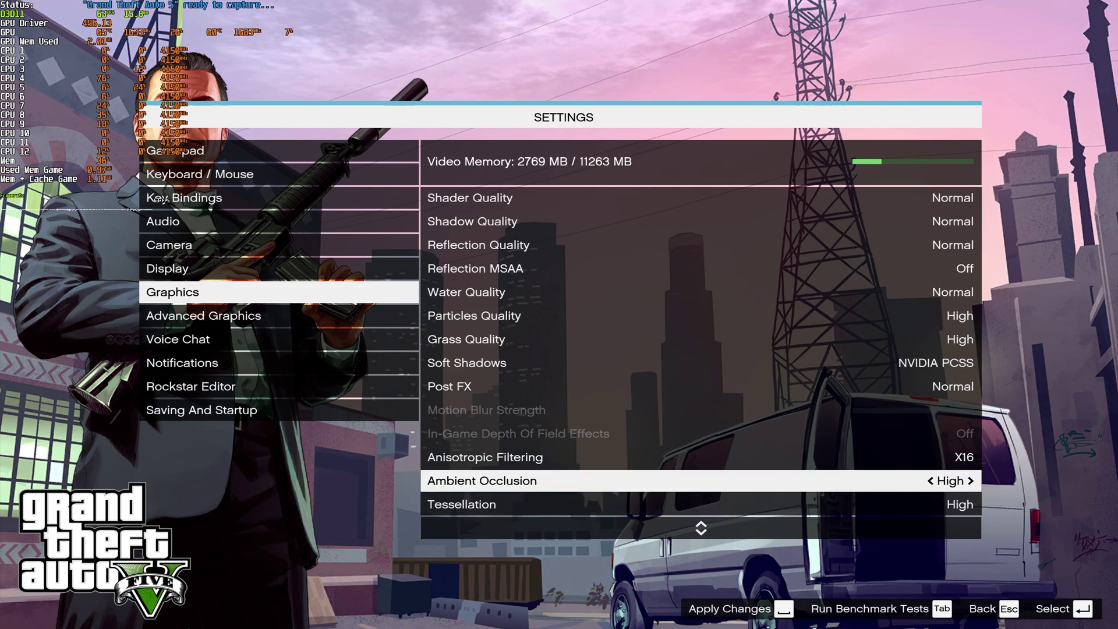
pyautogui.press('Left')
pyautogui.press('Right')
pyautogui.press('Left')
pyautogui.press('Right')
# Step: Apply the changed graphics settings and decline restarting the game
pyautogui.press('Down')
pyautogui.press('Down')
pyautogui.press('Down')
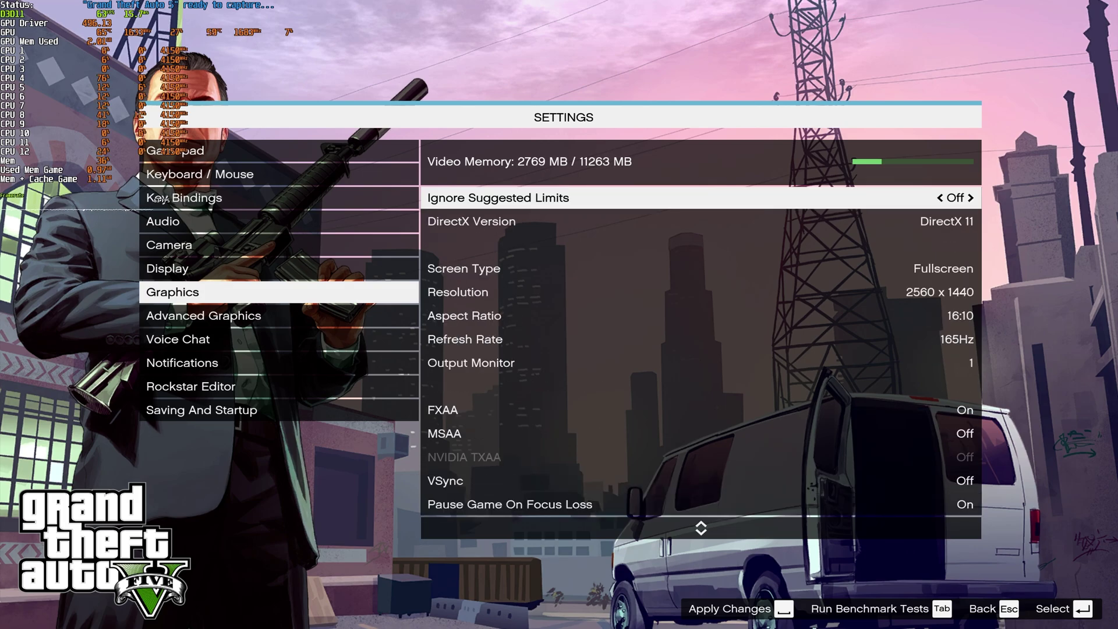
pyautogui.press('space')
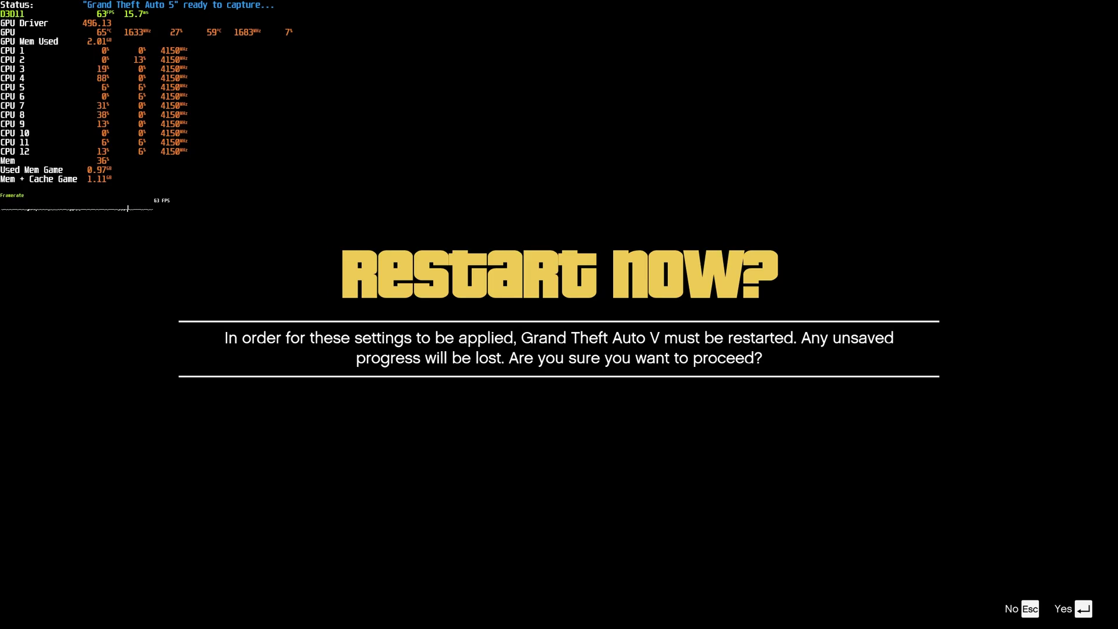
pyautogui.press('Escape')
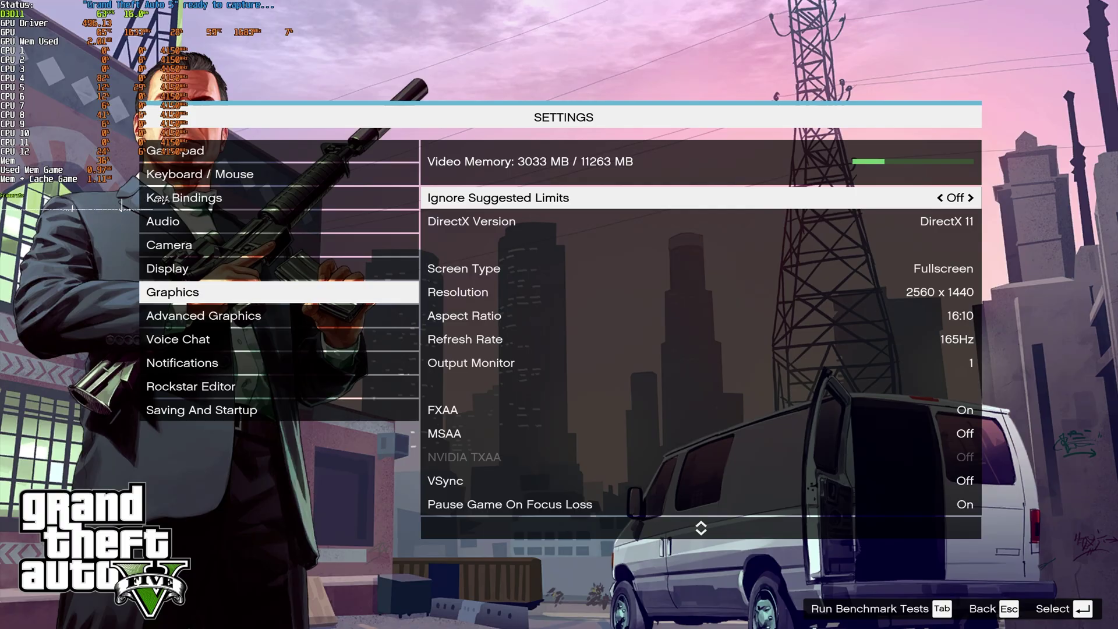
# Step: Open the Advanced Graphics settings and review the options from Long Shadows down to Restore Defaults
pyautogui.press('Down')
pyautogui.press('Return')
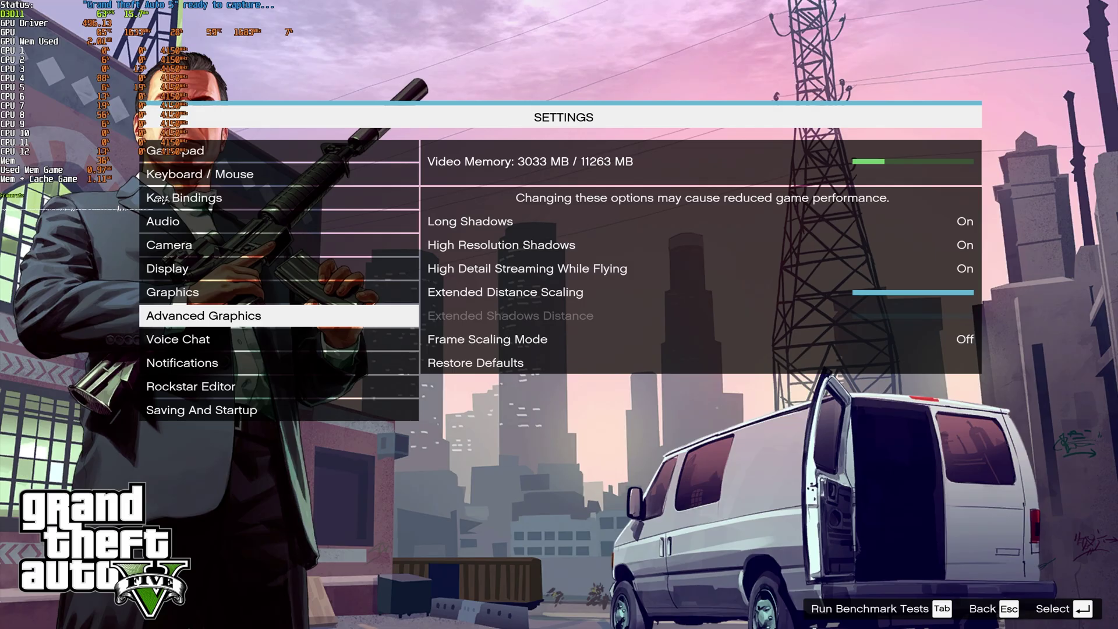
pyautogui.press('Return')
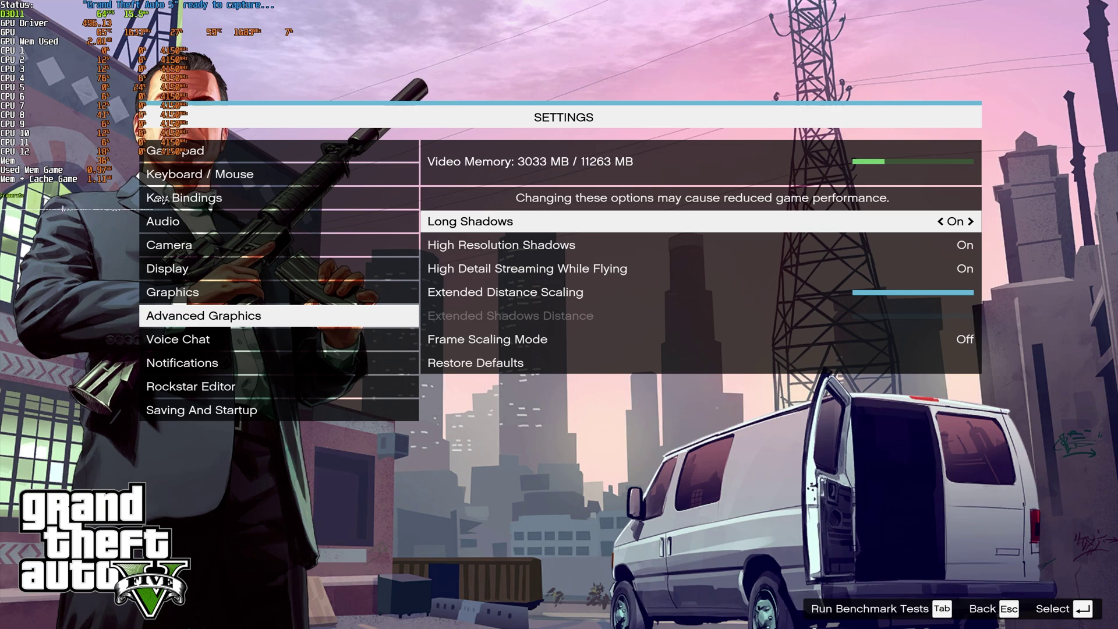
pyautogui.press('Down')
pyautogui.press('Down')
pyautogui.press('Down')
pyautogui.press('Down')
pyautogui.press('Down')
pyautogui.press('Down')
pyautogui.press('Up')
pyautogui.press('Up')
pyautogui.press('Up')
pyautogui.press('Up')
pyautogui.press('Up')
pyautogui.press('Up')
# Step: Turn off Long Shadows and High Resolution Shadows in the Advanced Graphics settings
pyautogui.press('Left')
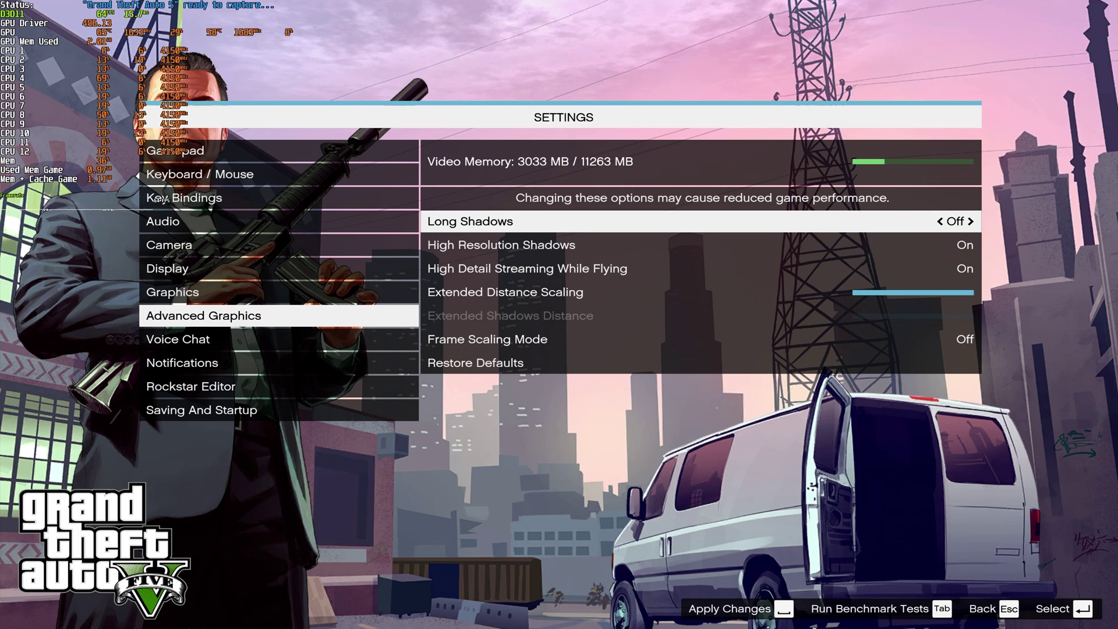
pyautogui.press('Down')
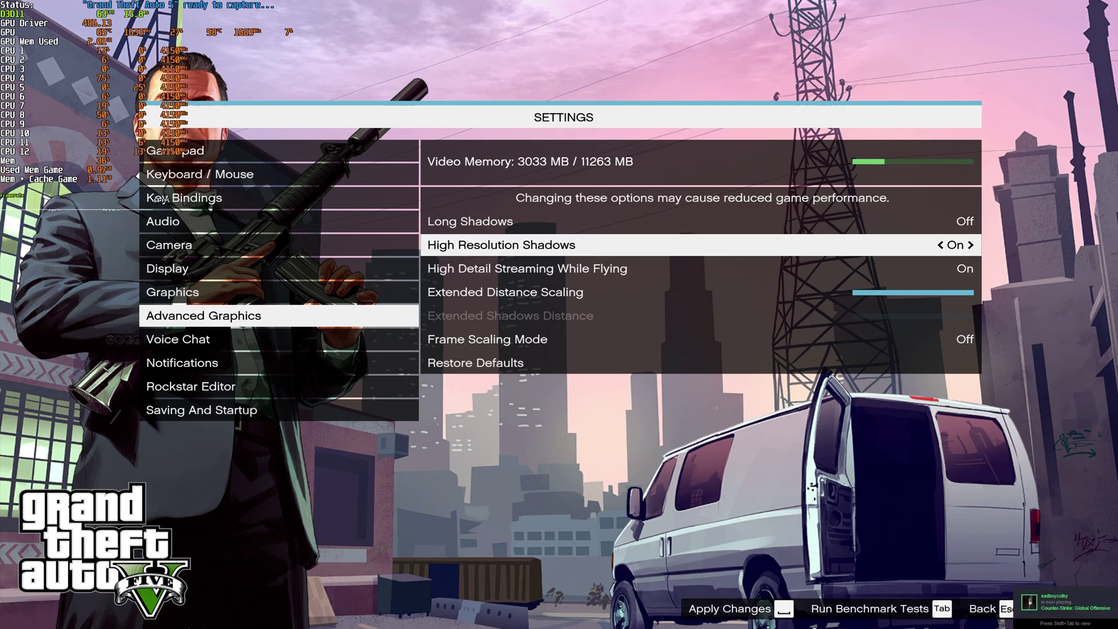
pyautogui.press('Left')
pyautogui.press('Down')
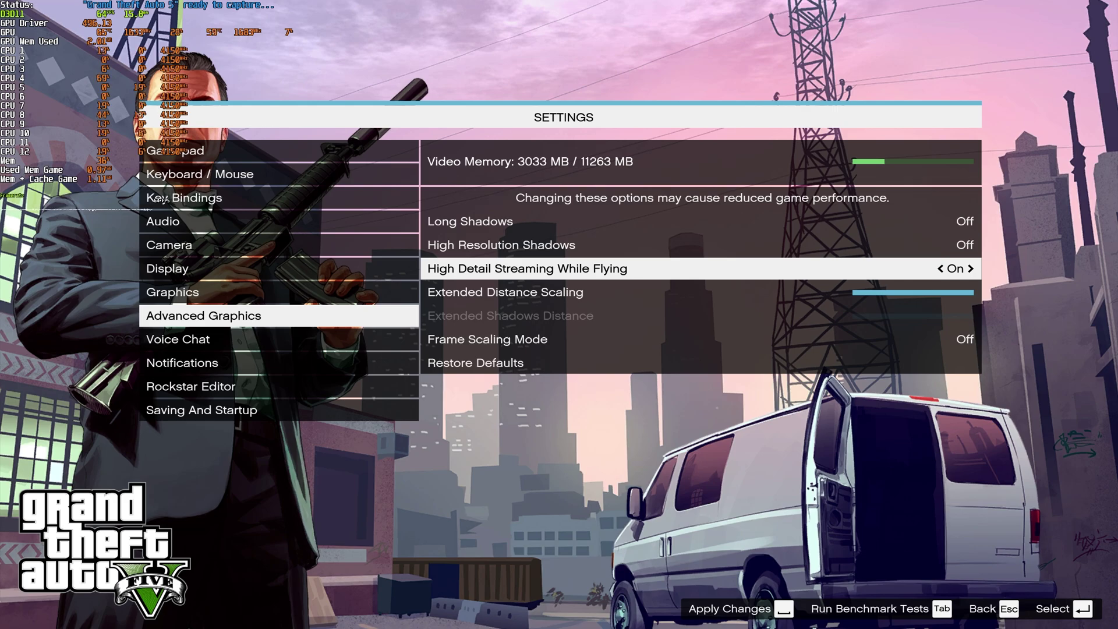
# Step: Try lowering Extended Distance Scaling to about 60 percent and raise it again
pyautogui.press('Down')
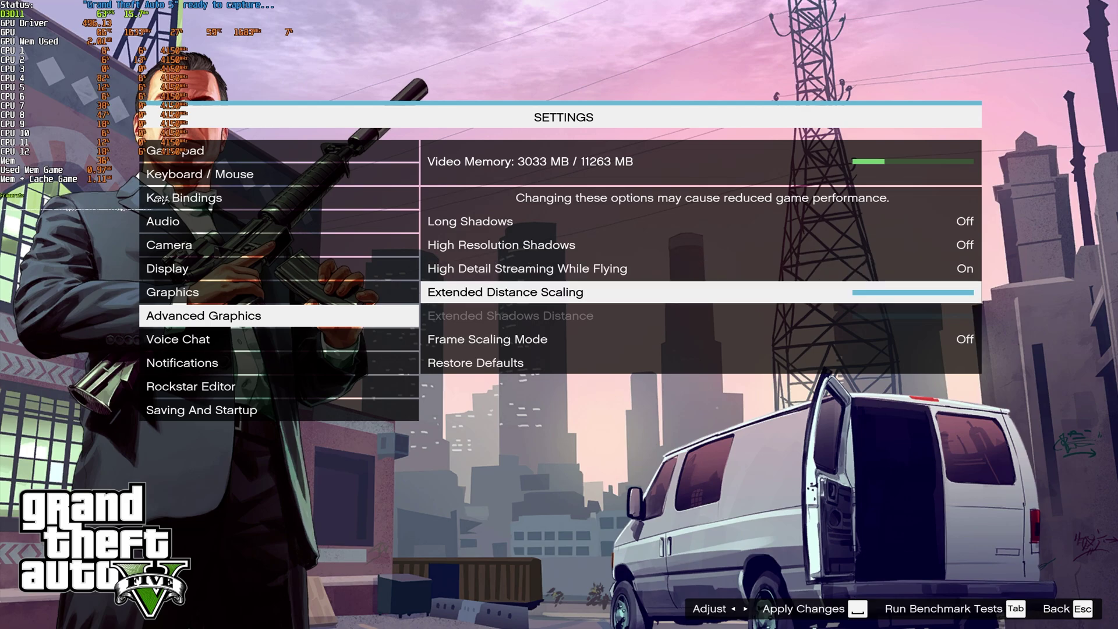
pyautogui.press('Left')
pyautogui.press('Left')
pyautogui.press('Left')
pyautogui.press('Left')
pyautogui.press('Left')
pyautogui.press('Left')
pyautogui.press('Left')
pyautogui.press('Left')
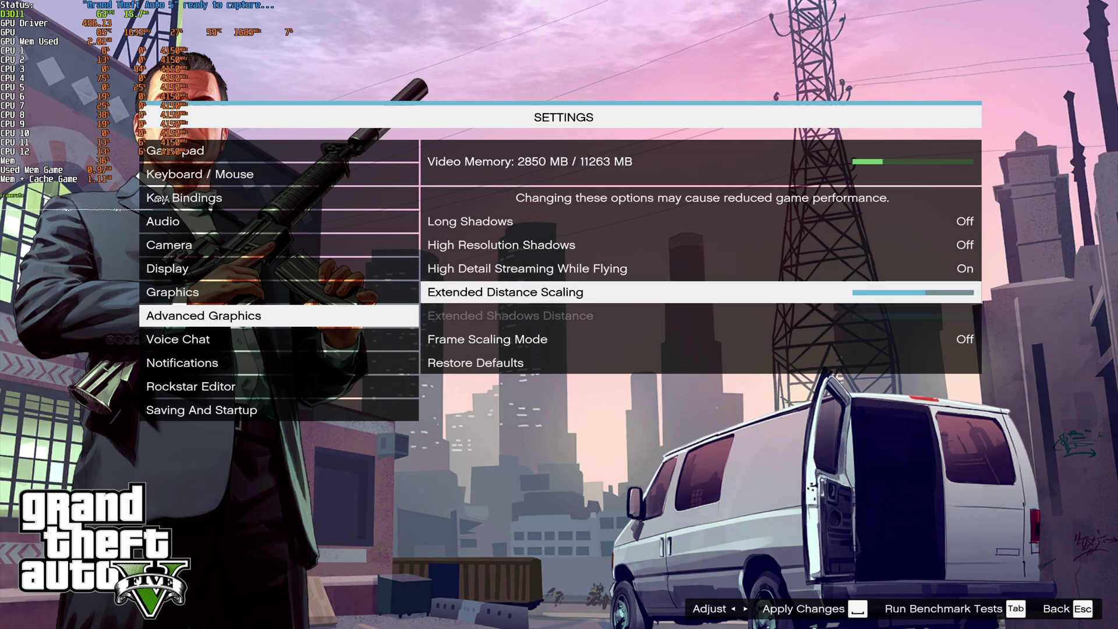
pyautogui.press('Right')
pyautogui.press('Right')
pyautogui.press('Right')
pyautogui.press('Right')
pyautogui.press('Right')
pyautogui.press('Right')
pyautogui.press('Right')
pyautogui.press('Right')
# Step: Try Extended Distance Scaling at about 10, 30 and 60 percent to compare video memory use
pyautogui.press('Left')
pyautogui.press('Left')
pyautogui.press('Left')
pyautogui.press('Left')
pyautogui.press('Left')
pyautogui.press('Left')
pyautogui.press('Left')
pyautogui.press('Left')
pyautogui.press('Left')
pyautogui.press('Left')
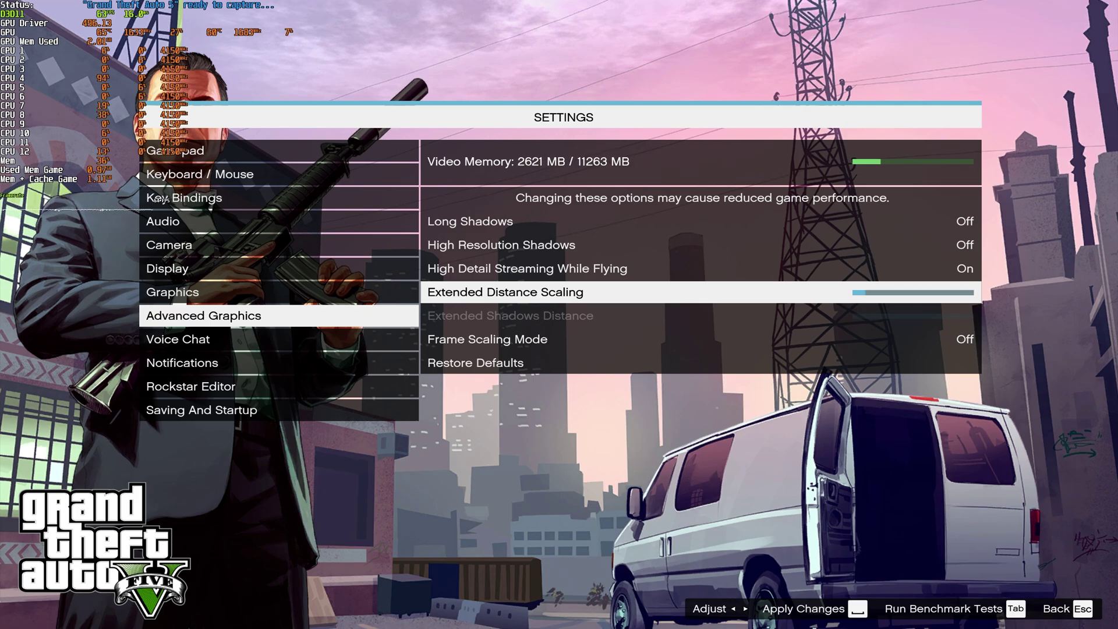
pyautogui.press('Right')
pyautogui.press('Right')
pyautogui.press('Right')
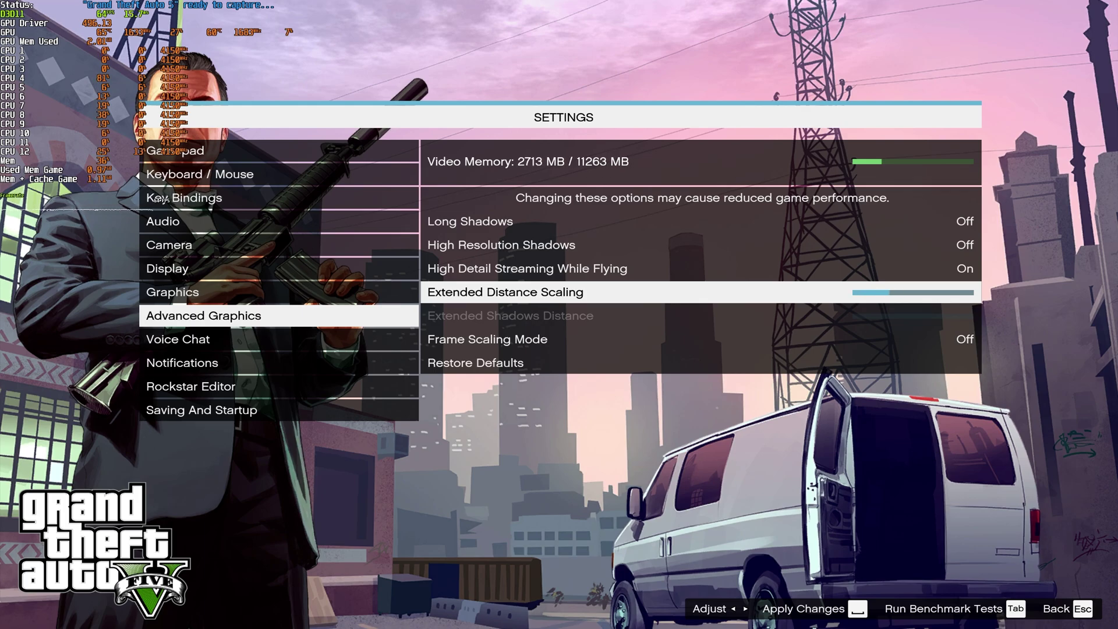
pyautogui.press('Right')
pyautogui.press('Right')
pyautogui.press('Right')
pyautogui.press('Right')
pyautogui.press('Right')
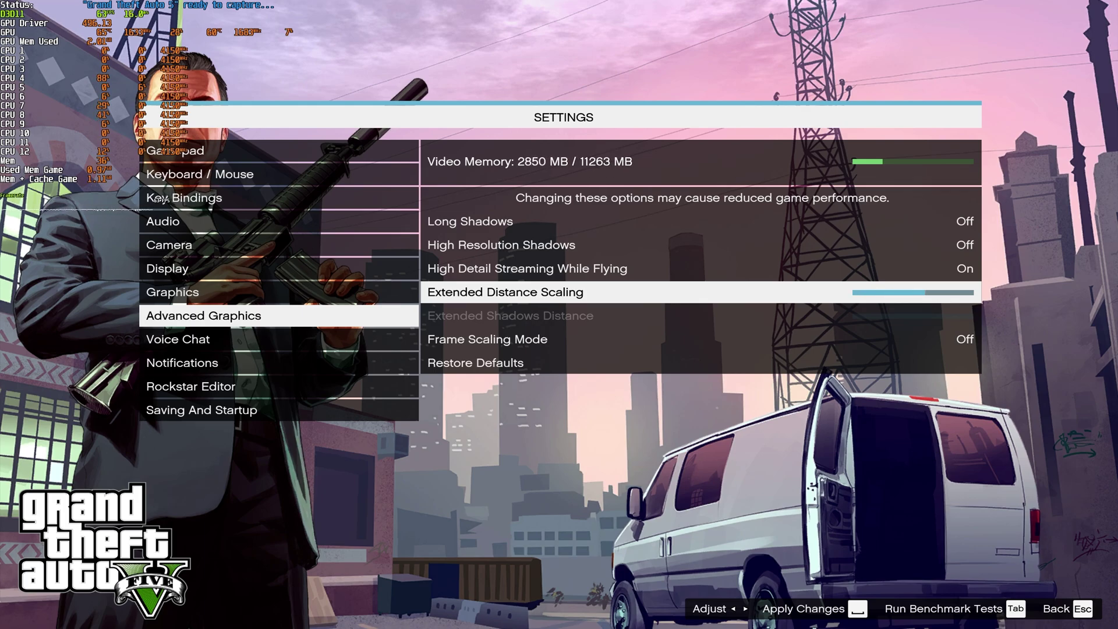
# Step: Set Extended Distance Scaling to its minimum
pyautogui.press('Right')
pyautogui.press('Right')
pyautogui.press('Right')
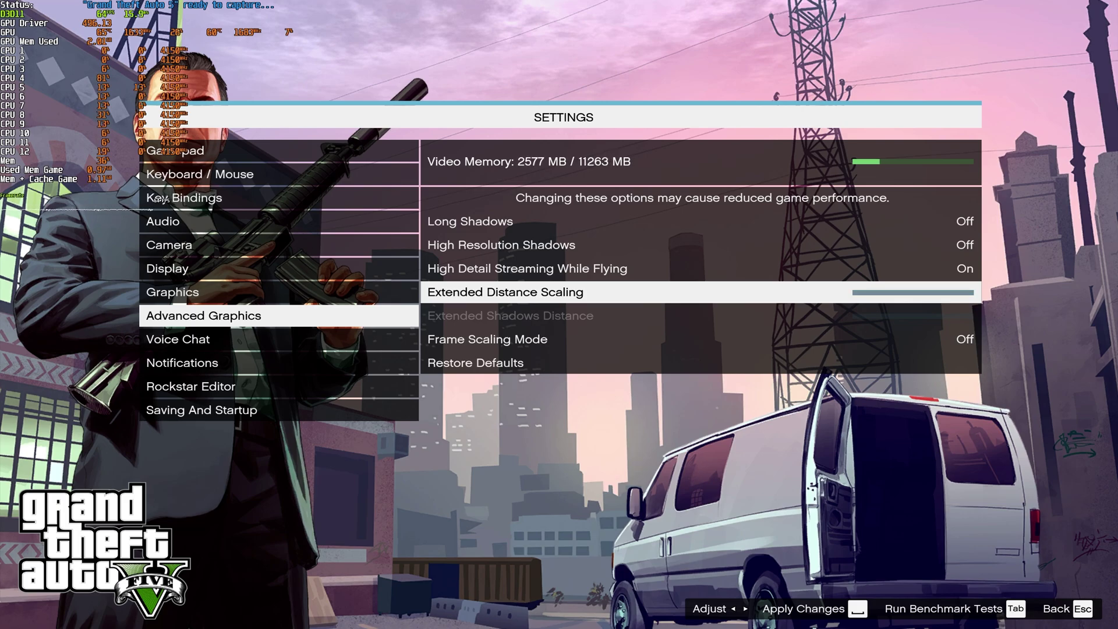
# Step: Try Frame Scaling Mode at 1/2 (x0.500) and 3/2 (x1.500), going back to 1/2 (x0.500)
pyautogui.press('Down')
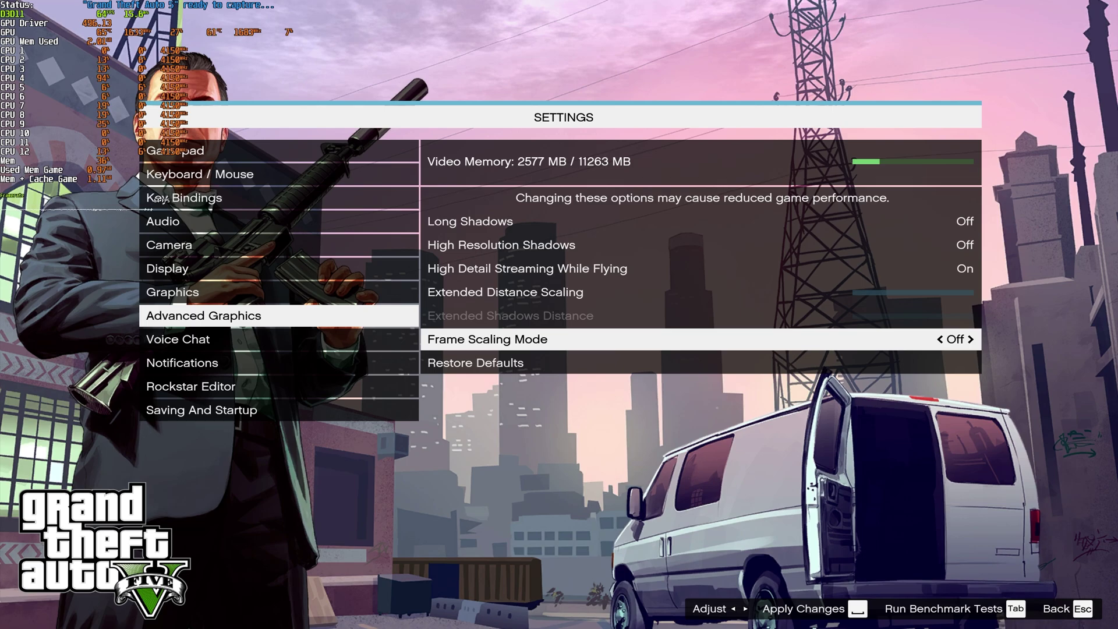
pyautogui.press('Right')
pyautogui.press('Right')
pyautogui.press('Right')
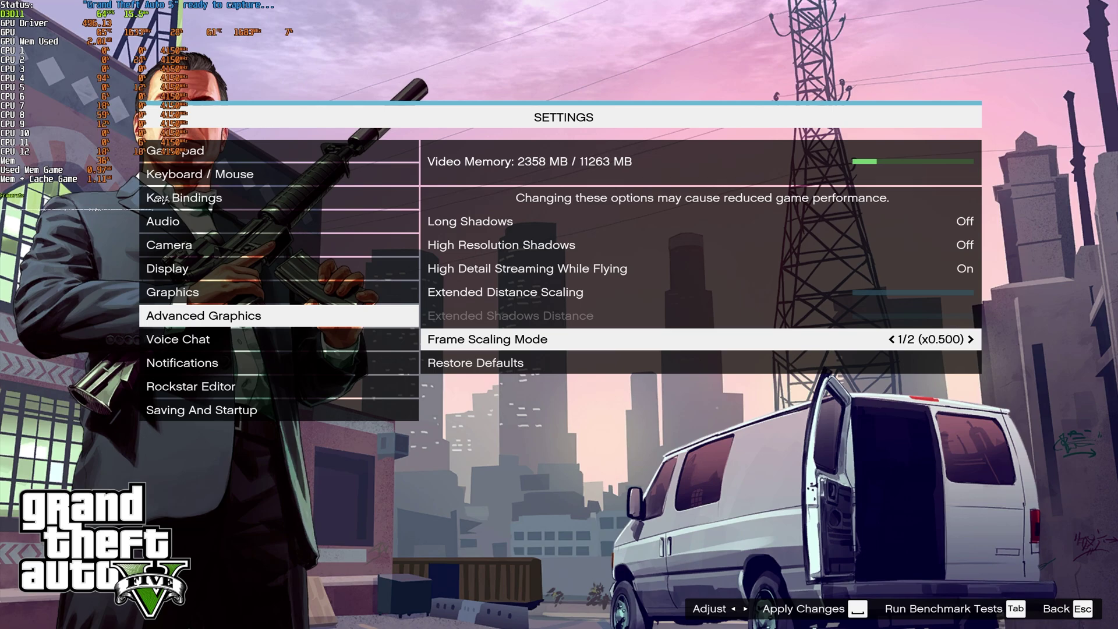
pyautogui.press('Right')
pyautogui.press('Right')
pyautogui.press('Right')
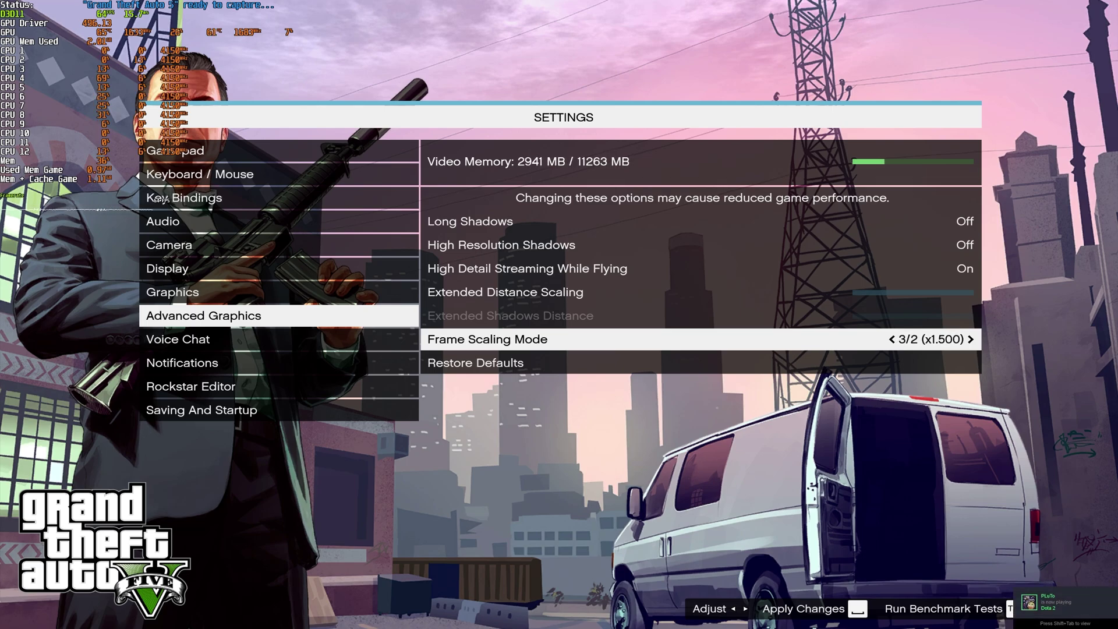
pyautogui.press('Left')
pyautogui.press('Left')
pyautogui.press('Left')
pyautogui.press('Left')
pyautogui.press('Left')
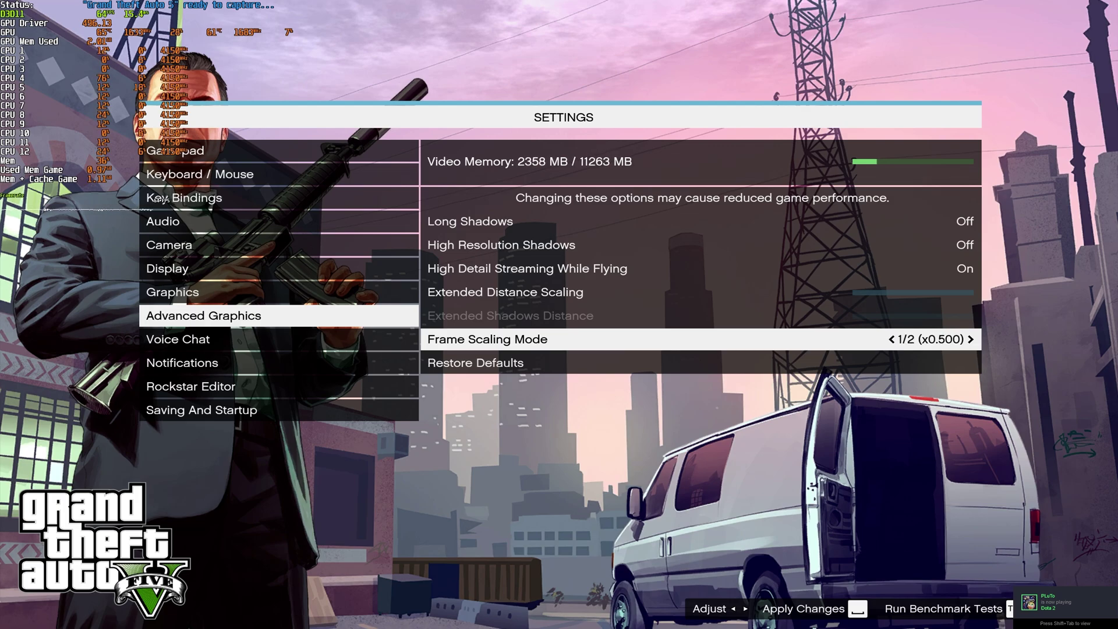
# Step: Try higher Frame Scaling Mode values, including 2/1 (x2.000), and lower it to 5/4 (x1.250)
pyautogui.press('Right')
pyautogui.press('Right')
pyautogui.press('Right')
pyautogui.press('Right')
pyautogui.press('Right')
pyautogui.press('Right')
pyautogui.press('Right')
pyautogui.press('Right')
pyautogui.press('Right')
pyautogui.press('Right')
pyautogui.press('Left')
pyautogui.press('Left')
pyautogui.press('Left')
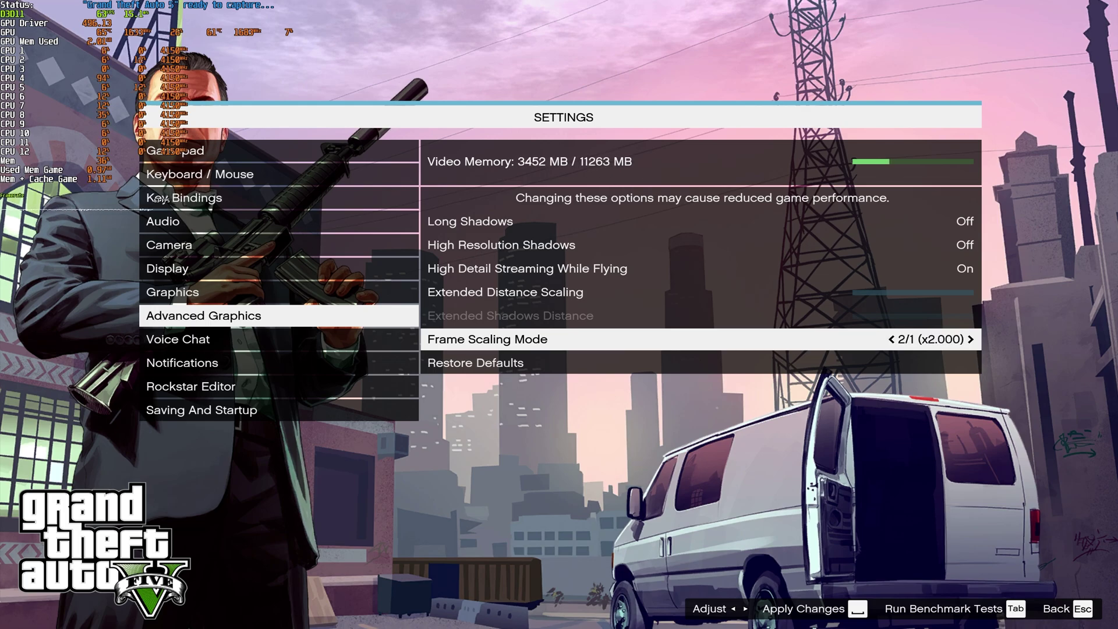
pyautogui.press('Left')
pyautogui.press('Left')
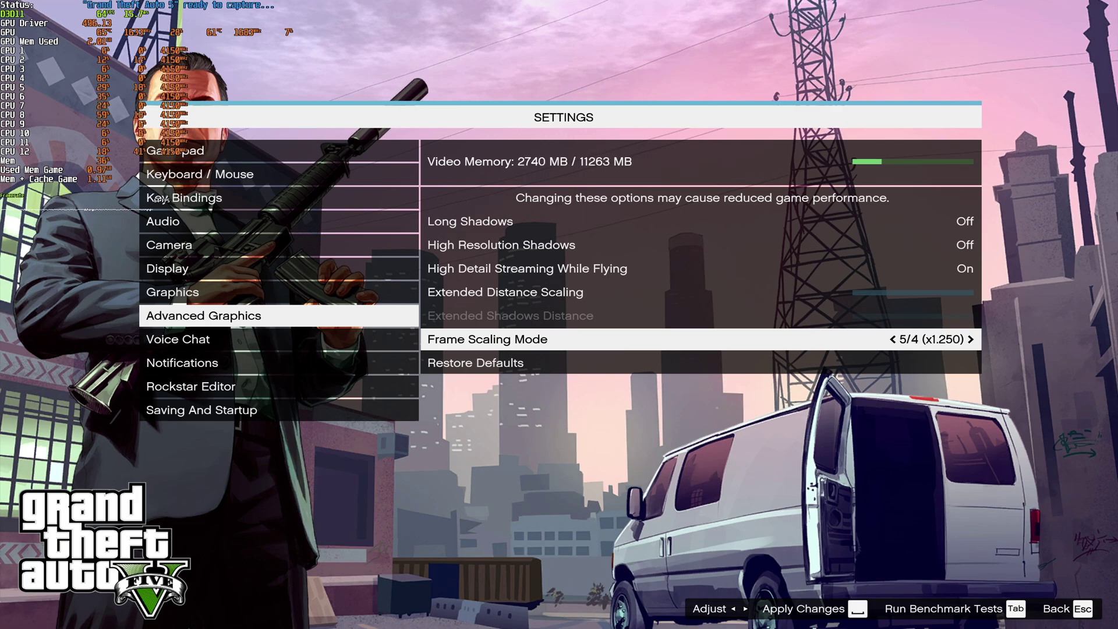
# Step: Lower Frame Scaling Mode through 1/2 (x0.500) and return it to Off
pyautogui.press('Left')
pyautogui.press('Left')
pyautogui.press('Left')
pyautogui.press('Left')
pyautogui.press('Left')
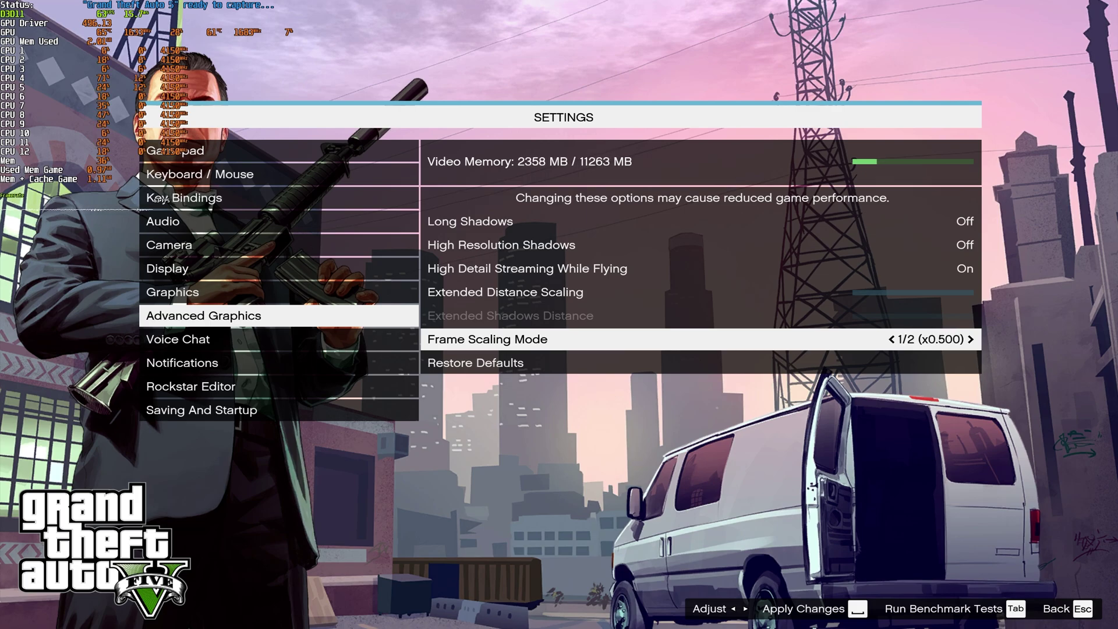
pyautogui.press('Left')
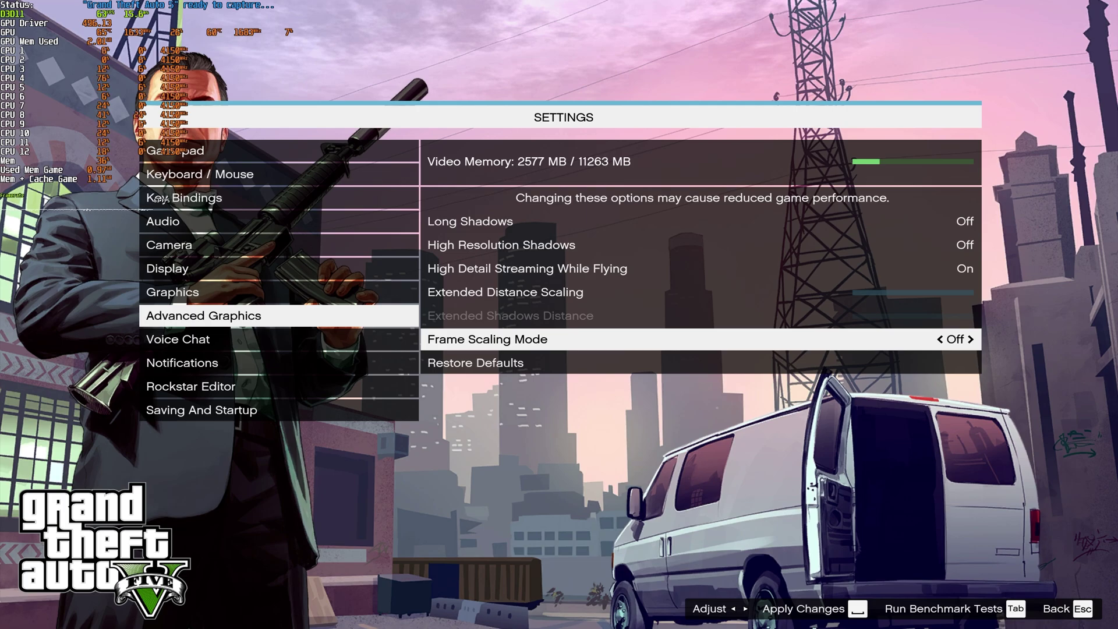
# Step: Recheck the Advanced Graphics options, apply the changes and leave the settings to return to the game
pyautogui.press('Down')
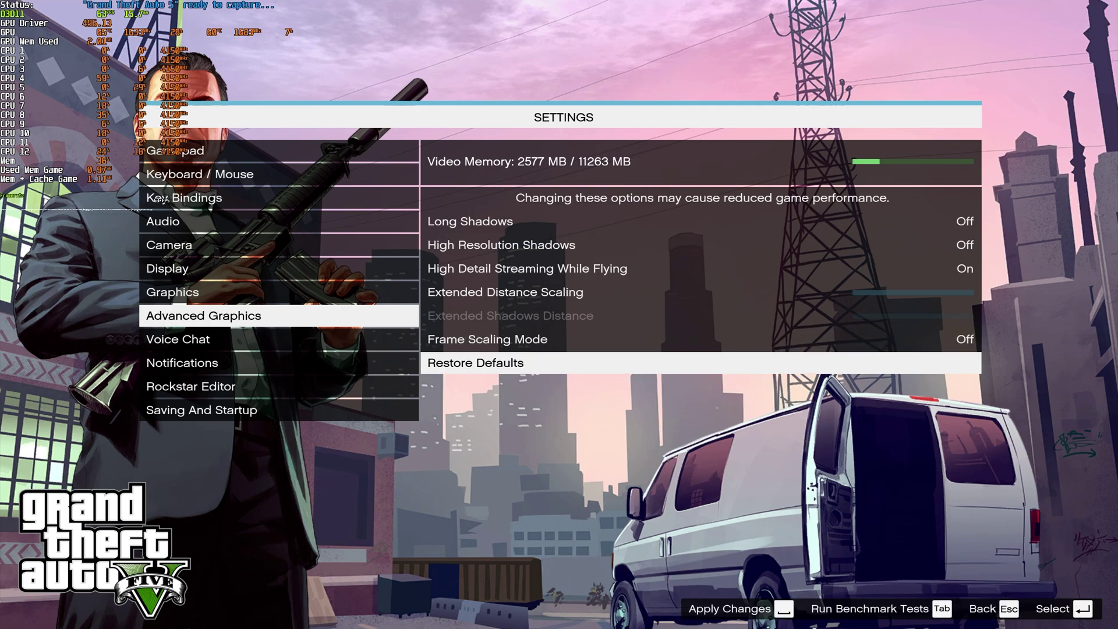
pyautogui.press('Up')
pyautogui.press('Up')
pyautogui.press('Up')
pyautogui.press('Up')
pyautogui.press('Up')
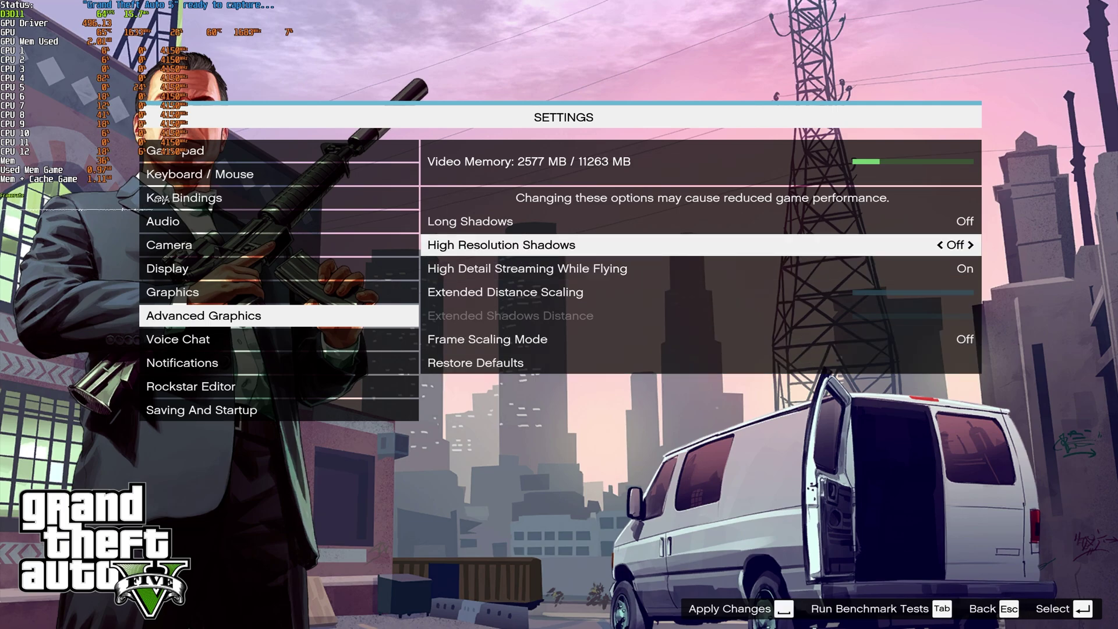
pyautogui.press('Down')
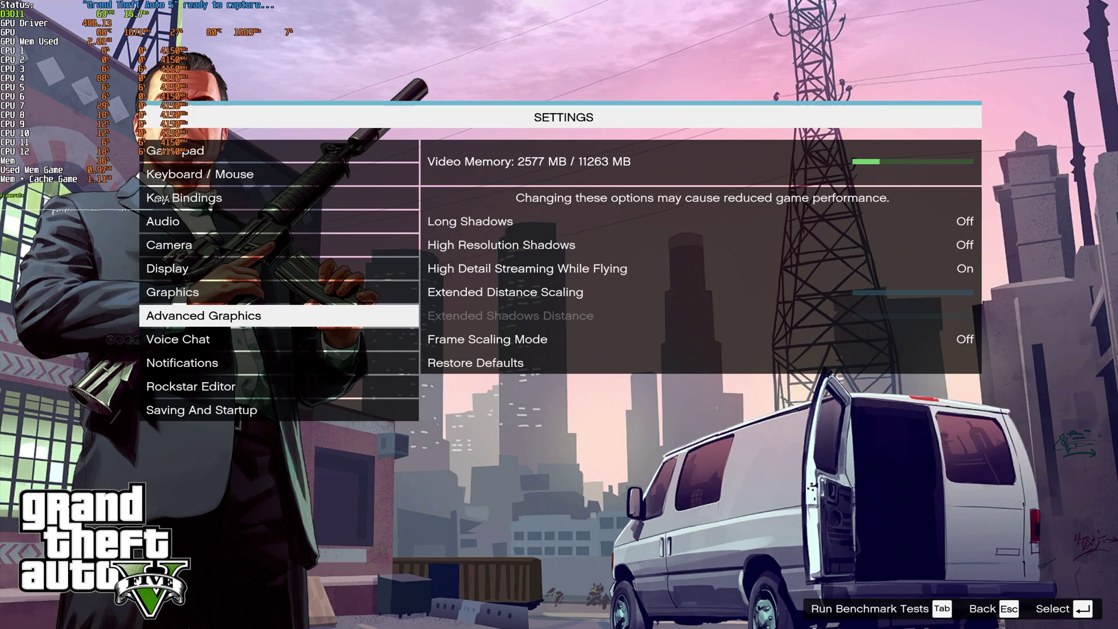
pyautogui.press('Escape')
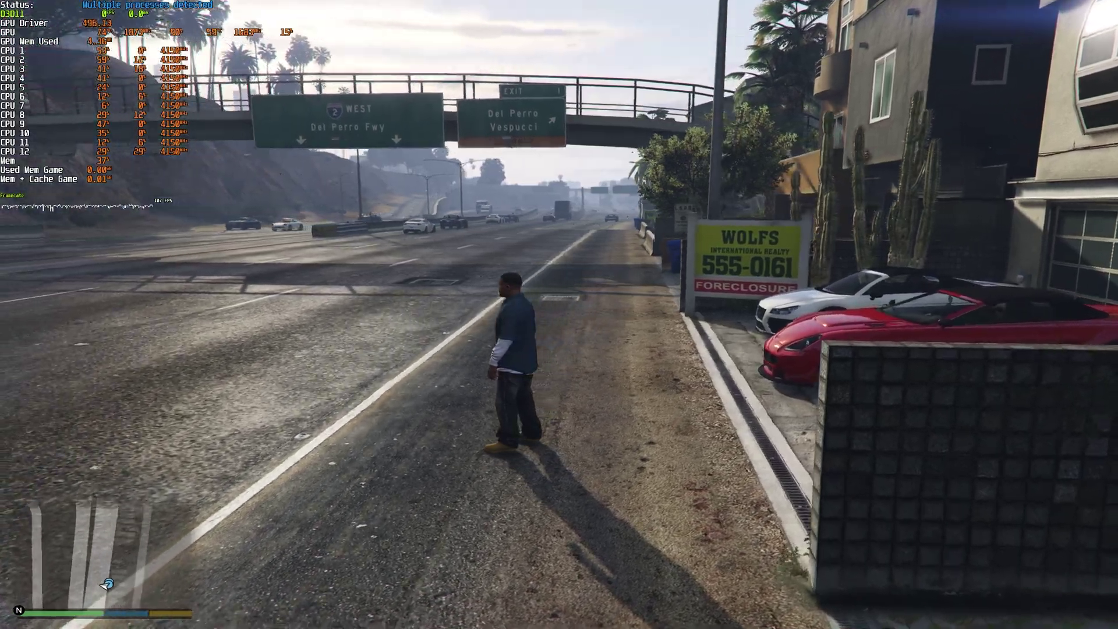
pyautogui.moveTo(559, 314)
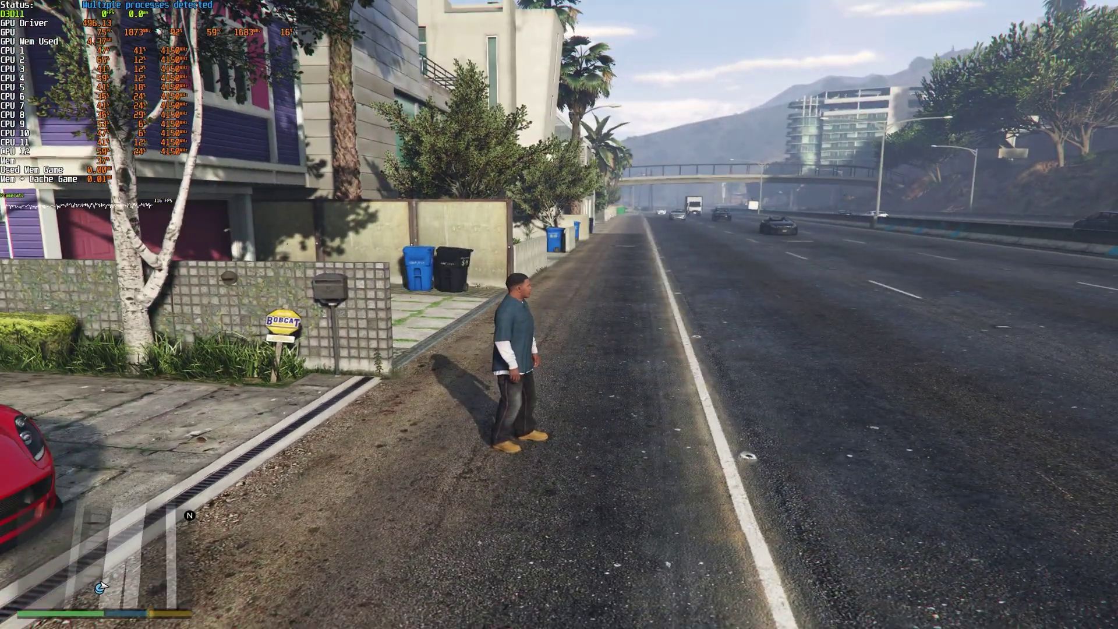